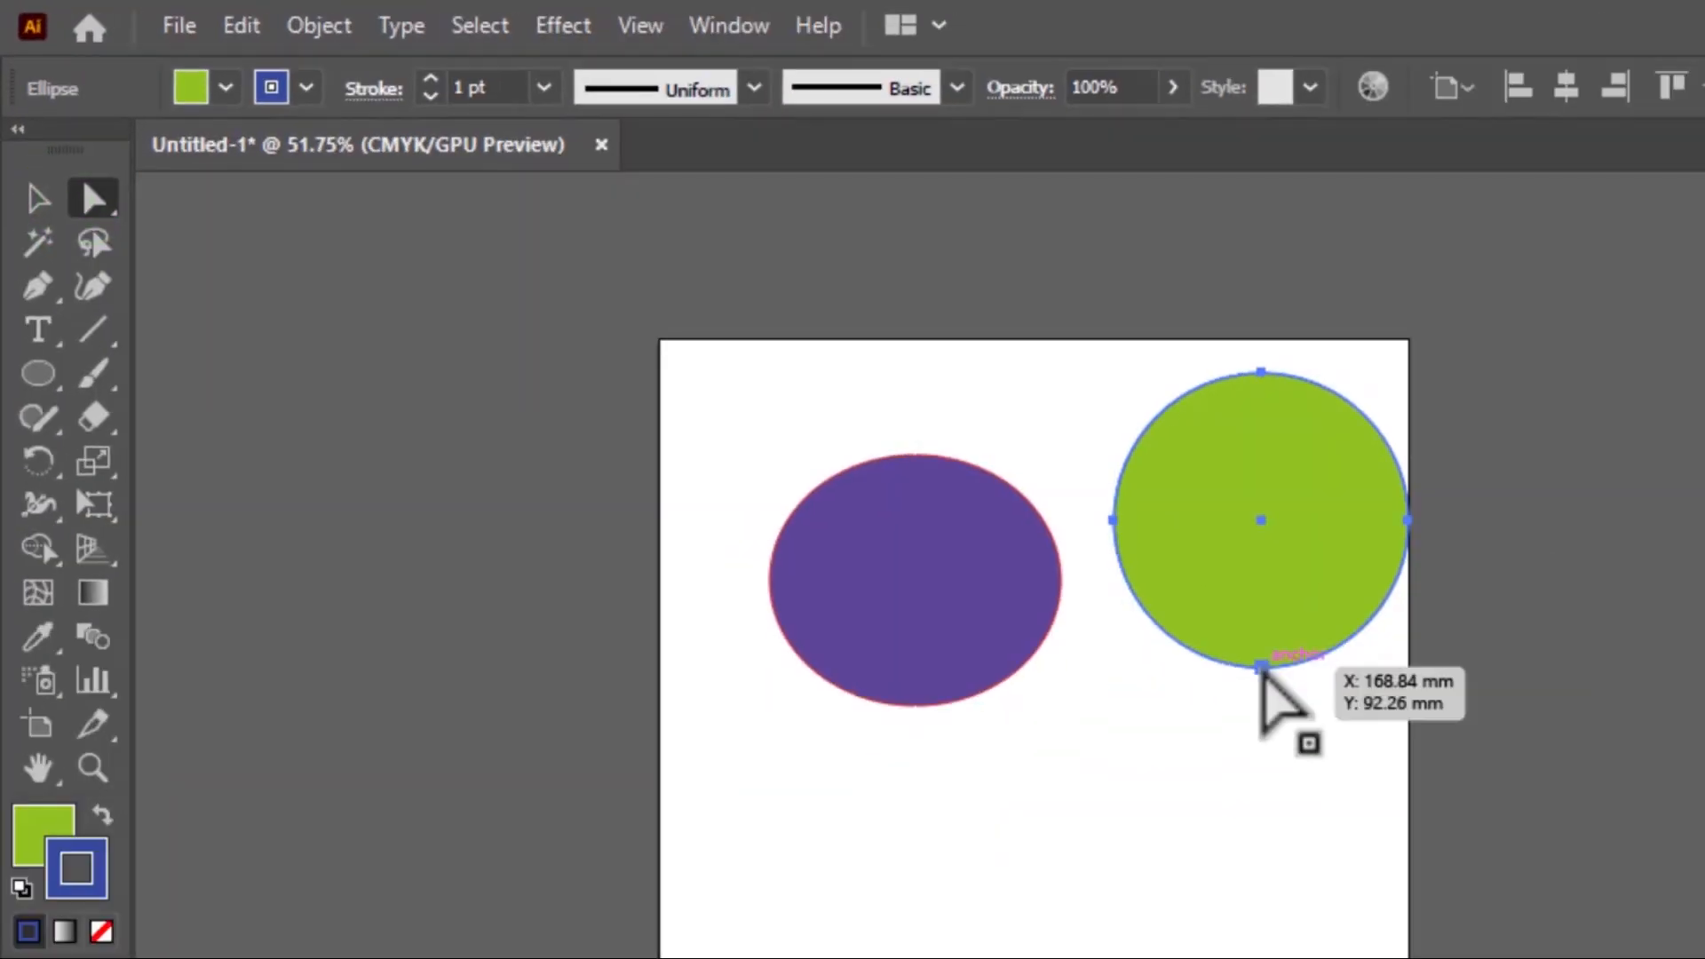
Reshape the green circle by moving its lowest anchor point, and delete the pen-drawn shapes.
left_click_drag(1263, 670, 1396, 562)
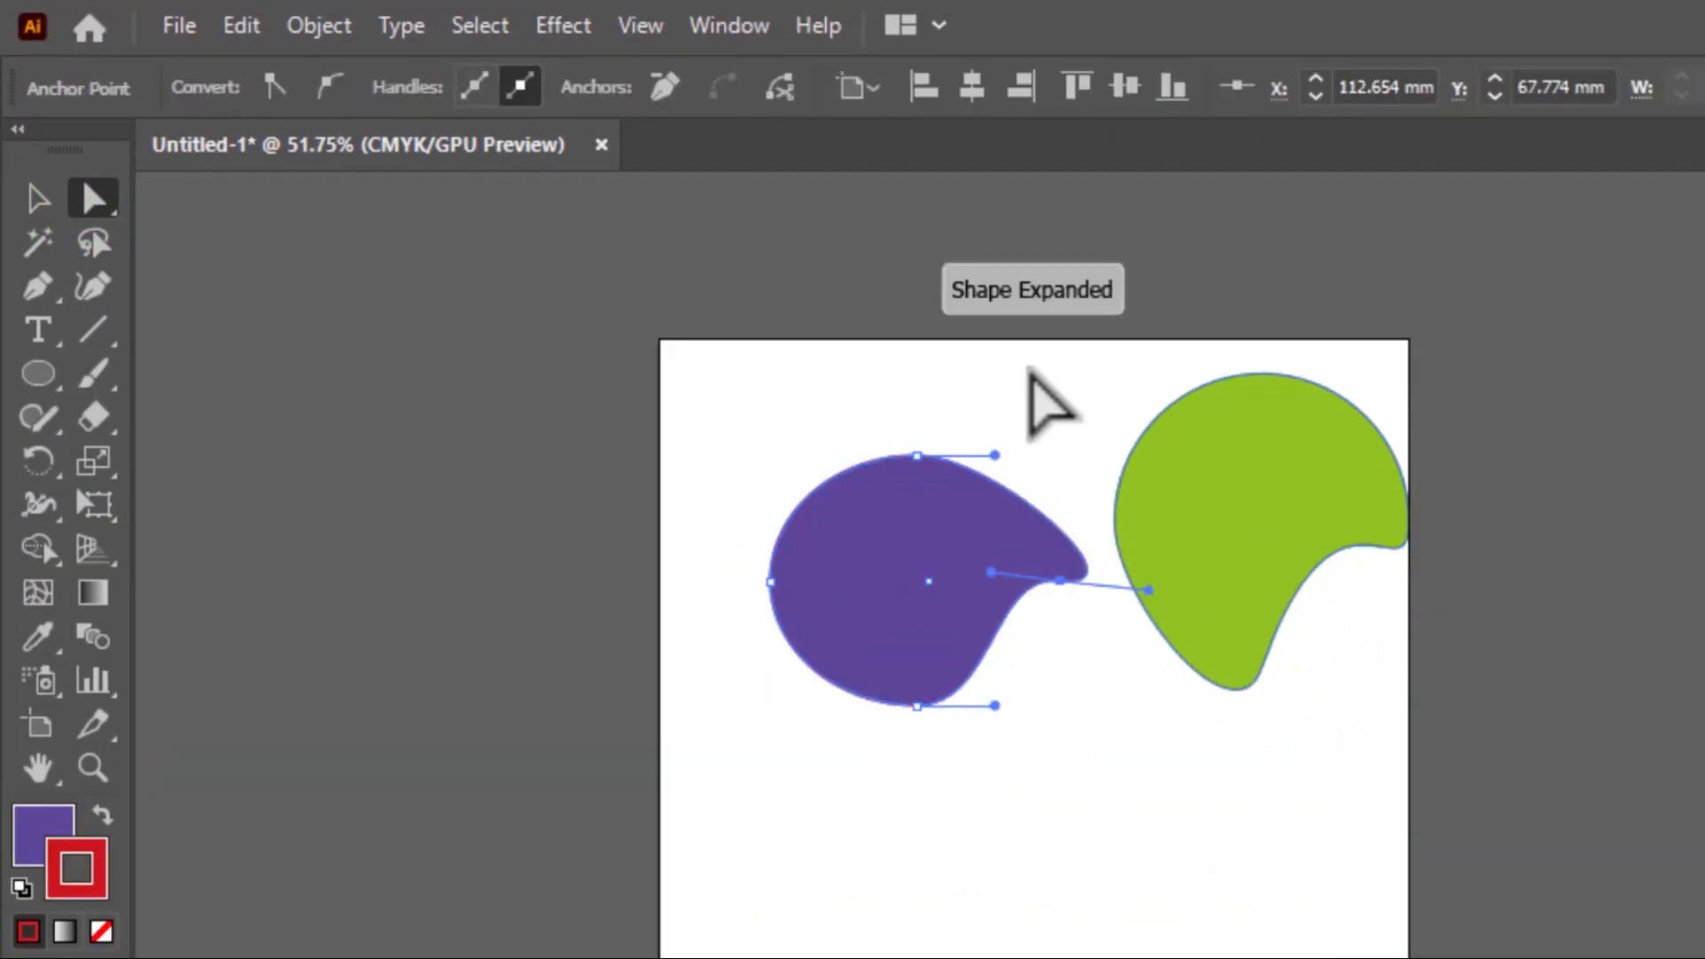
left_click(38, 266)
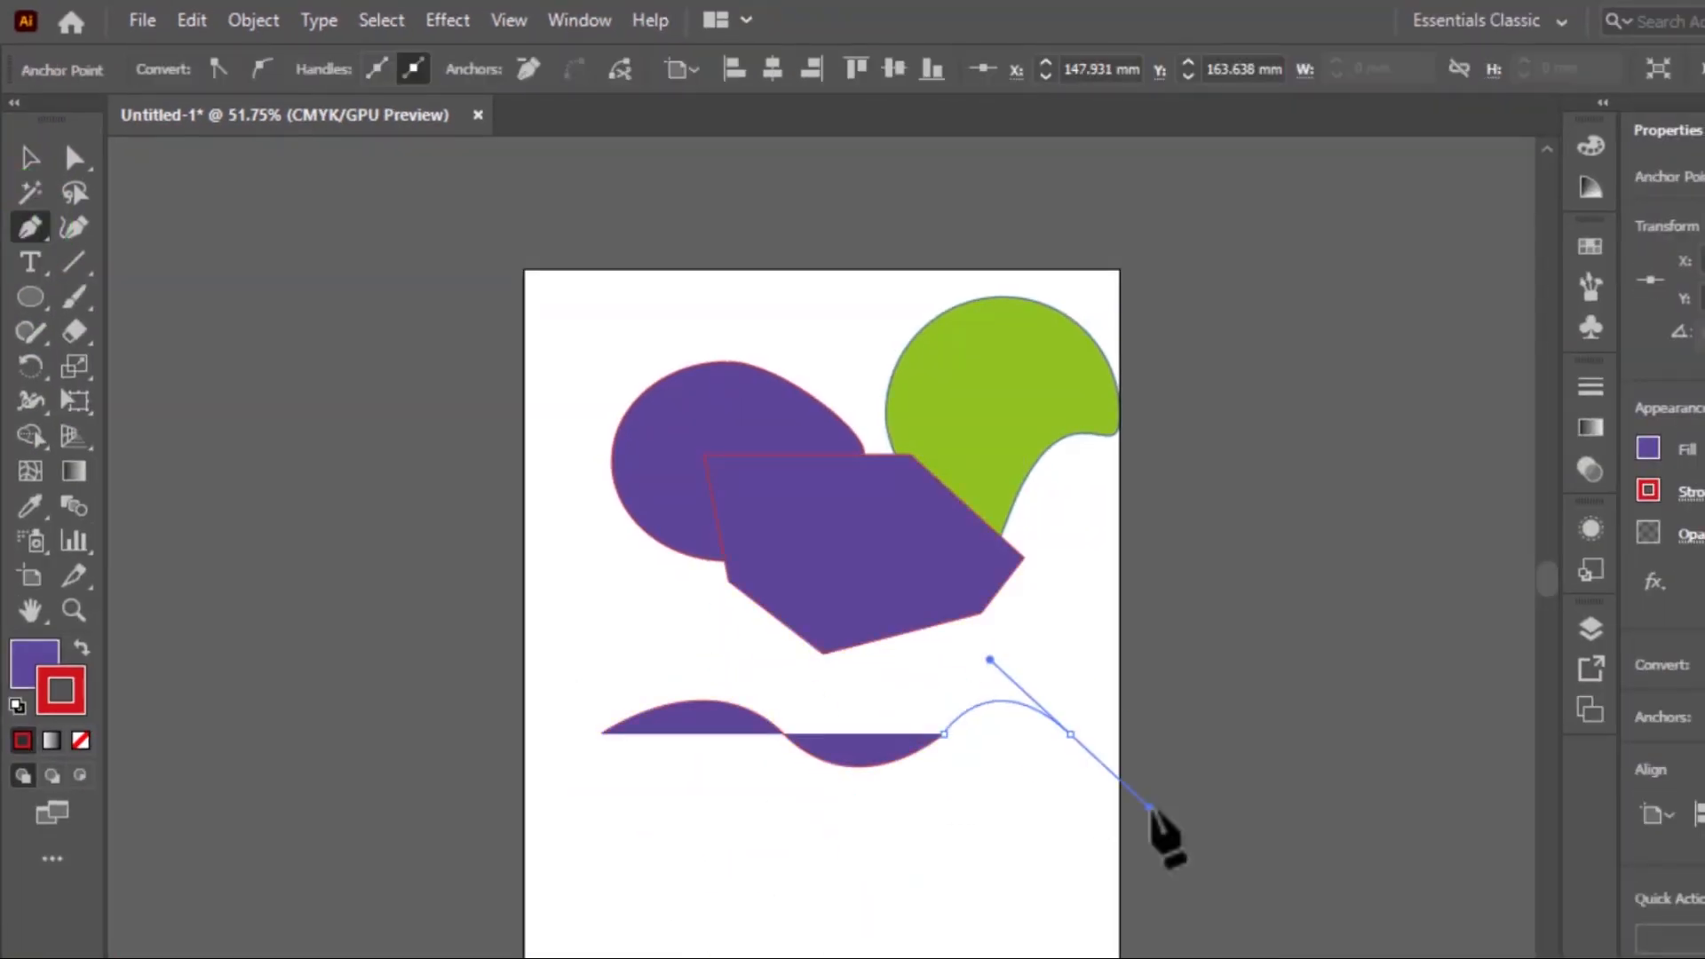
key("Delete")
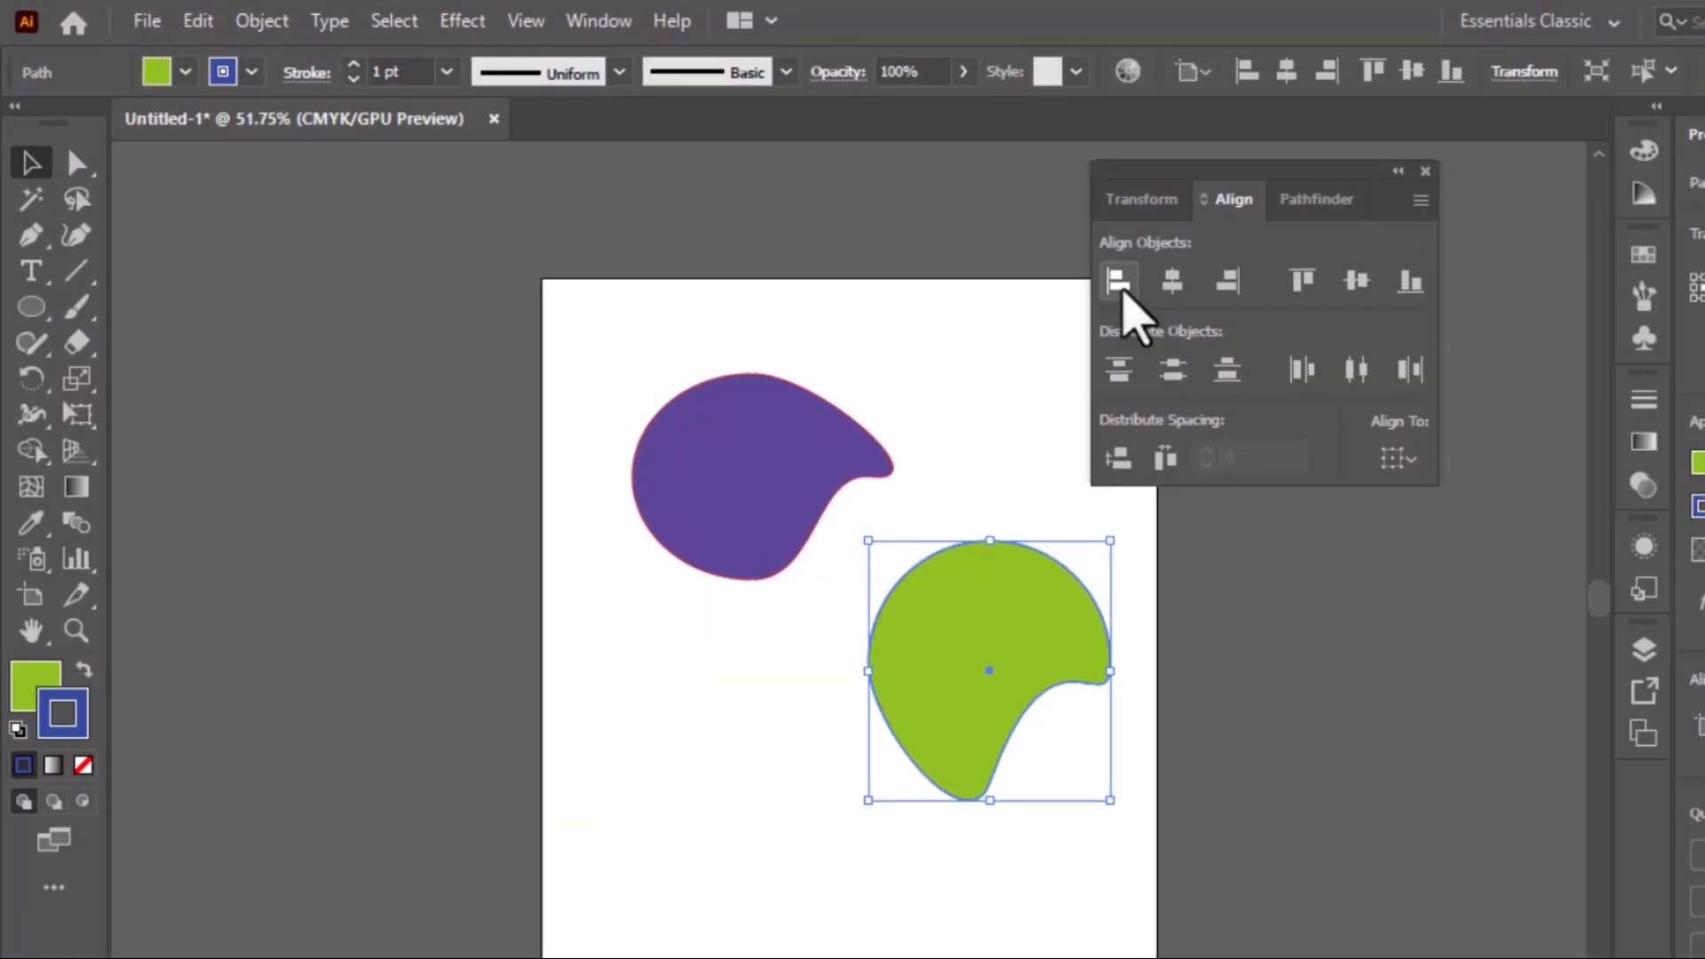
left_click(1286, 369)
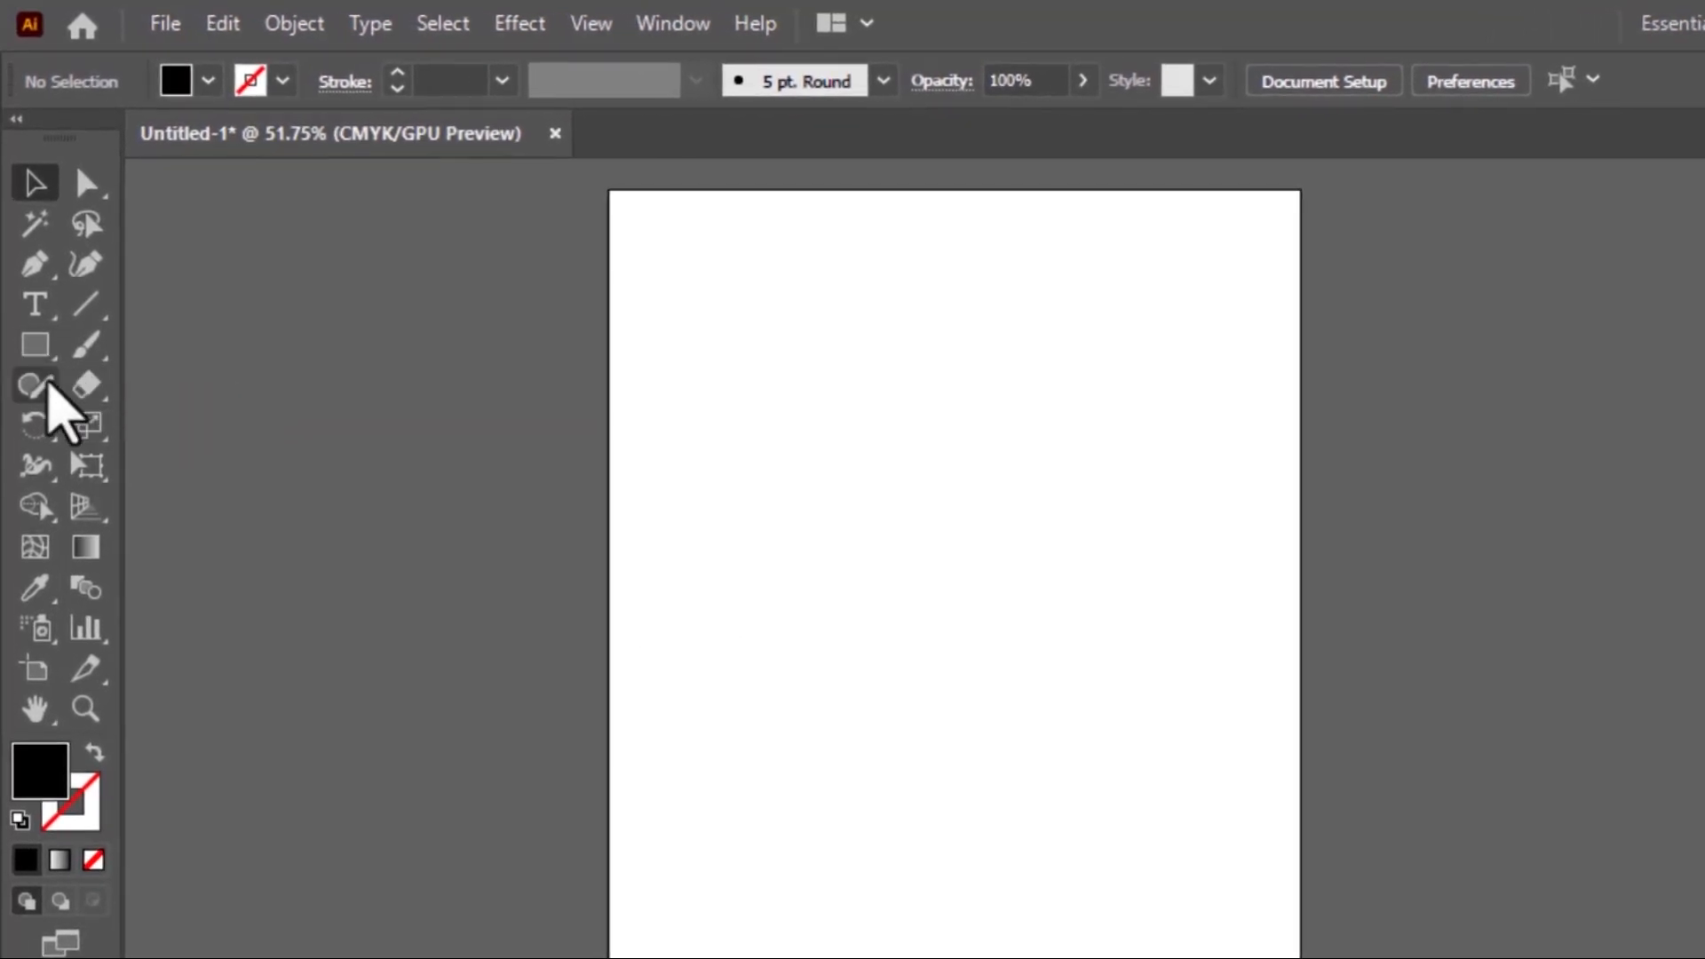
Draw a wide rectangle about 49 mm high in the upper-left area of the artboard.
left_click(44, 355)
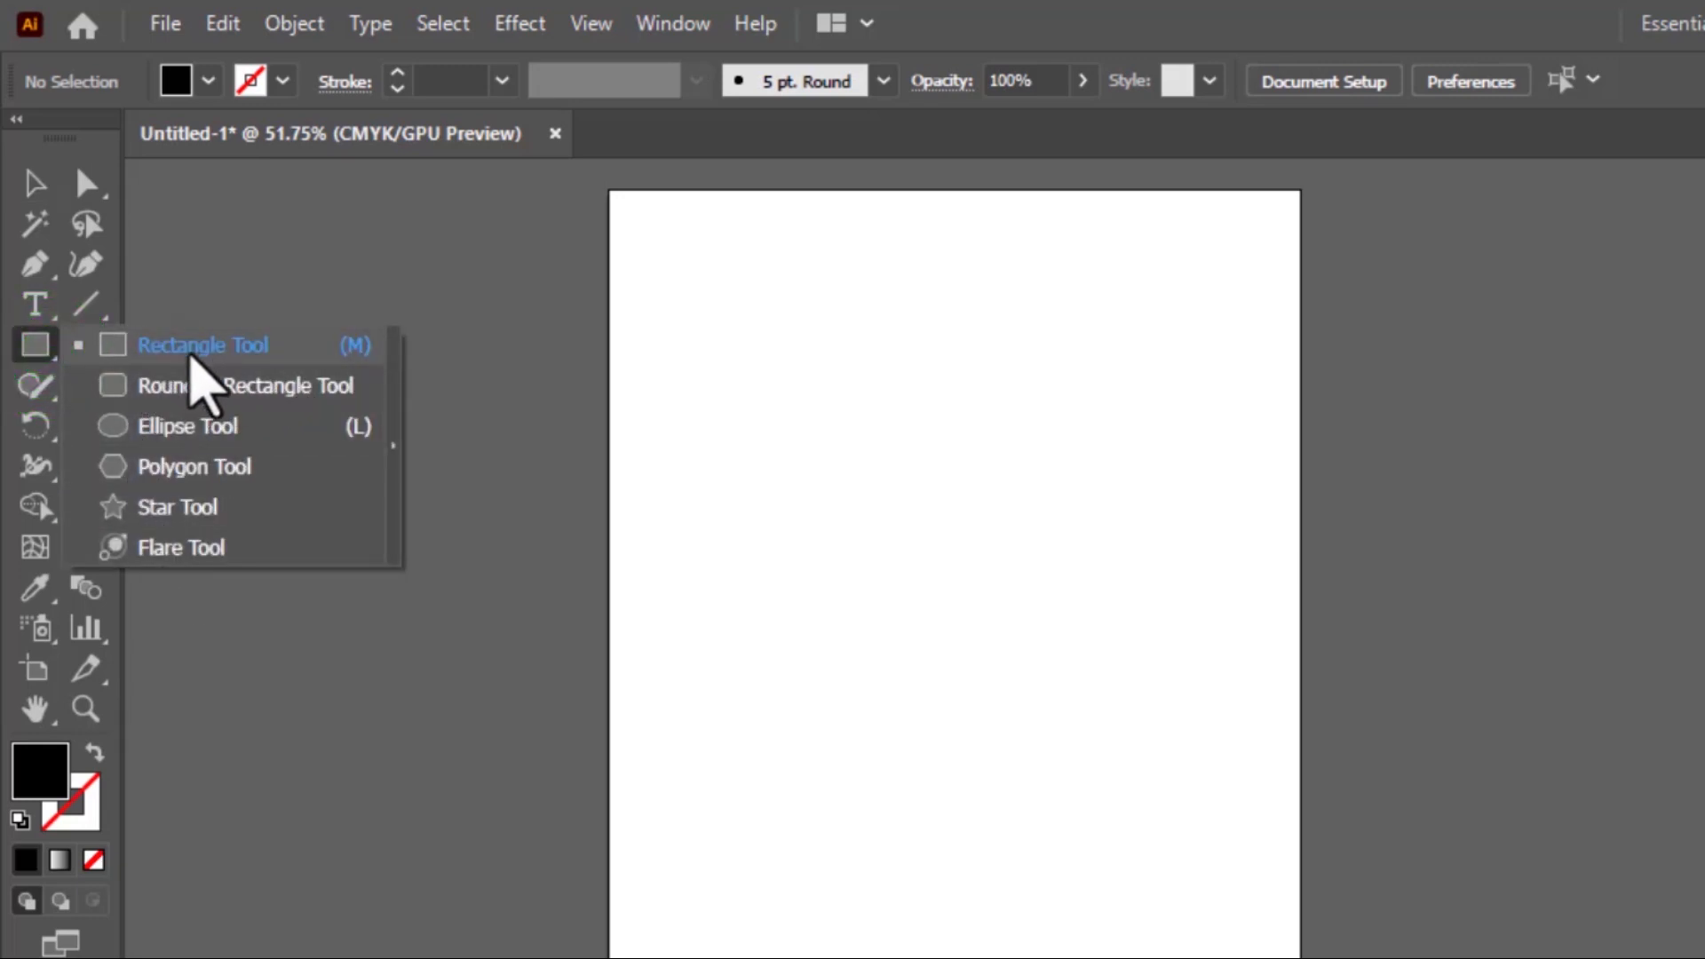
left_click(207, 357)
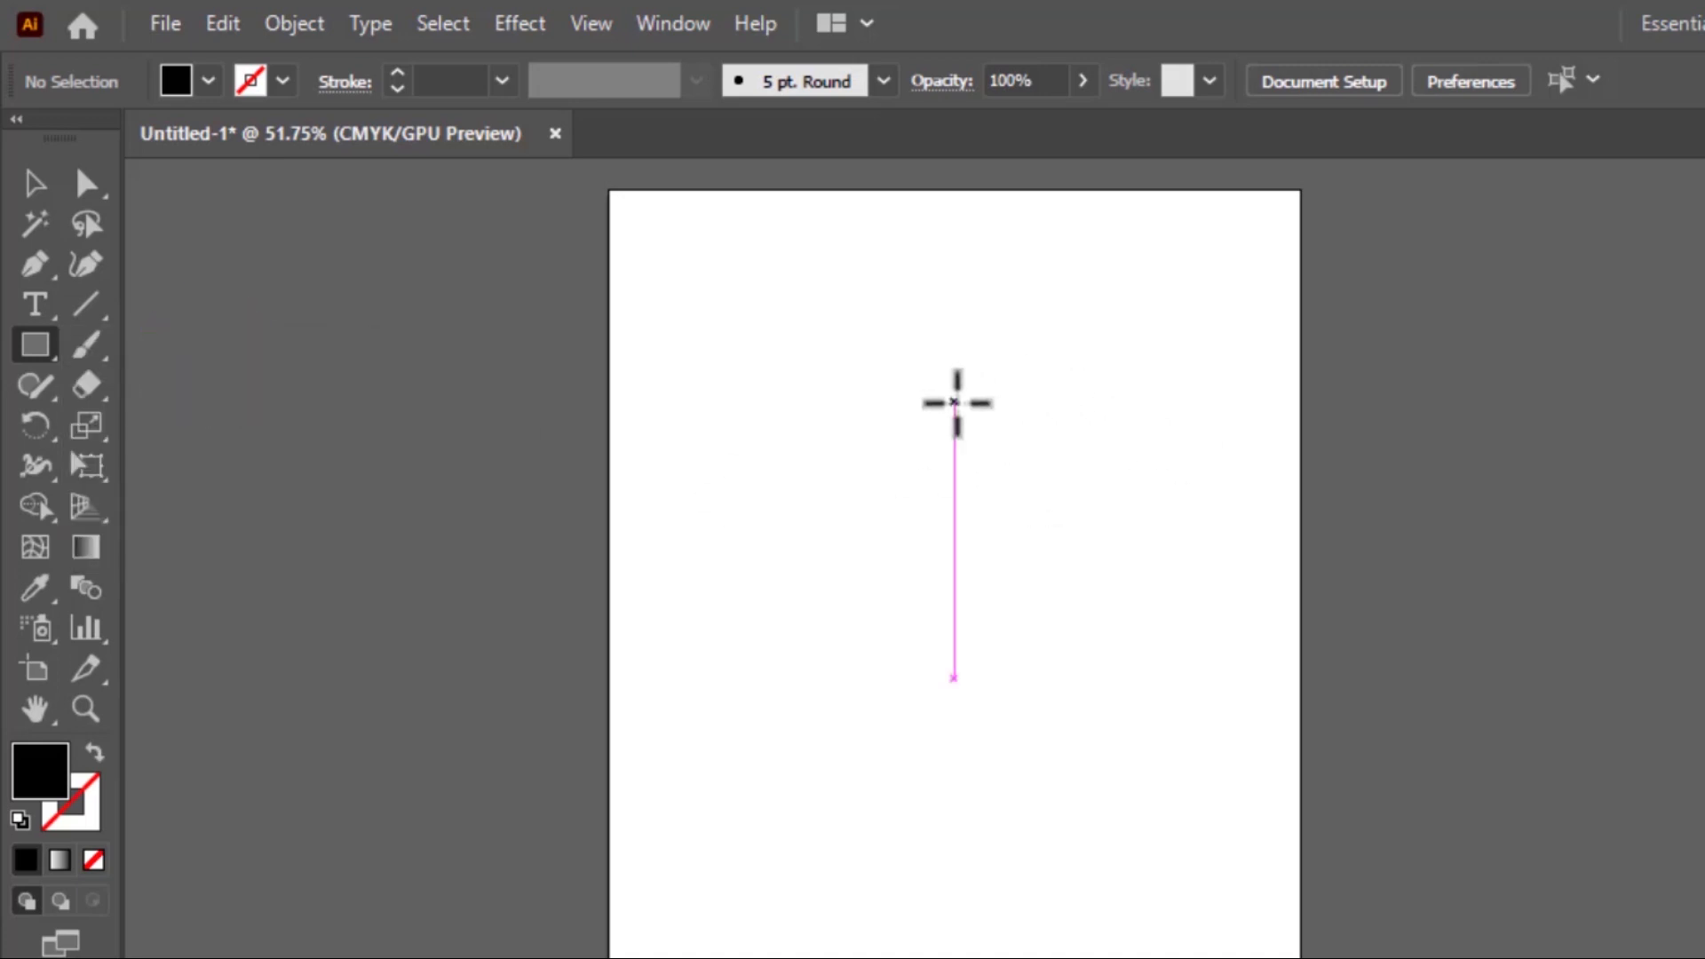
left_click_drag(666, 263, 954, 423)
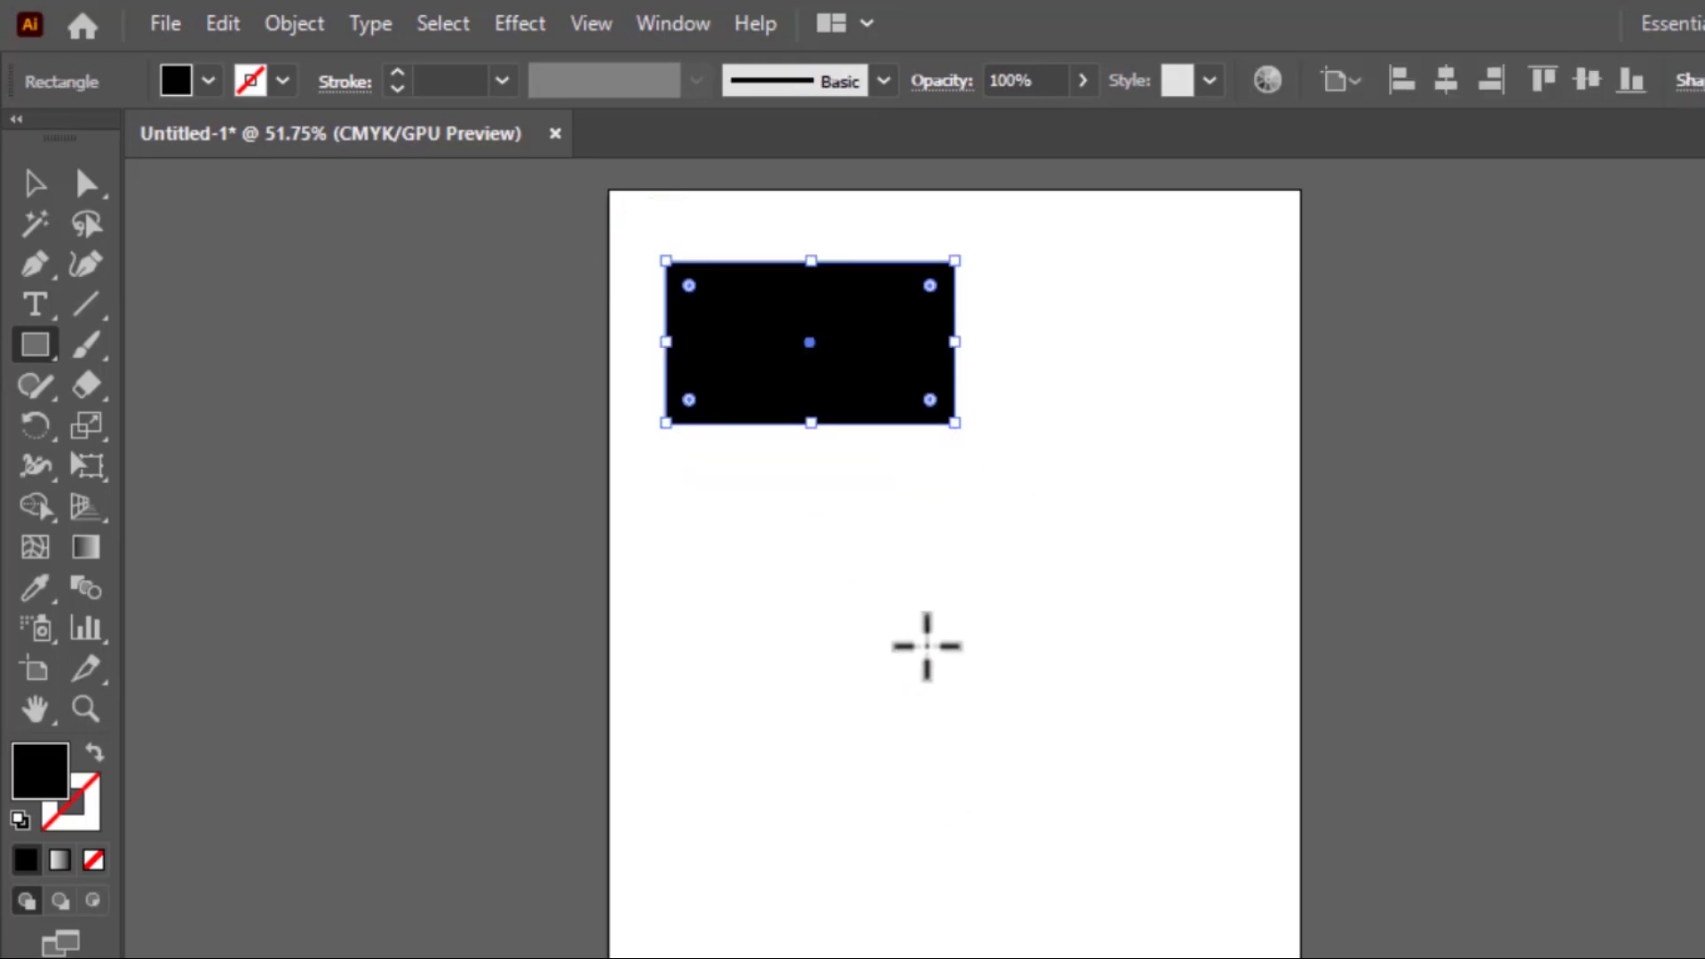
Create a rectangle 50 mm wide and 50 mm high near the middle of the artboard.
left_click(926, 646)
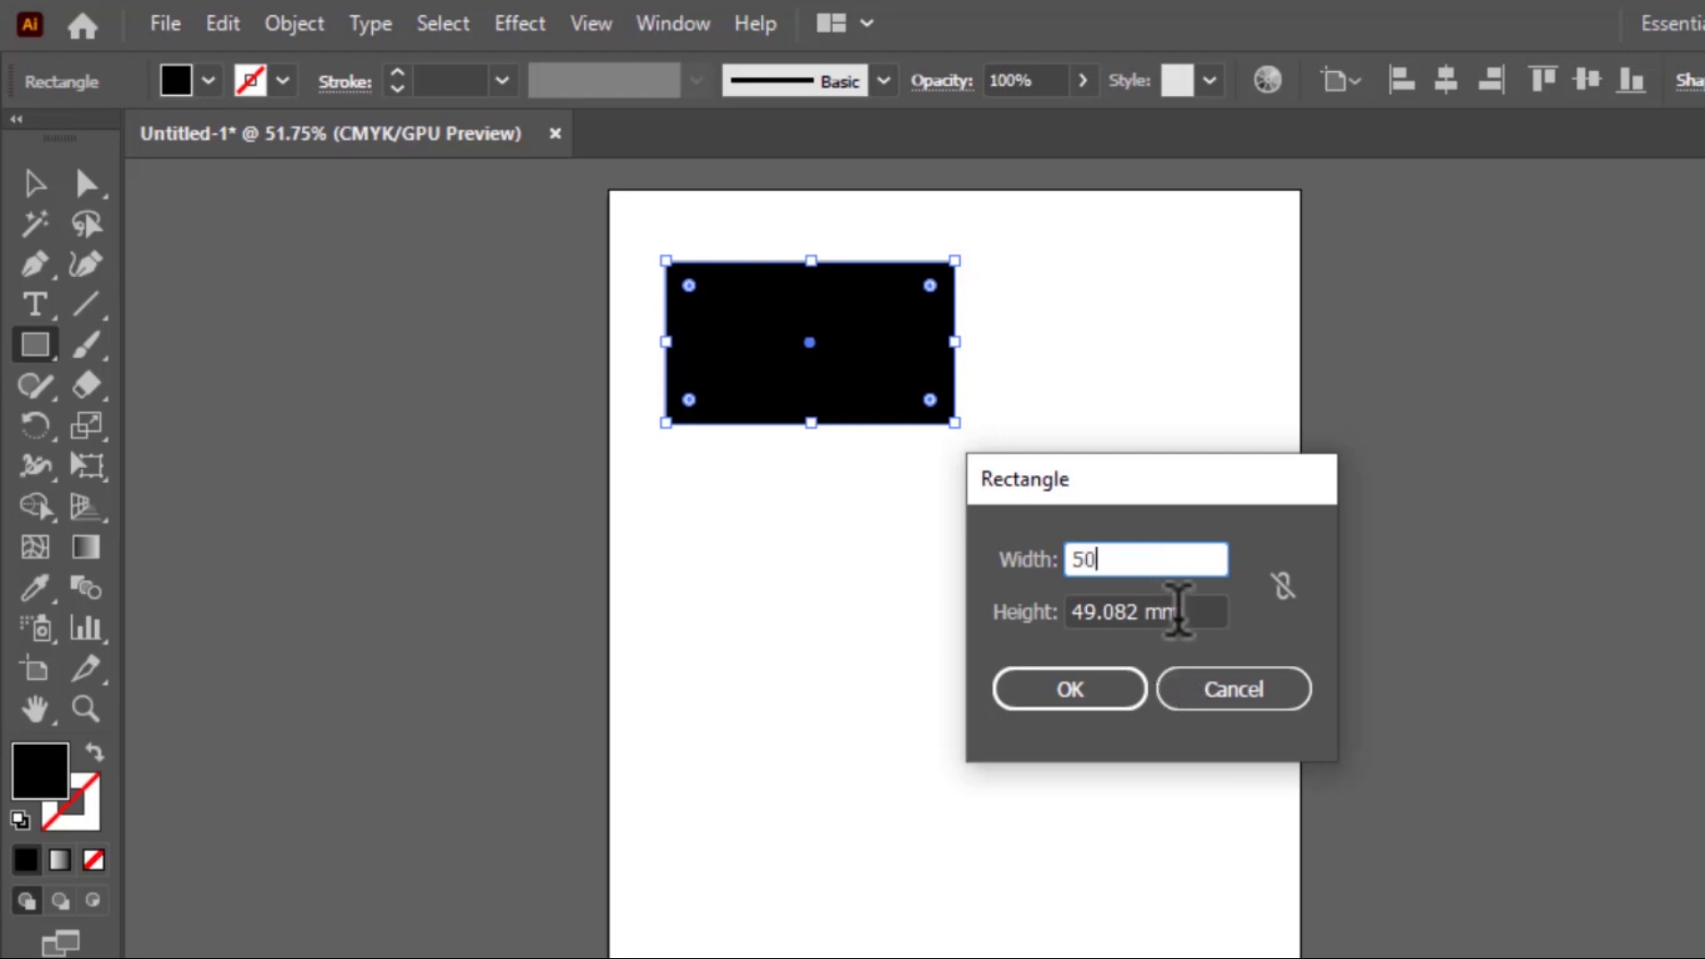
left_click(1178, 611)
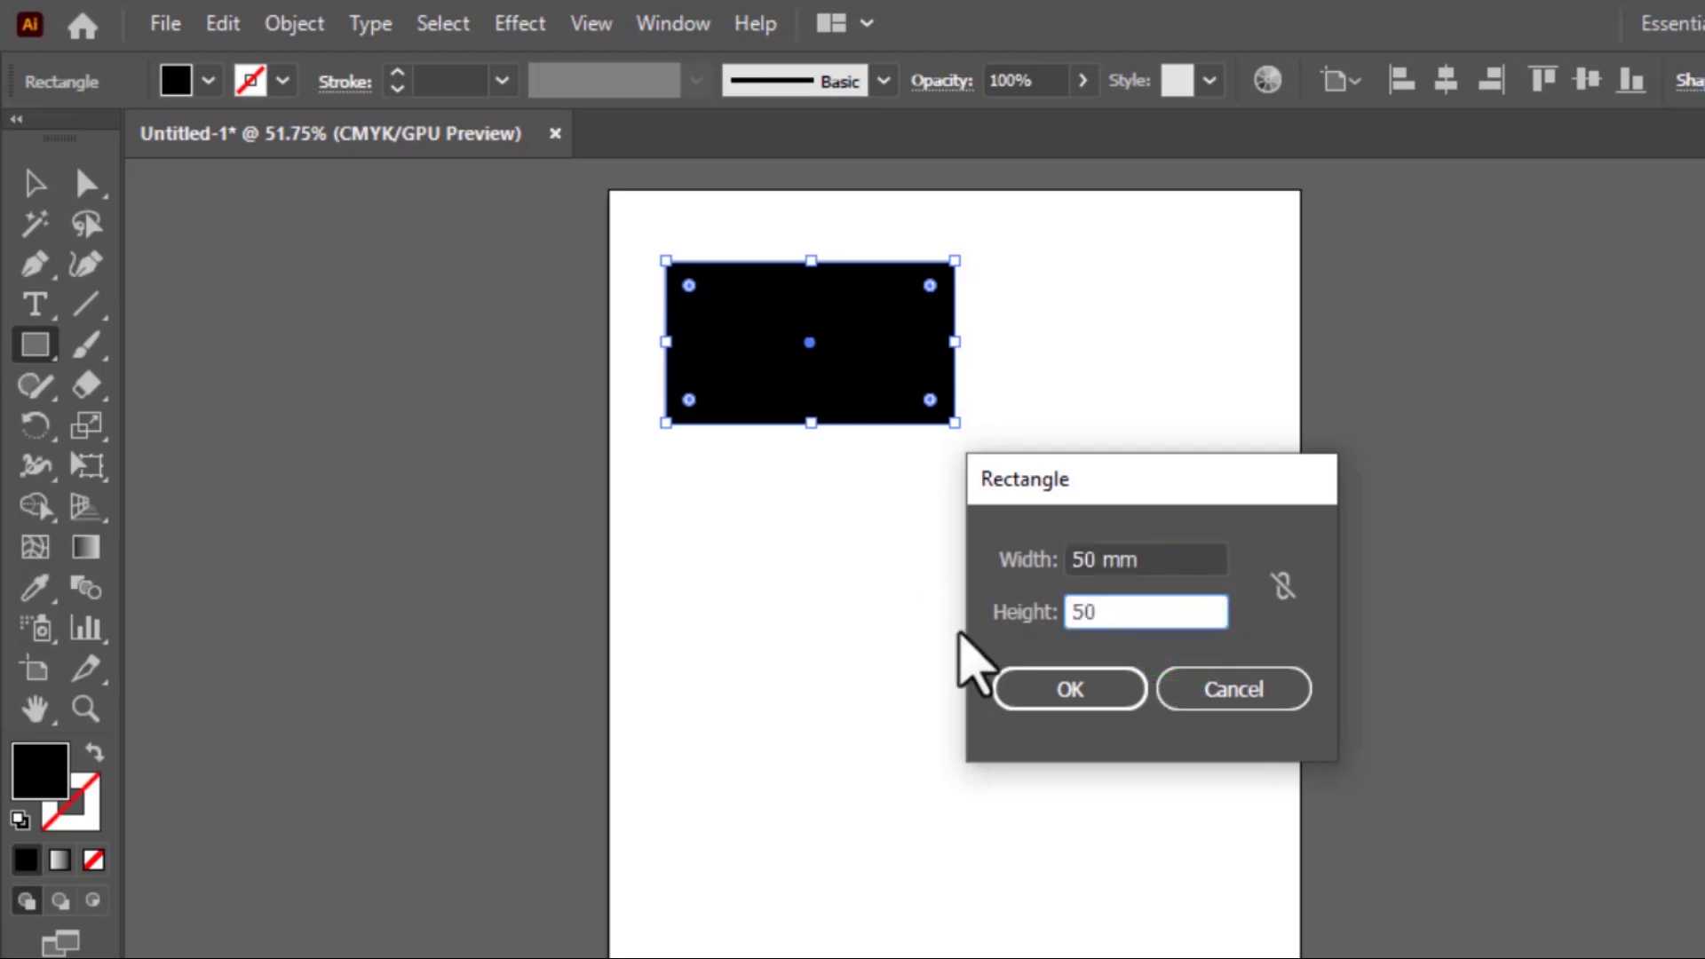
left_click(1085, 693)
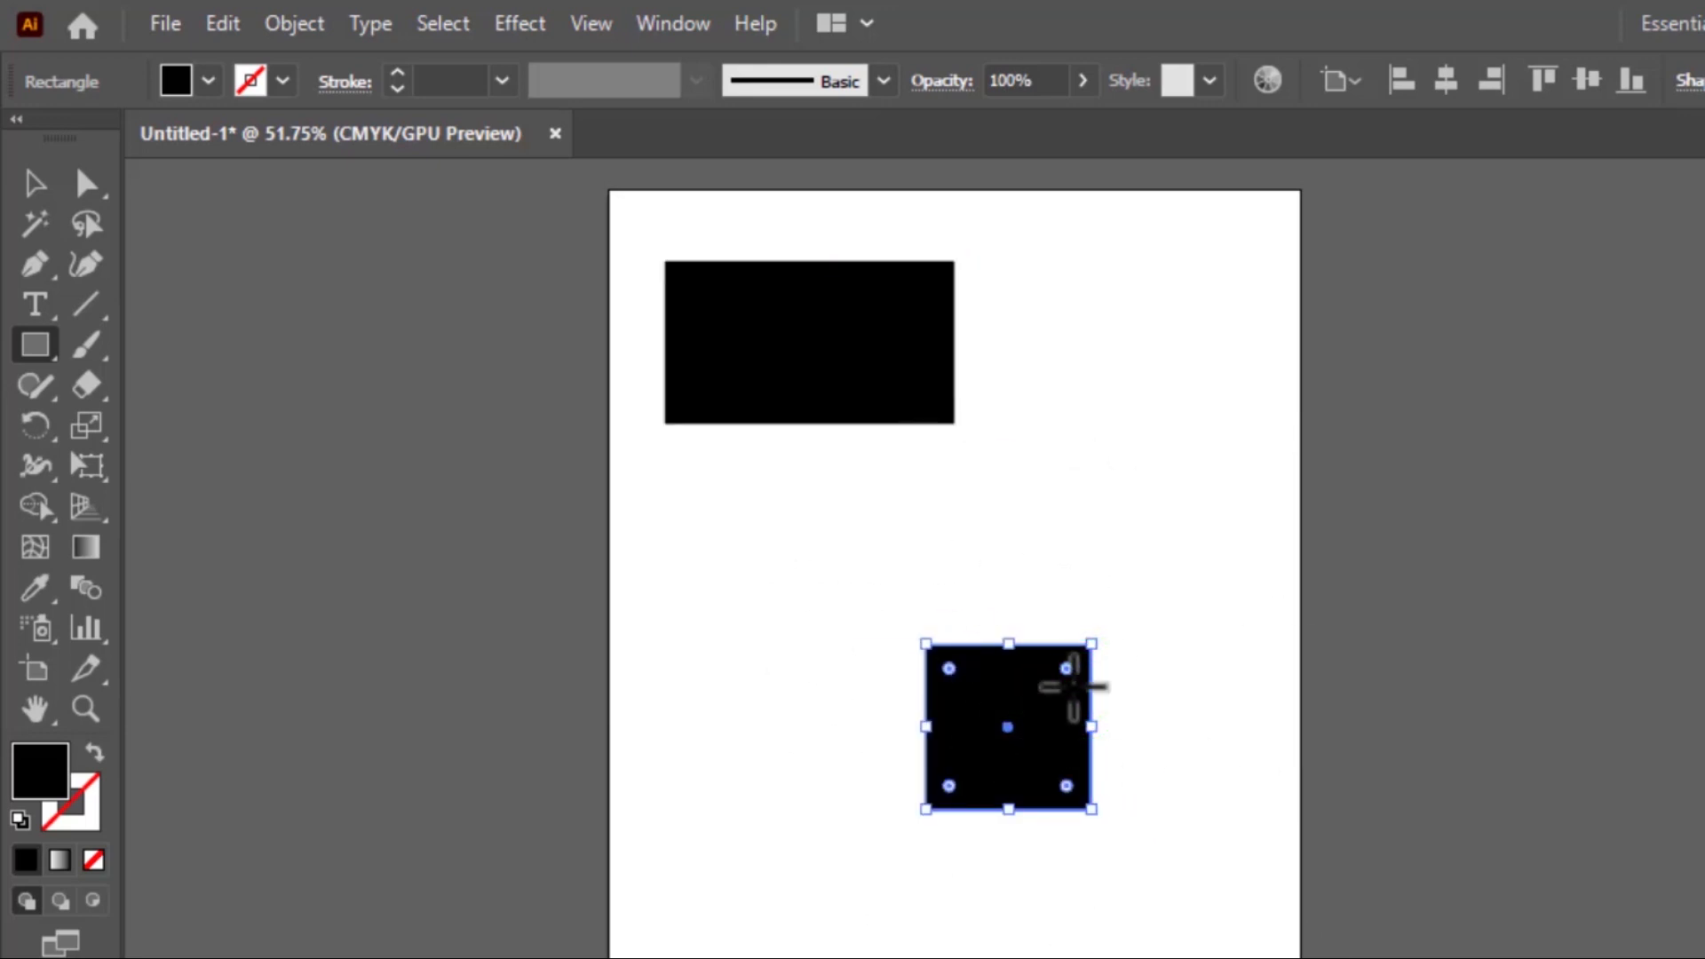
Draw a freehand near-square rectangle beside the wide rectangle, and a proportionally constrained square beside the 50 mm square.
left_click(1117, 407)
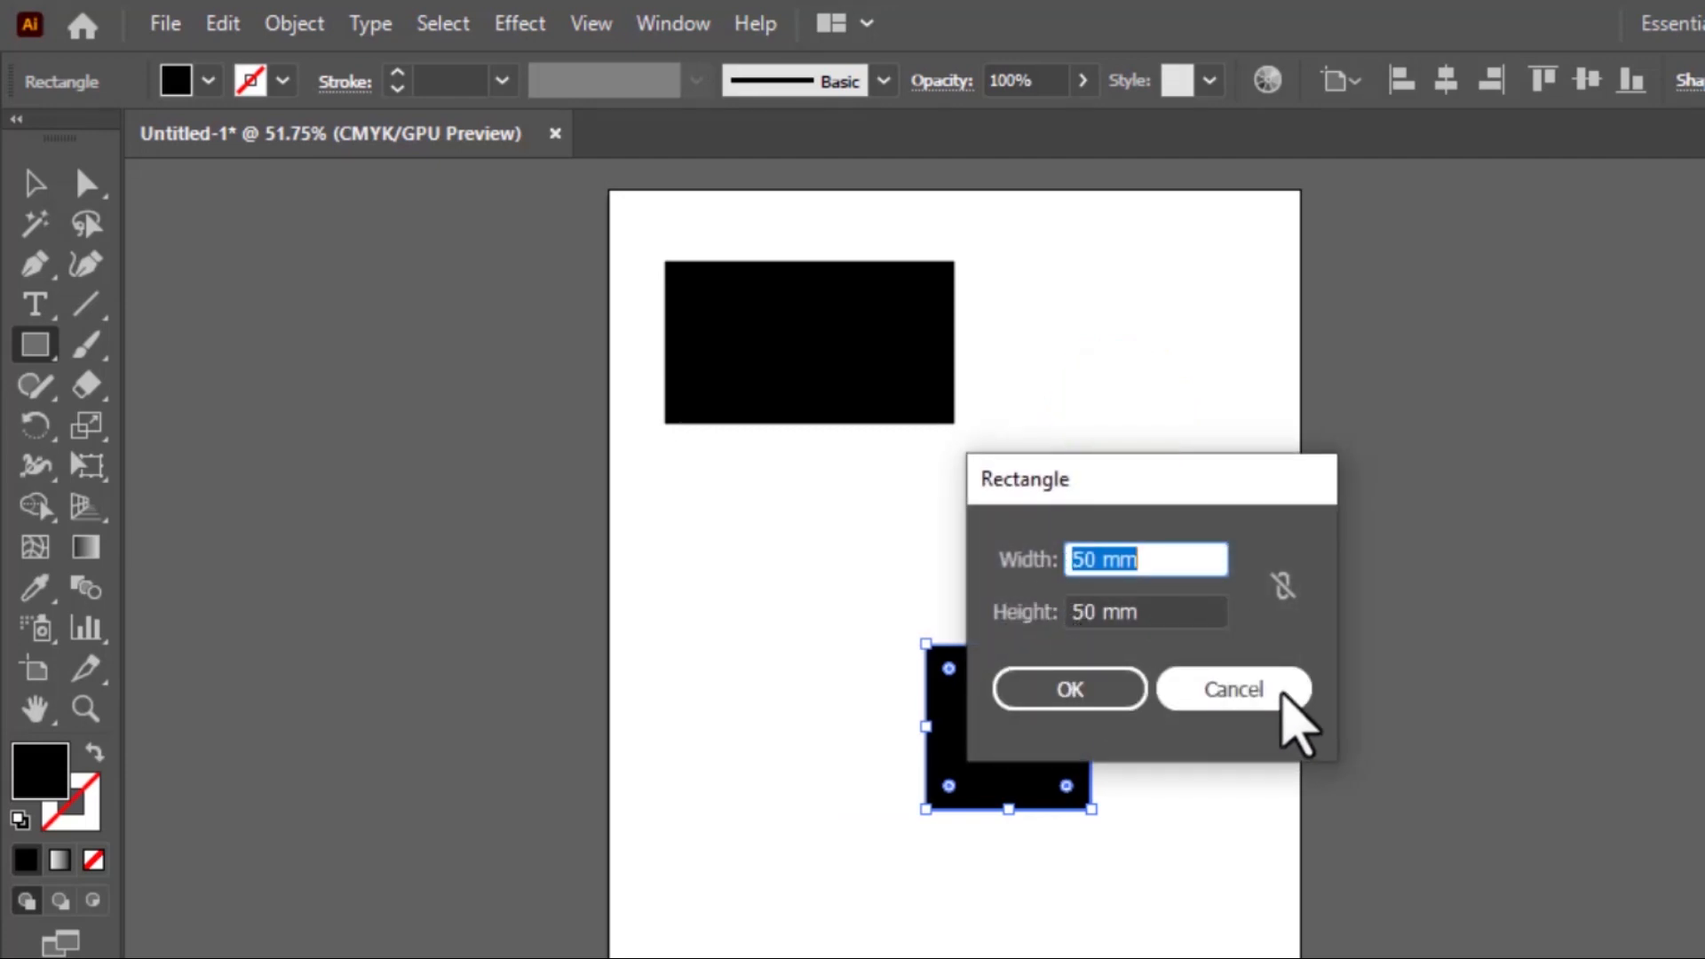
left_click(1281, 690)
left_click_drag(1023, 295, 1207, 468)
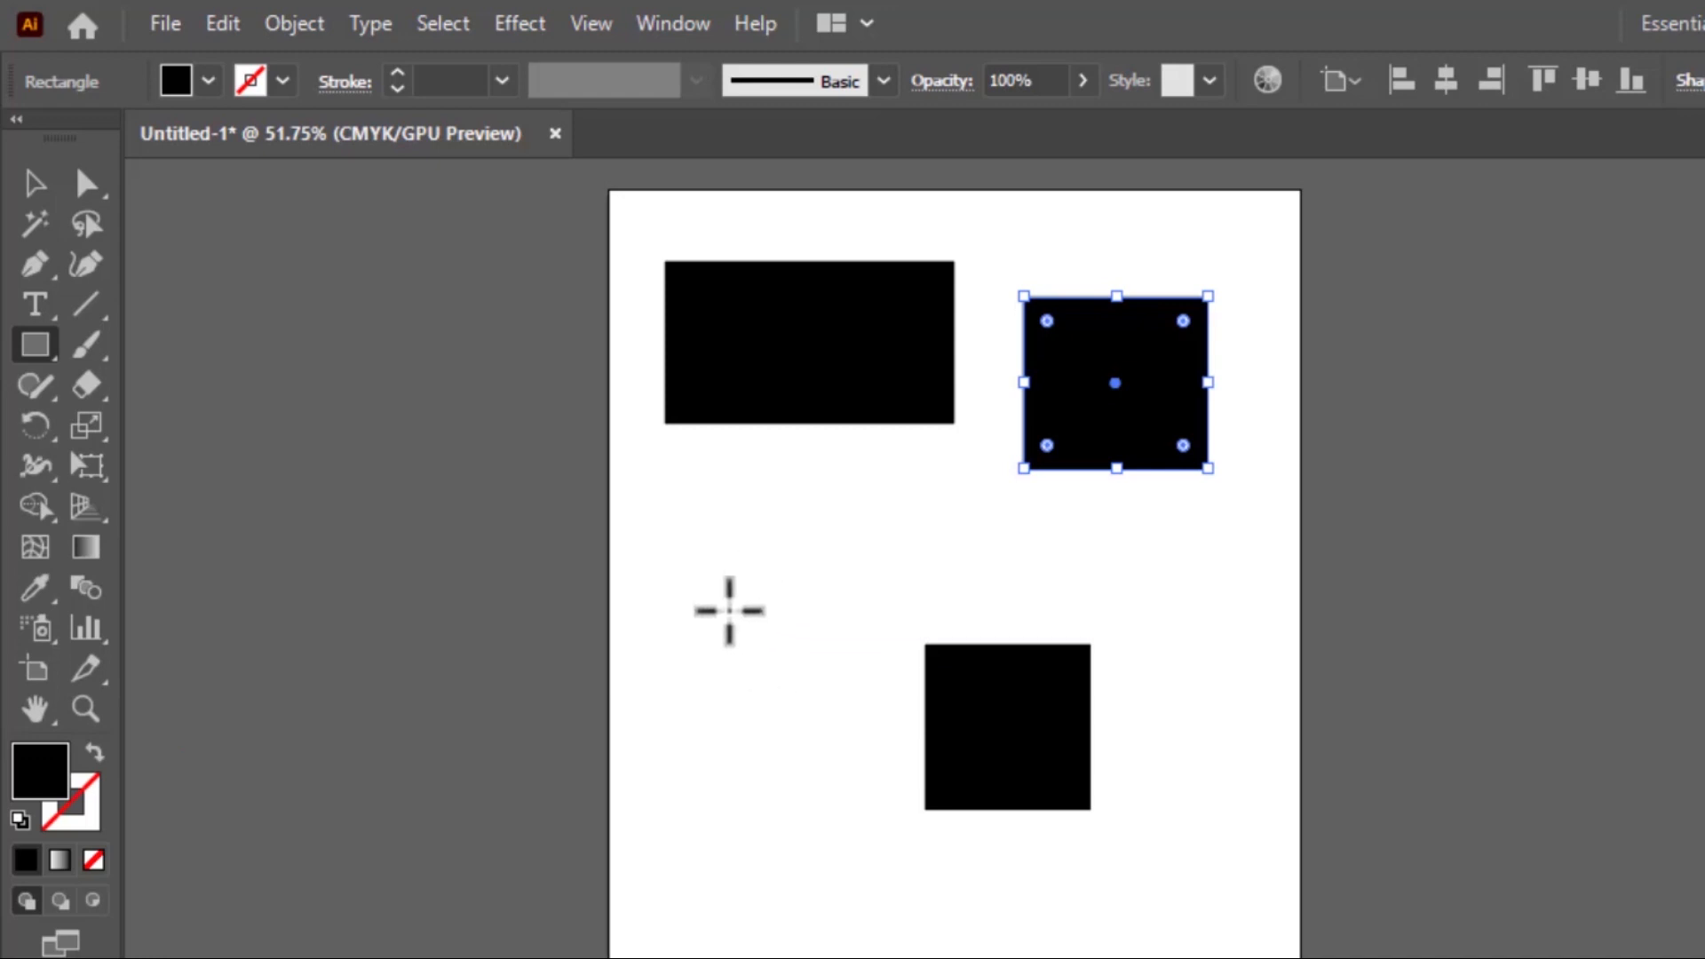
left_click_drag(707, 574, 1119, 767)
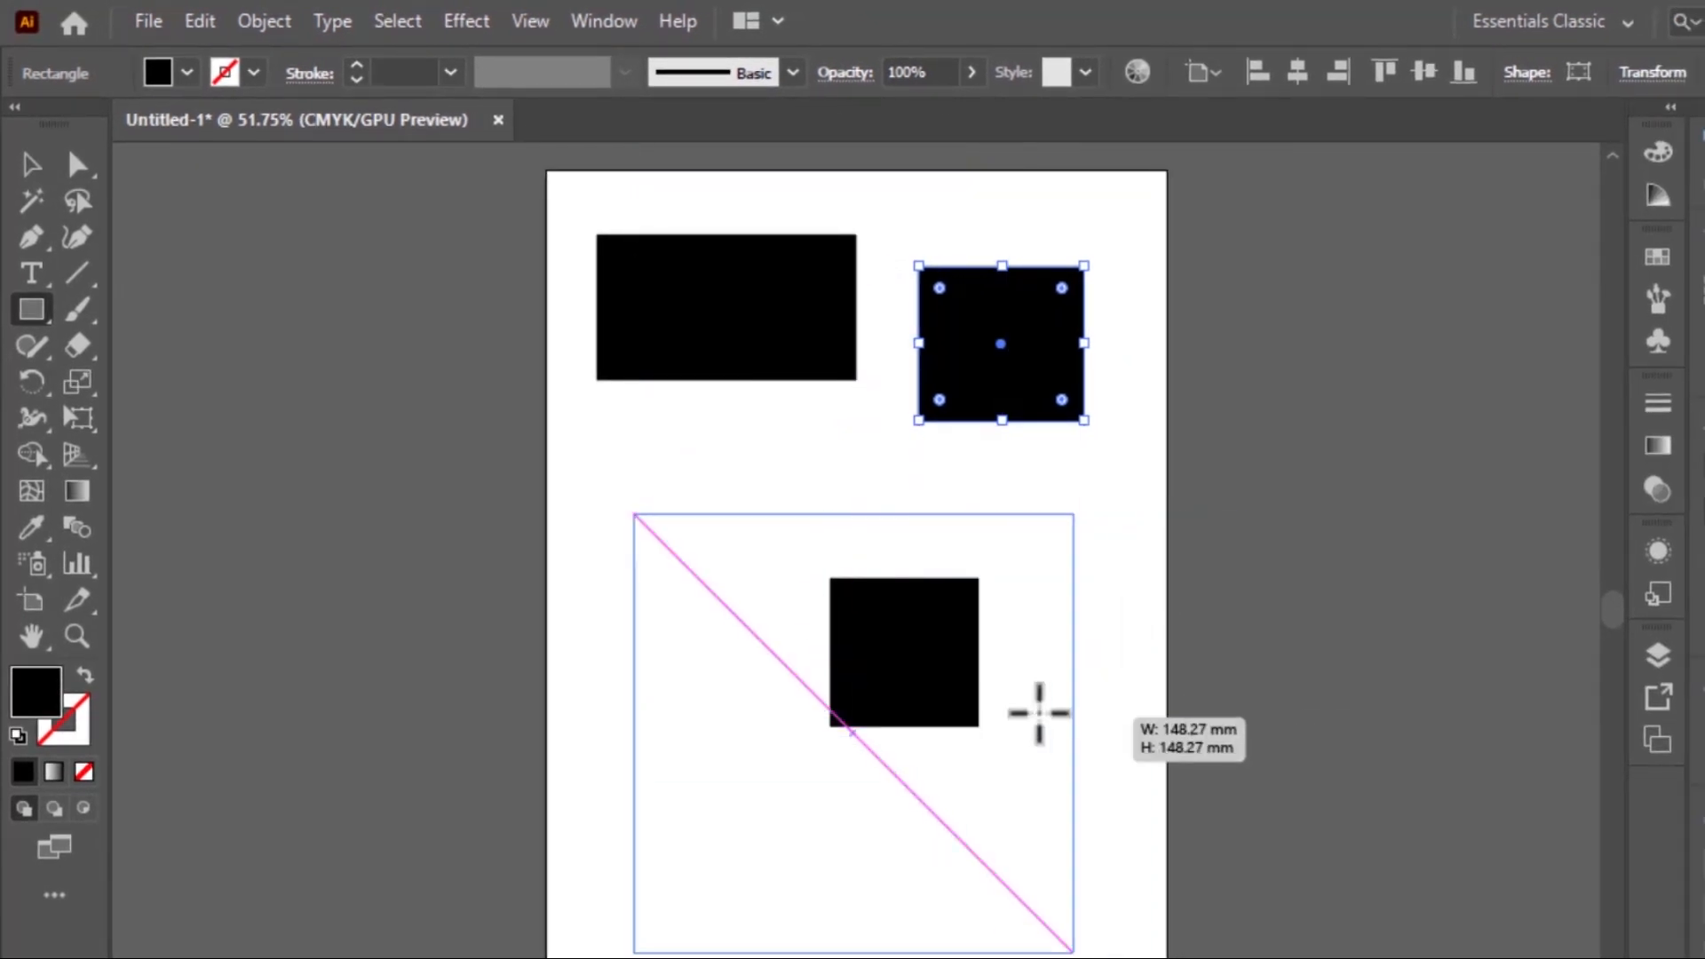
left_click_drag(1039, 712, 800, 679)
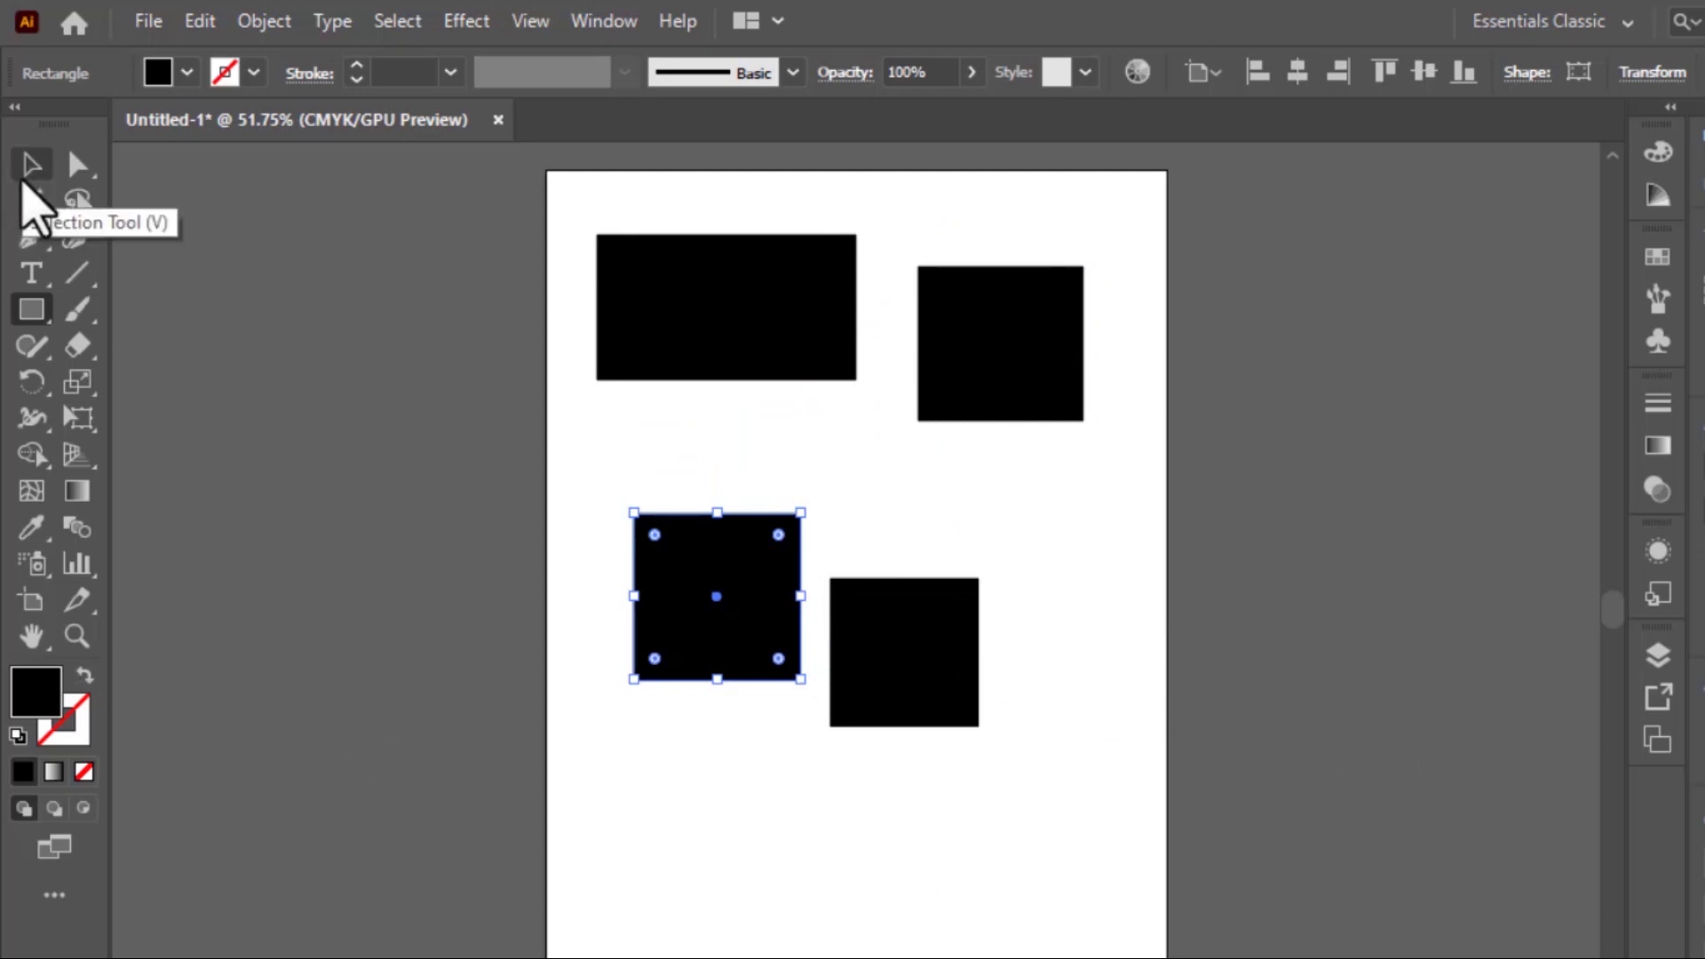
Rotate the wide rectangle clockwise to an angle of about 318°.
left_click(25, 171)
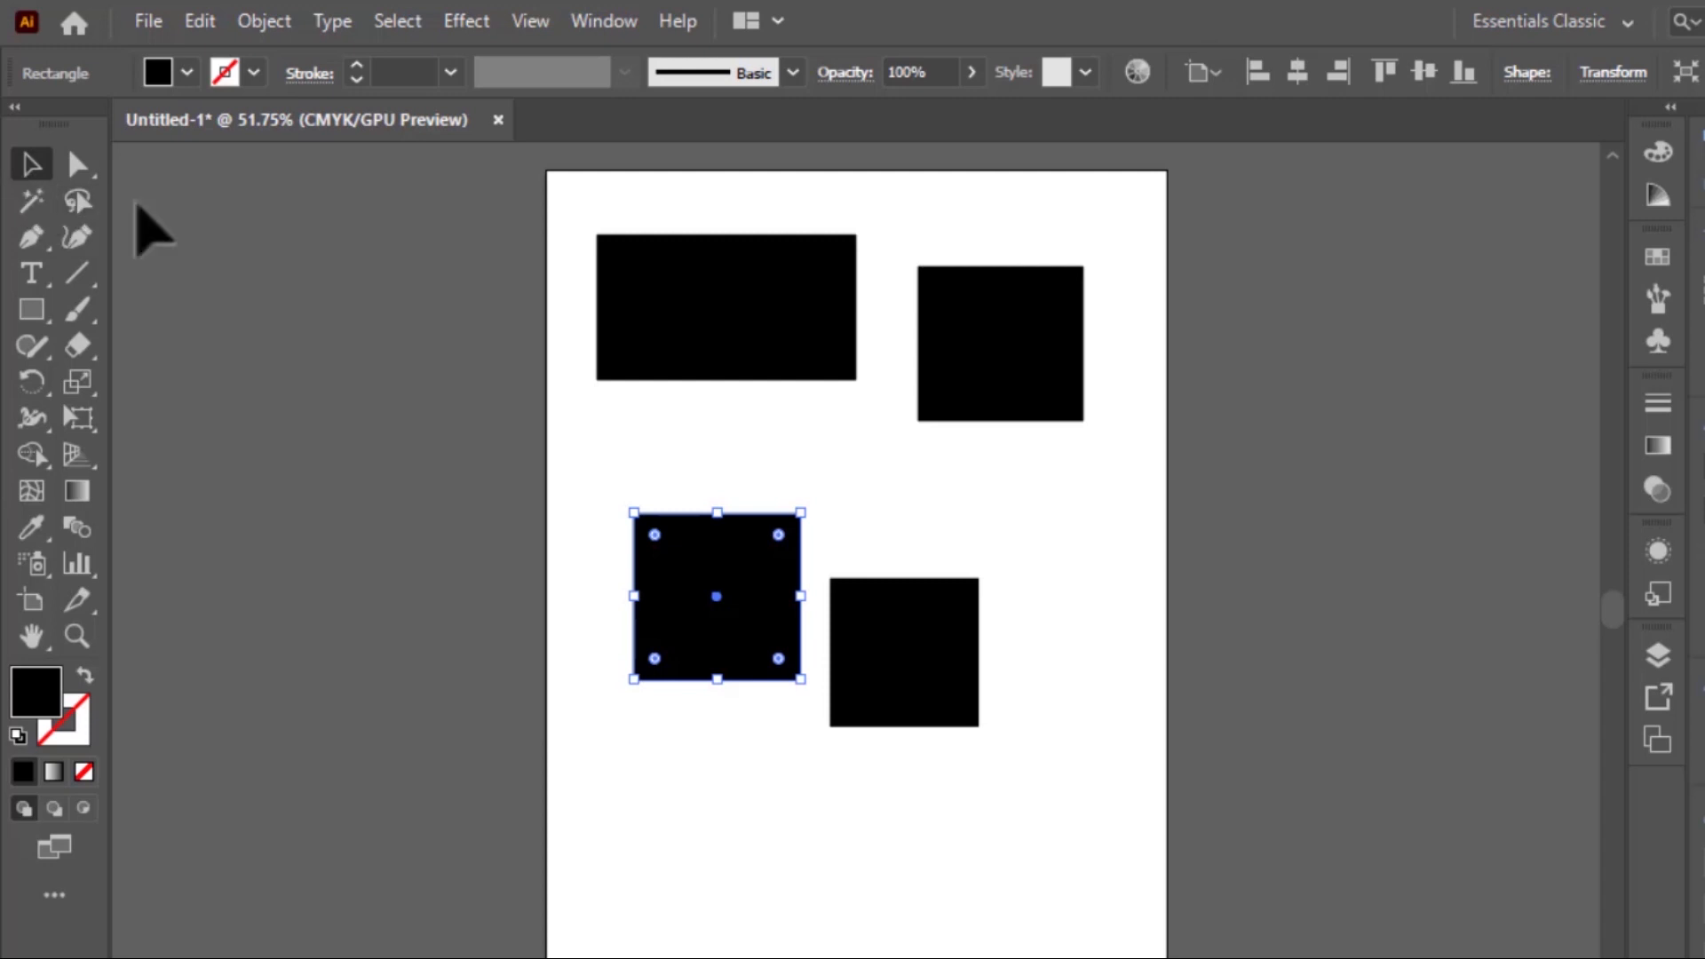
left_click(702, 320)
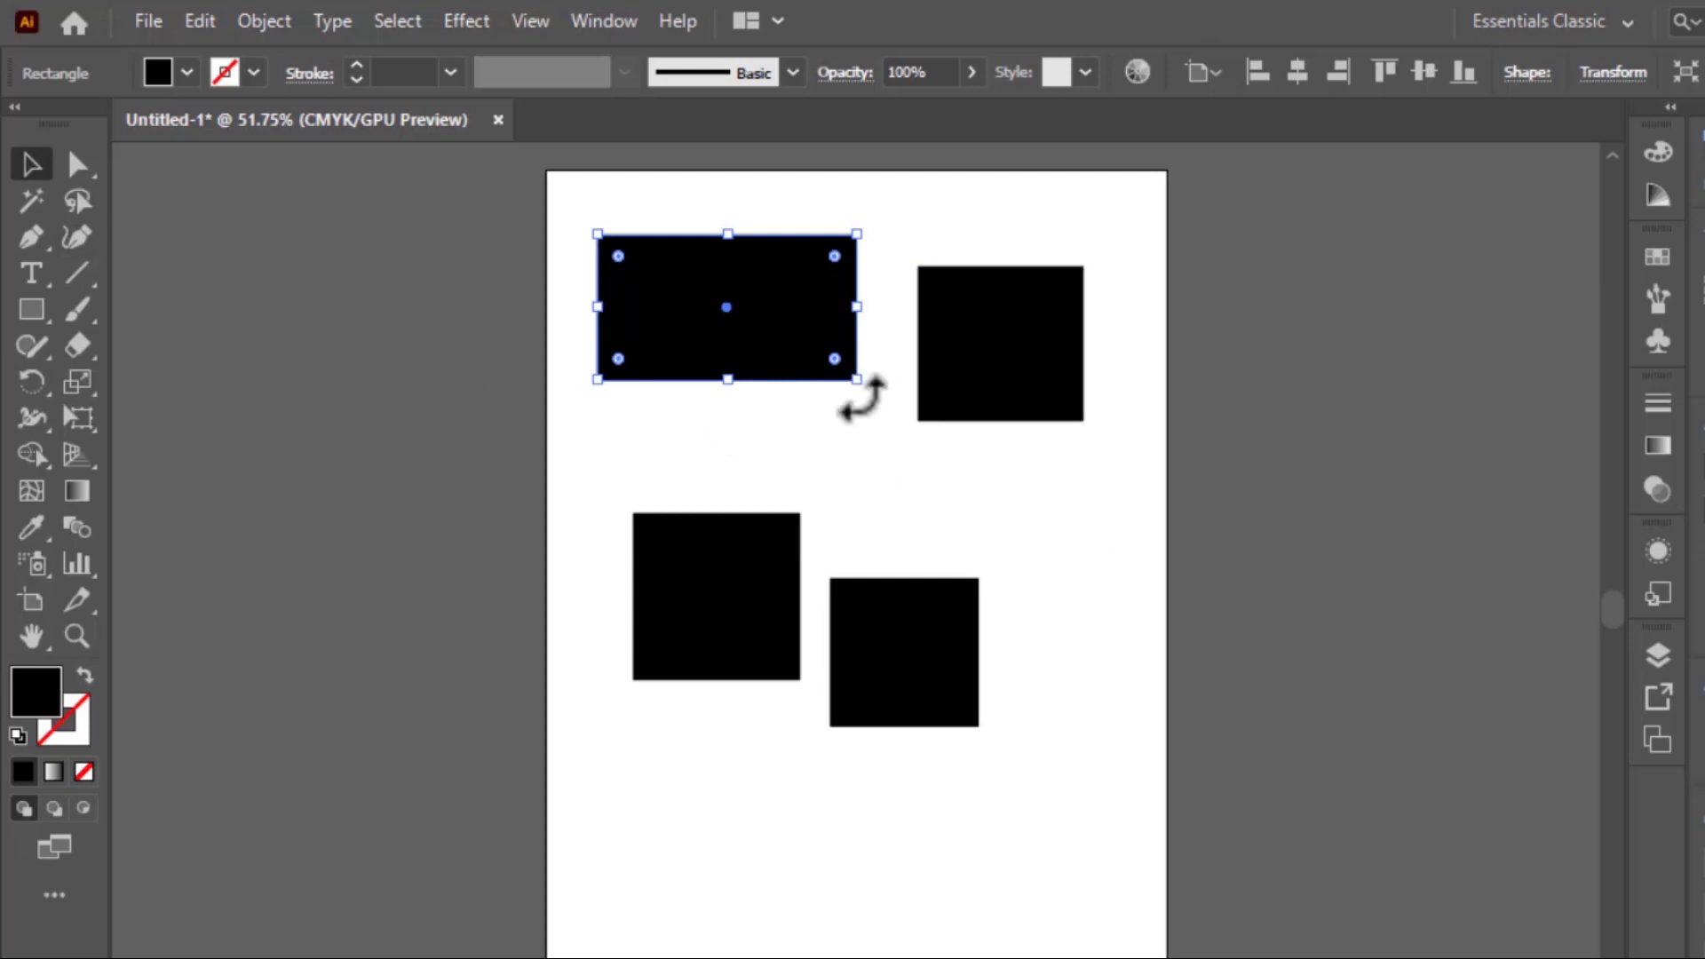
left_click_drag(865, 391, 804, 536)
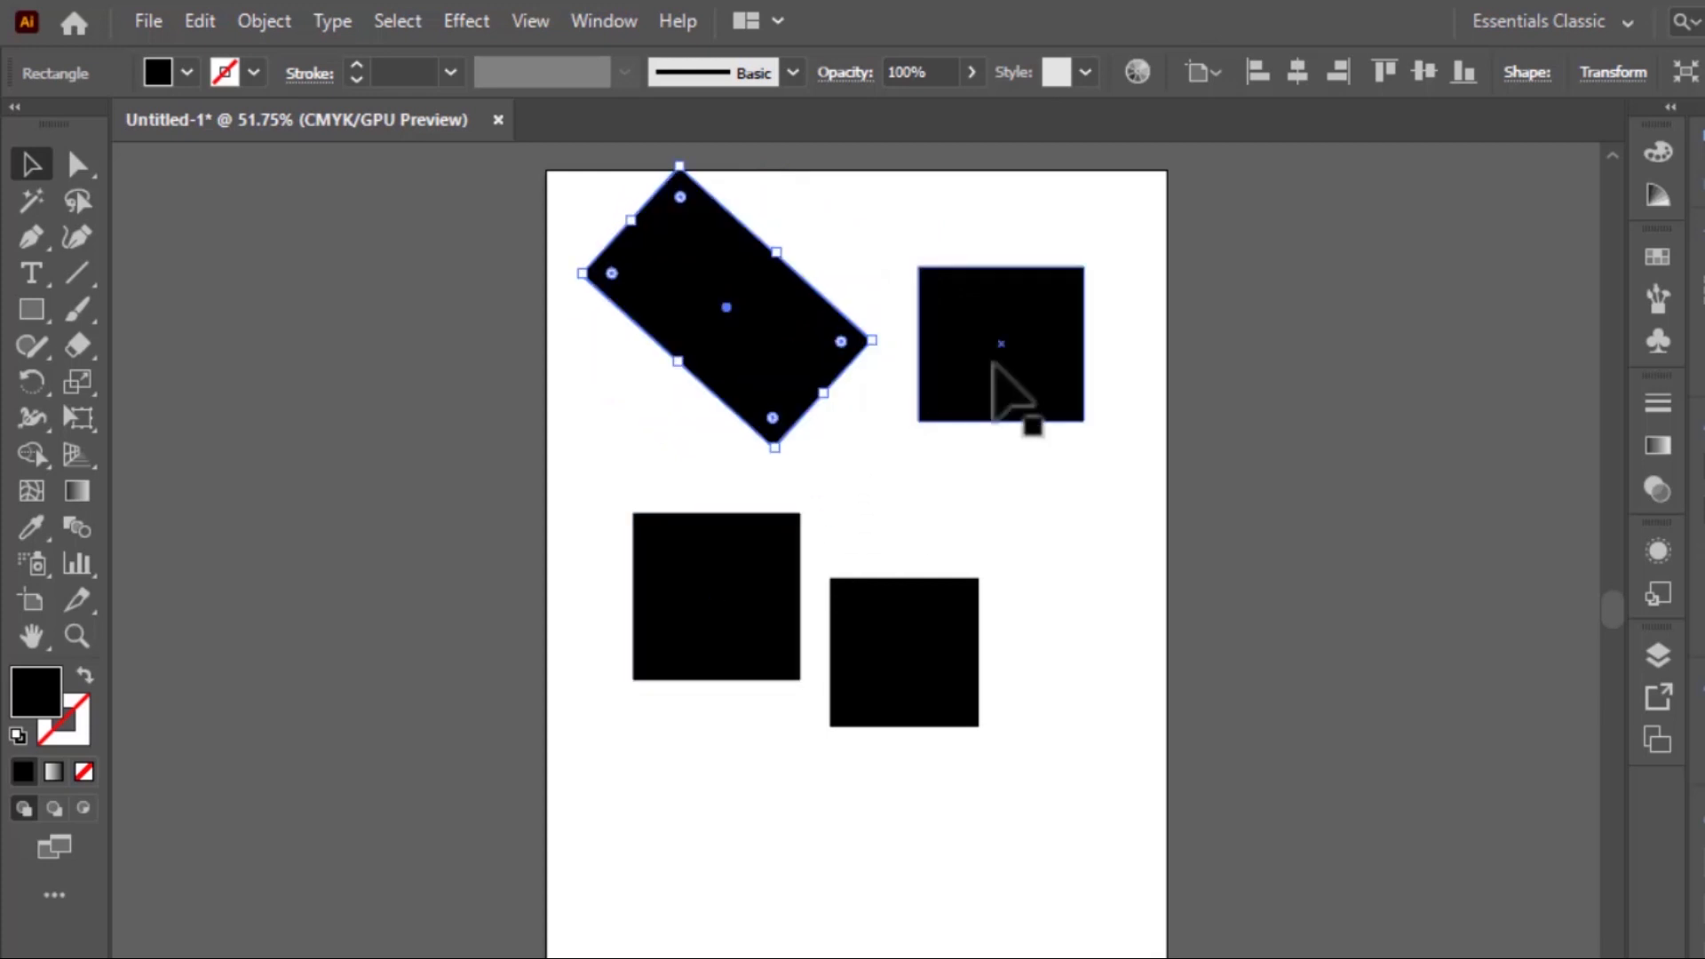
Resize the upper-right rectangle by enlarging it, stretching it downward and shrinking it to a small upright shape.
left_click(993, 361)
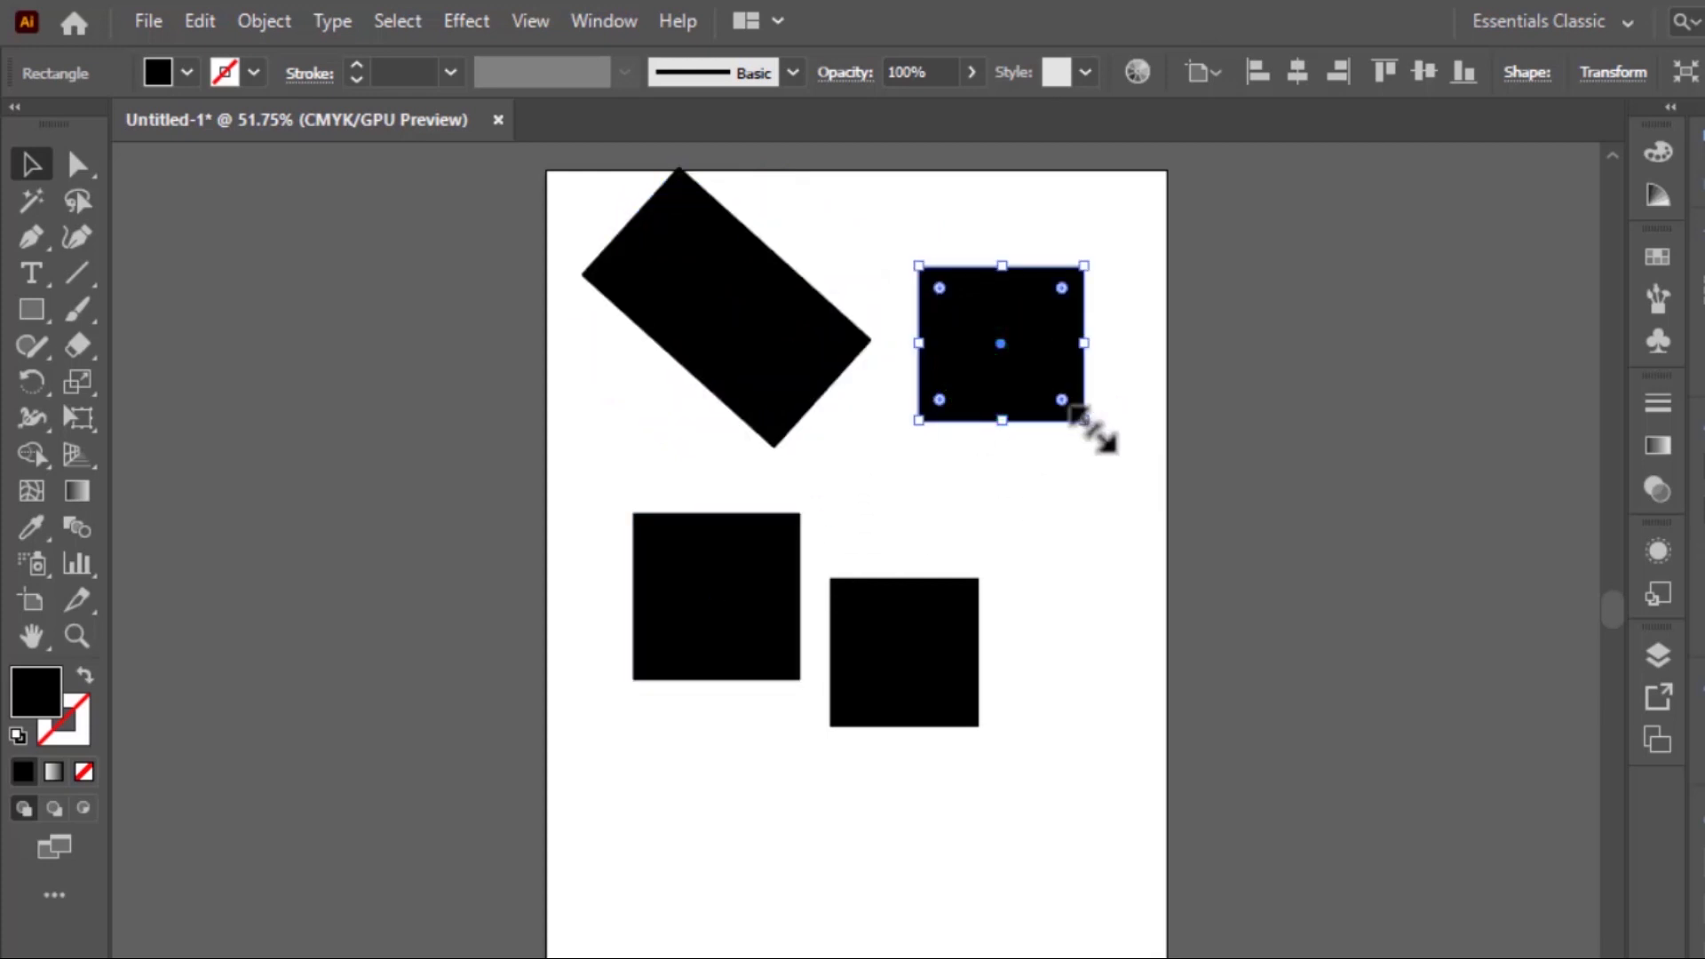
left_click_drag(1084, 421, 1325, 688)
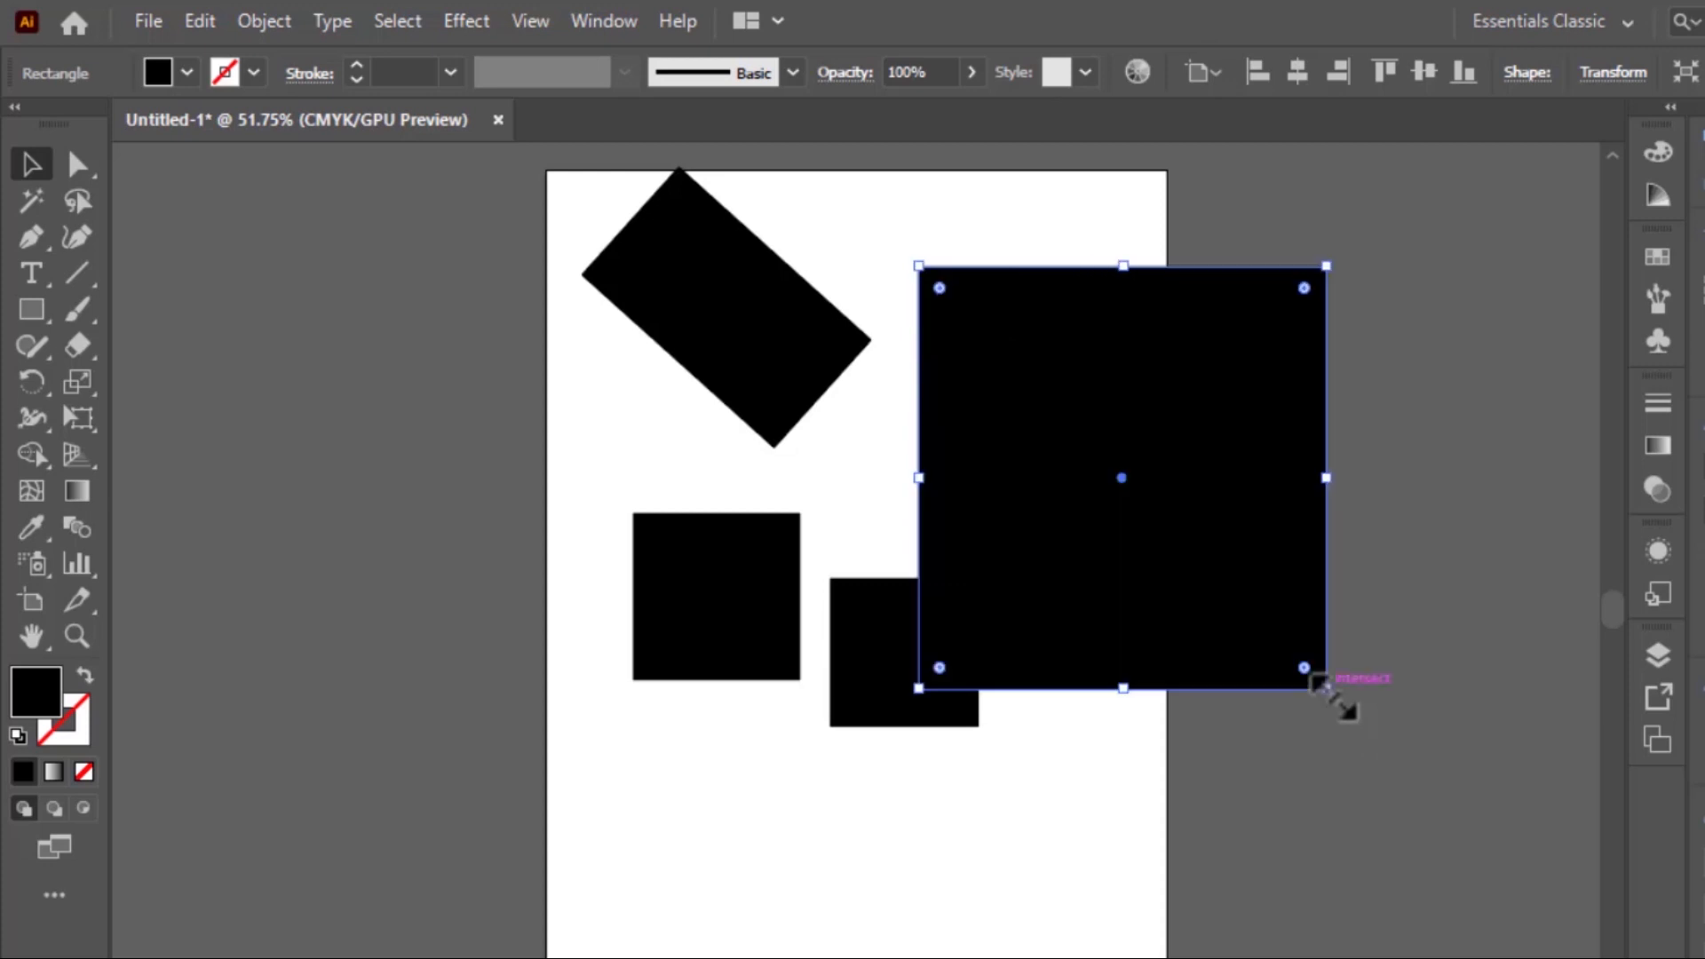
left_click_drag(1122, 688, 1172, 951)
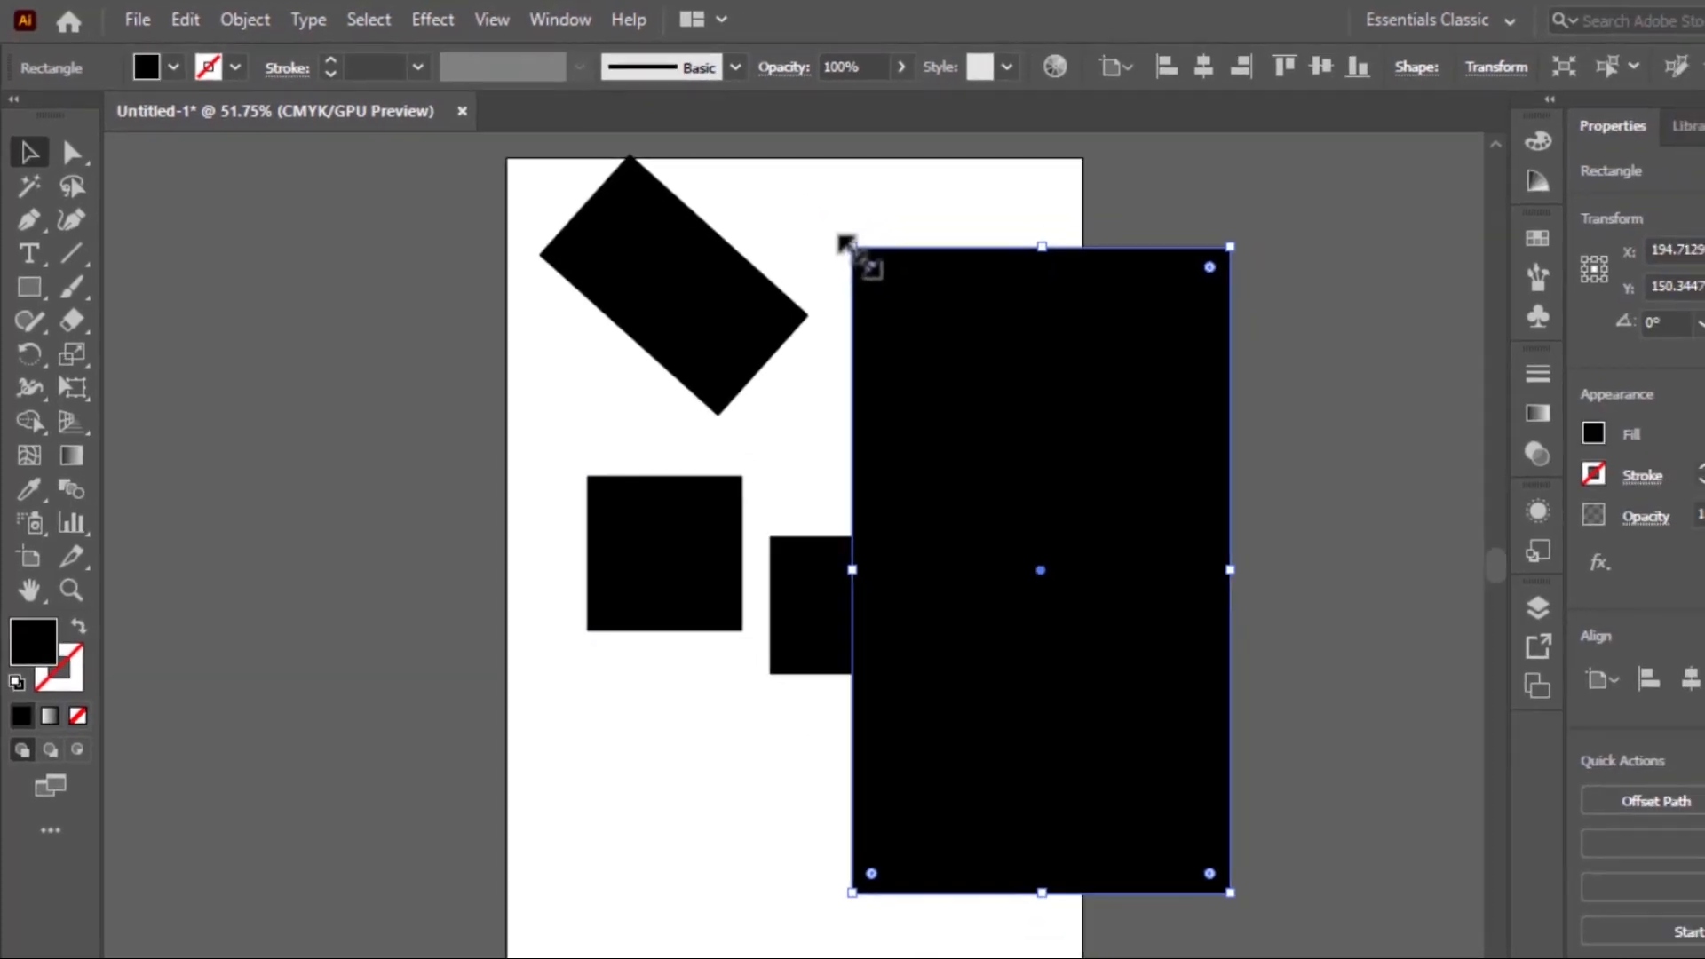
left_click_drag(848, 245, 874, 342)
Move the two lower squares up to the upper-right part of the artboard.
left_click_drag(816, 715, 989, 378)
left_click_drag(670, 714, 932, 555)
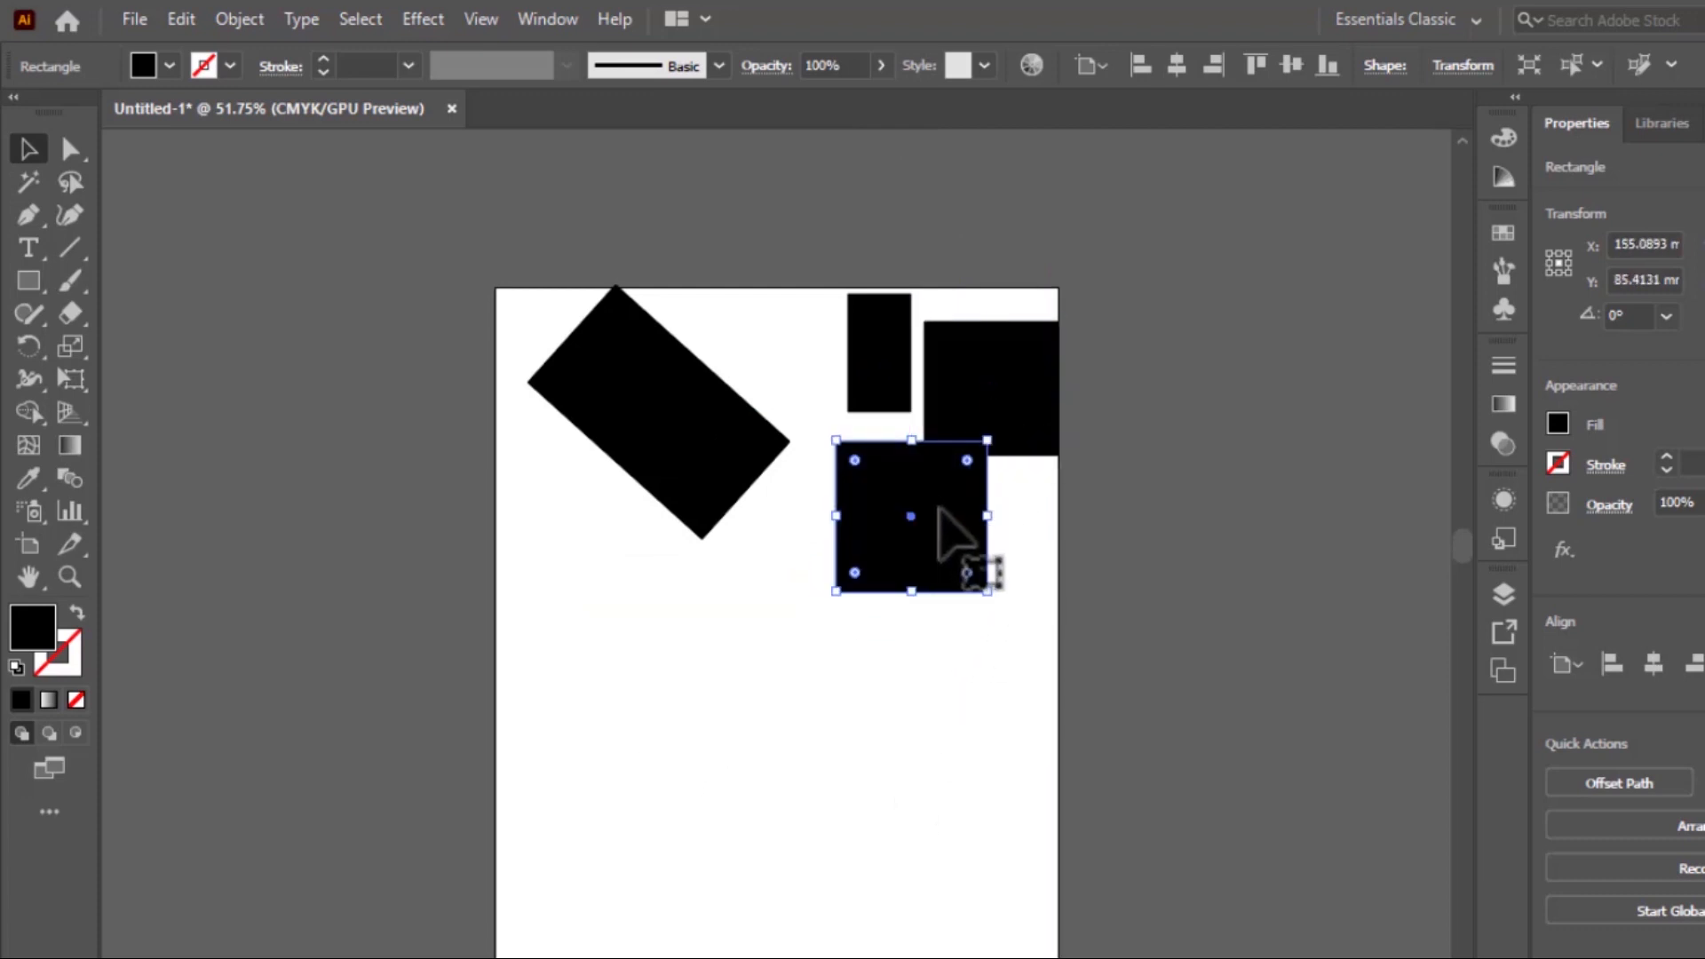
Delete the two squares and the remaining two rectangles to clear the artboard.
key("Delete")
left_click(984, 398)
key("Delete")
left_click_drag(961, 390, 556, 437)
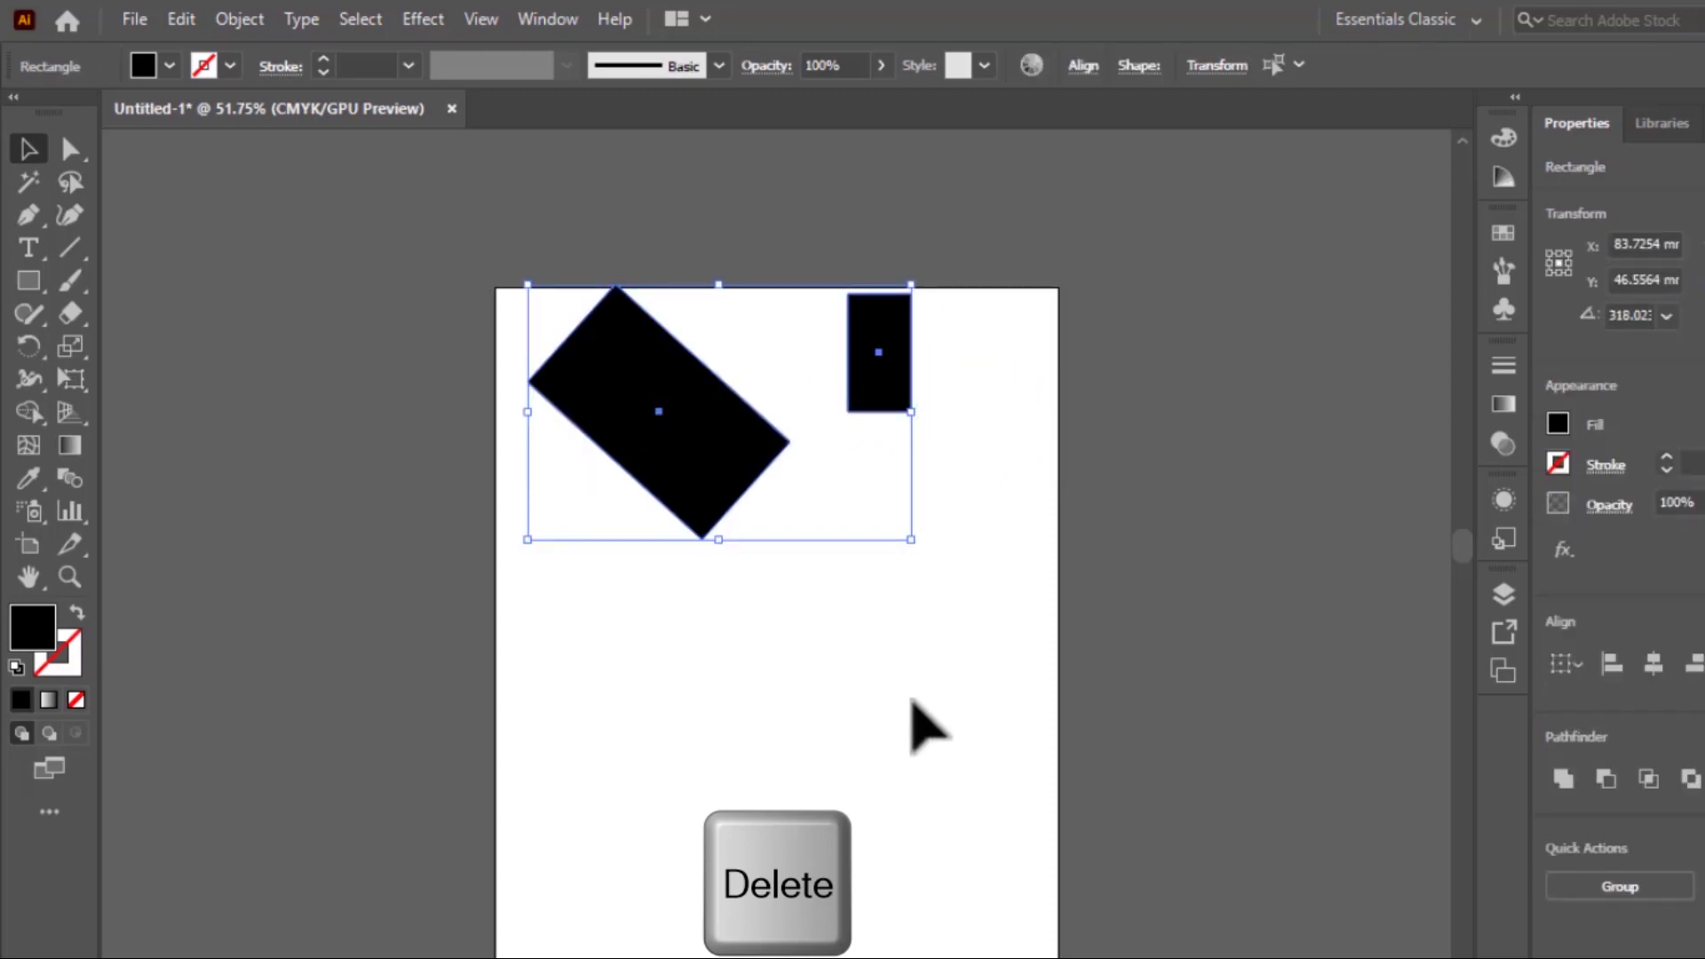
key("Delete")
Draw an ellipse about 81 × 70 mm near the artboard's upper left and a perfect circle about 82 mm wide below it.
scroll(704, 524, "down", 1)
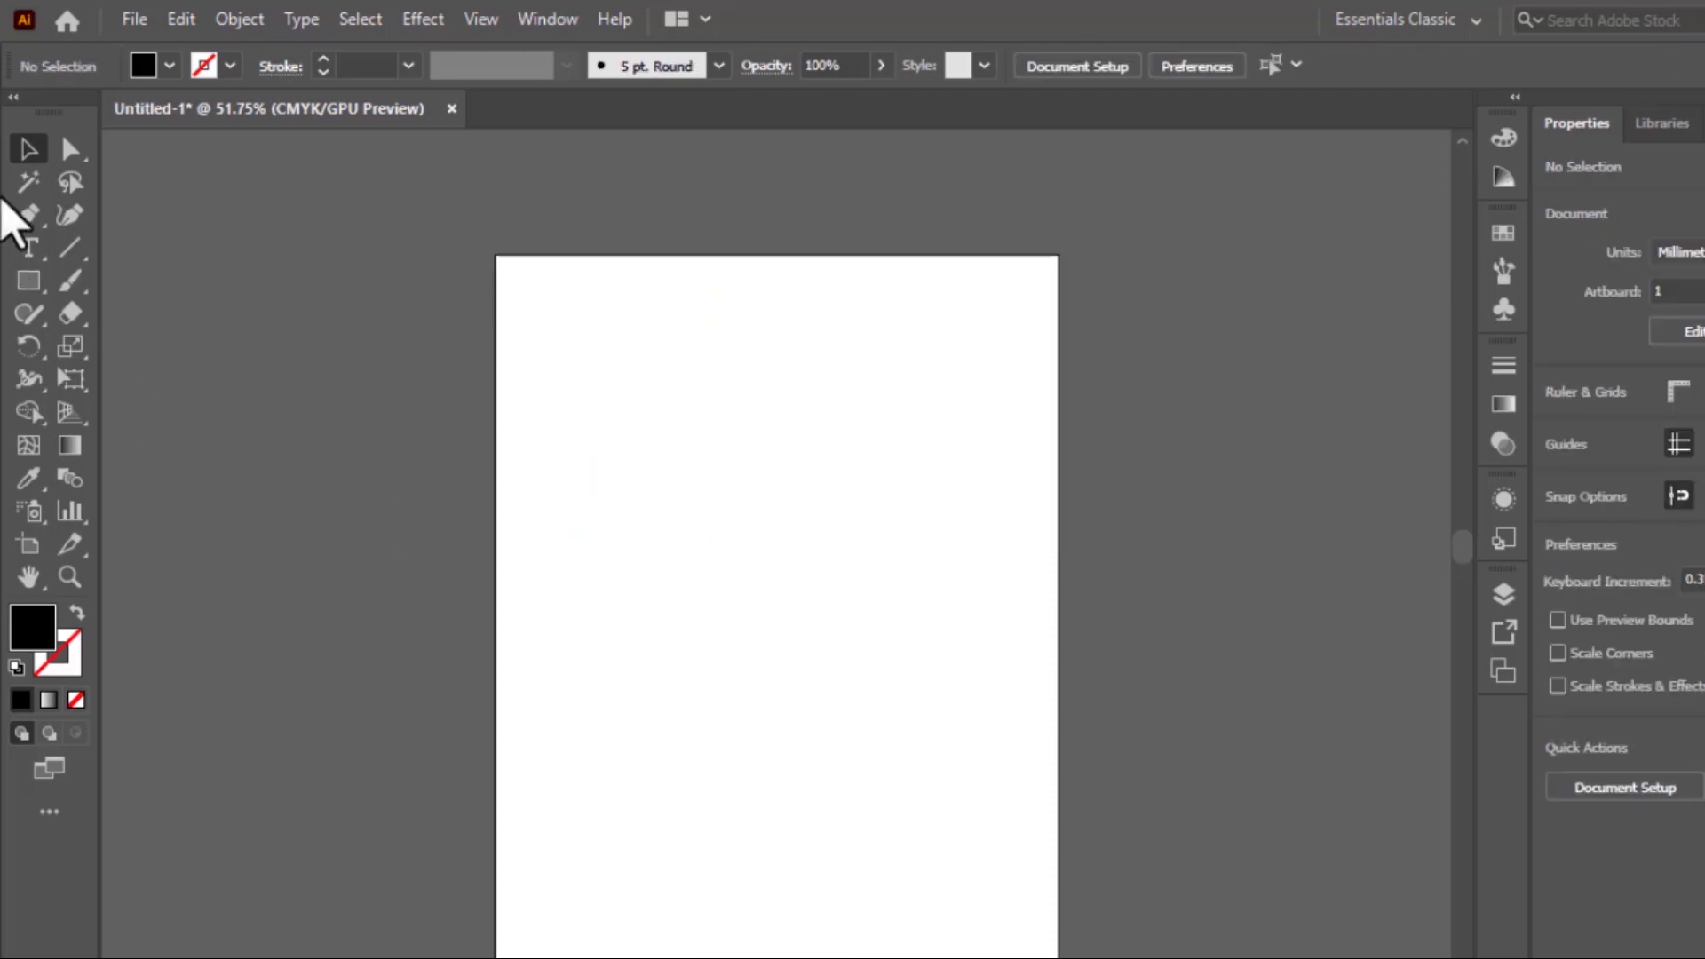
left_click_drag(26, 293, 155, 347)
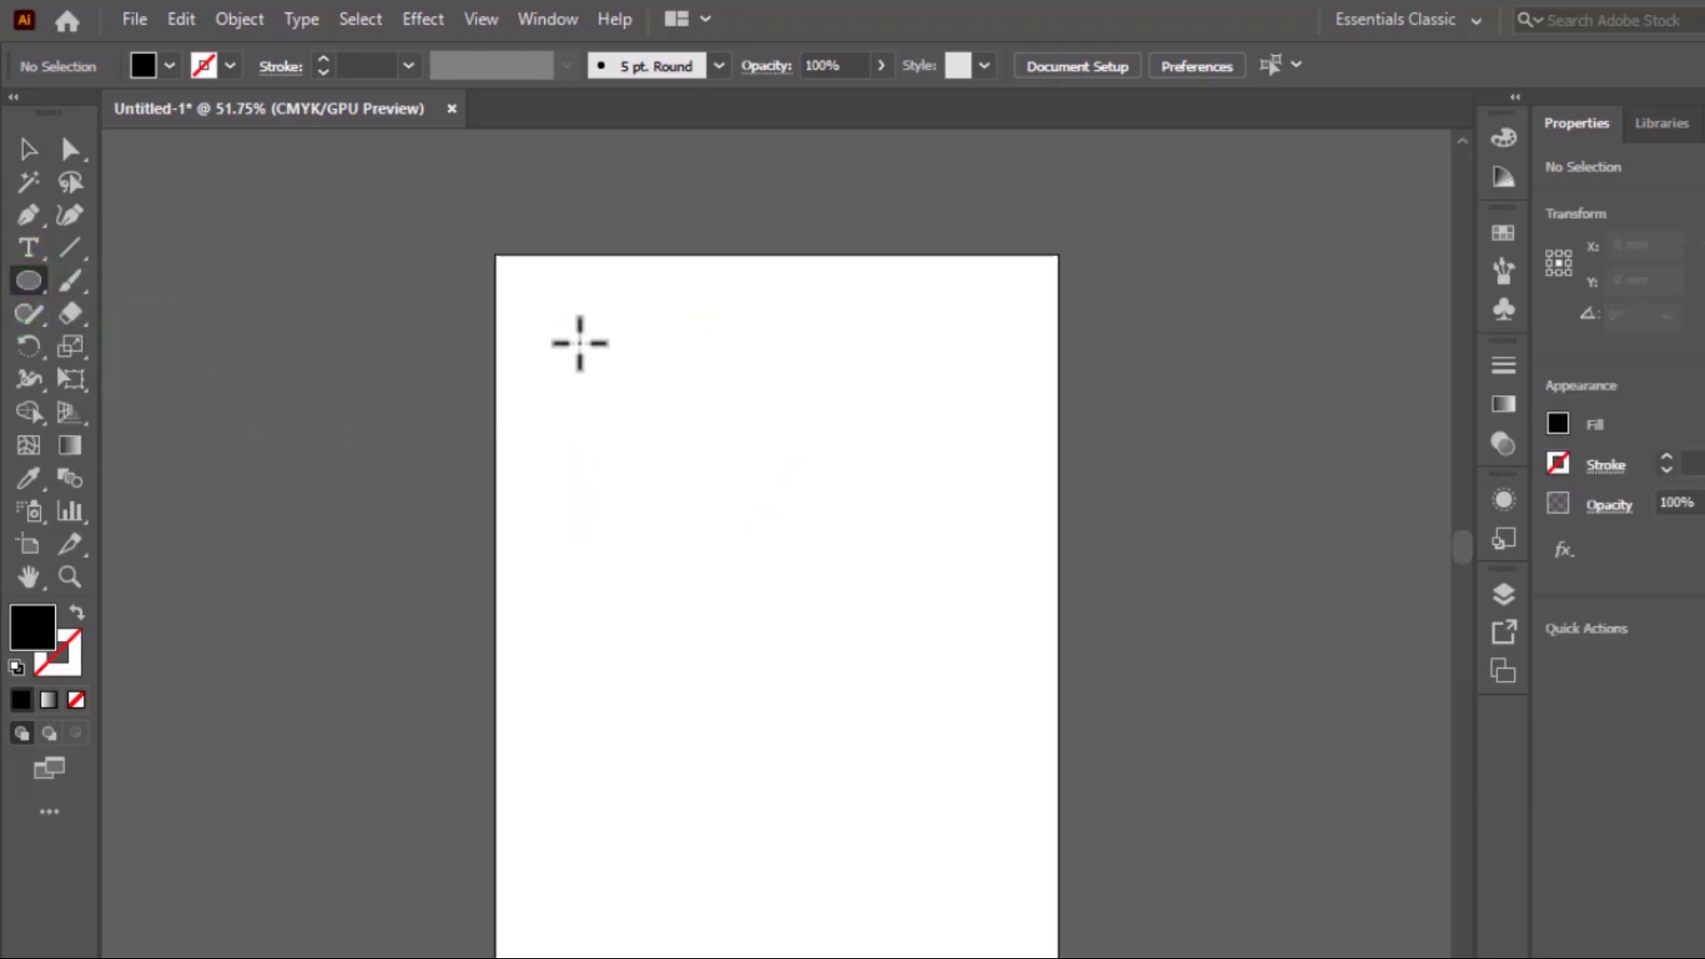
left_click_drag(574, 342, 795, 525)
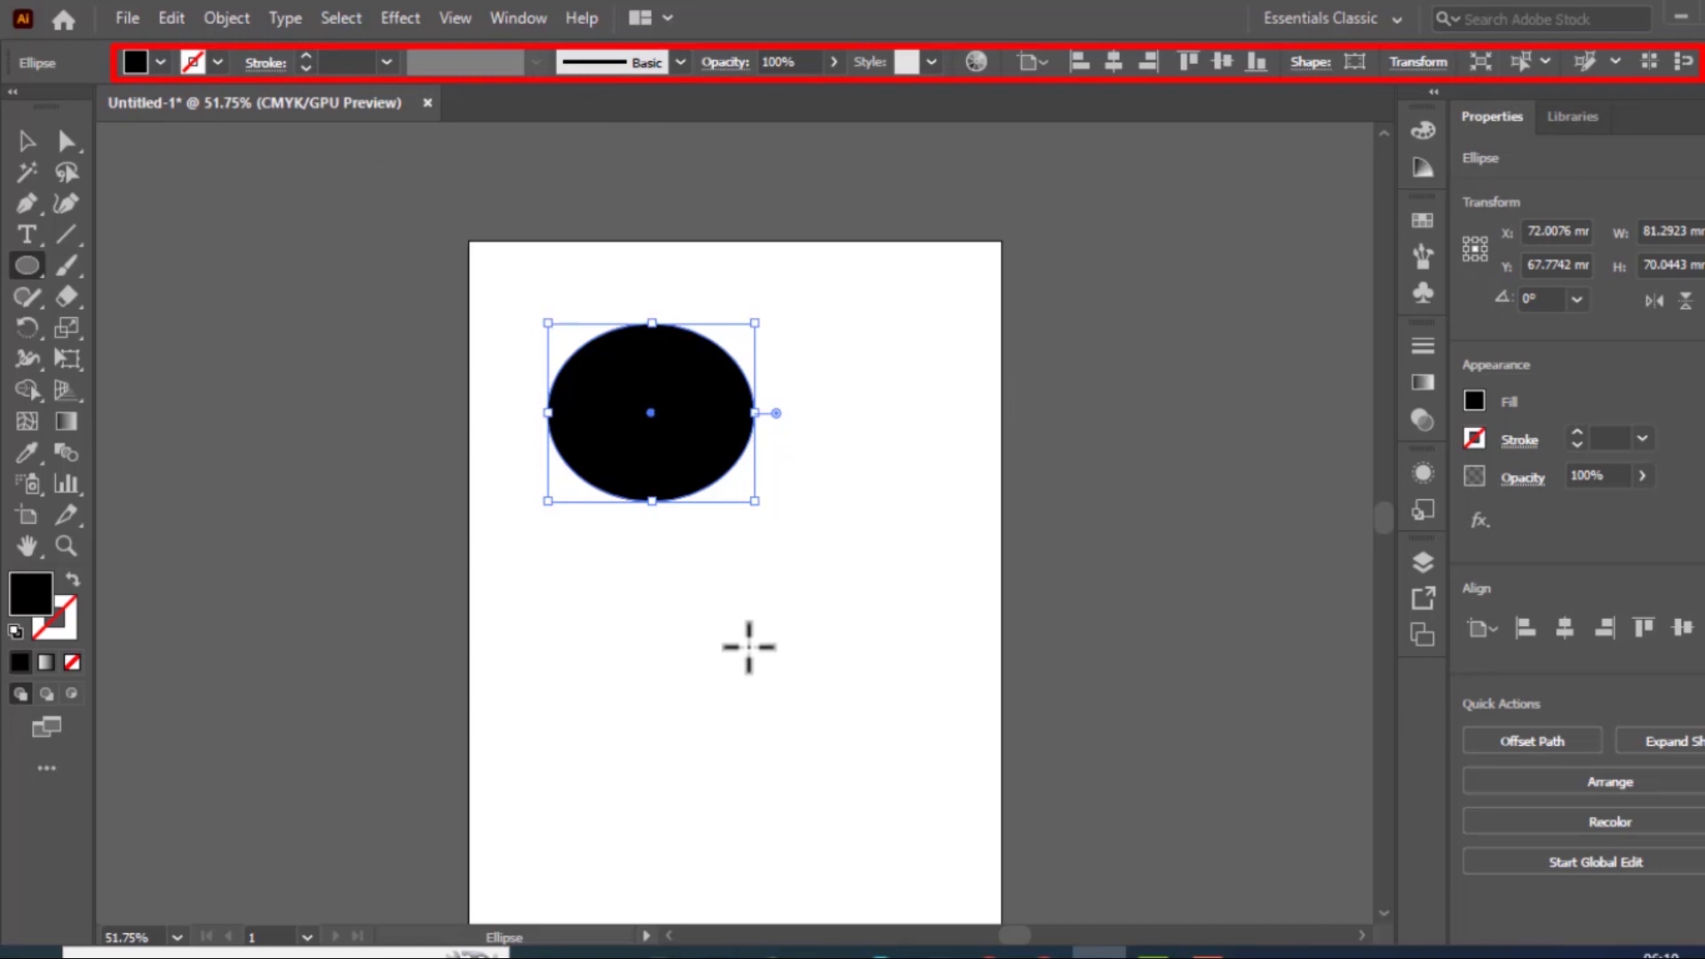
mouse_move(608, 620)
left_mouse_down()
mouse_move(807, 772)
mouse_move(860, 590)
mouse_move(936, 742)
mouse_move(913, 748)
mouse_move(758, 640)
mouse_move(868, 681)
mouse_move(762, 639)
mouse_move(815, 648)
left_mouse_up()
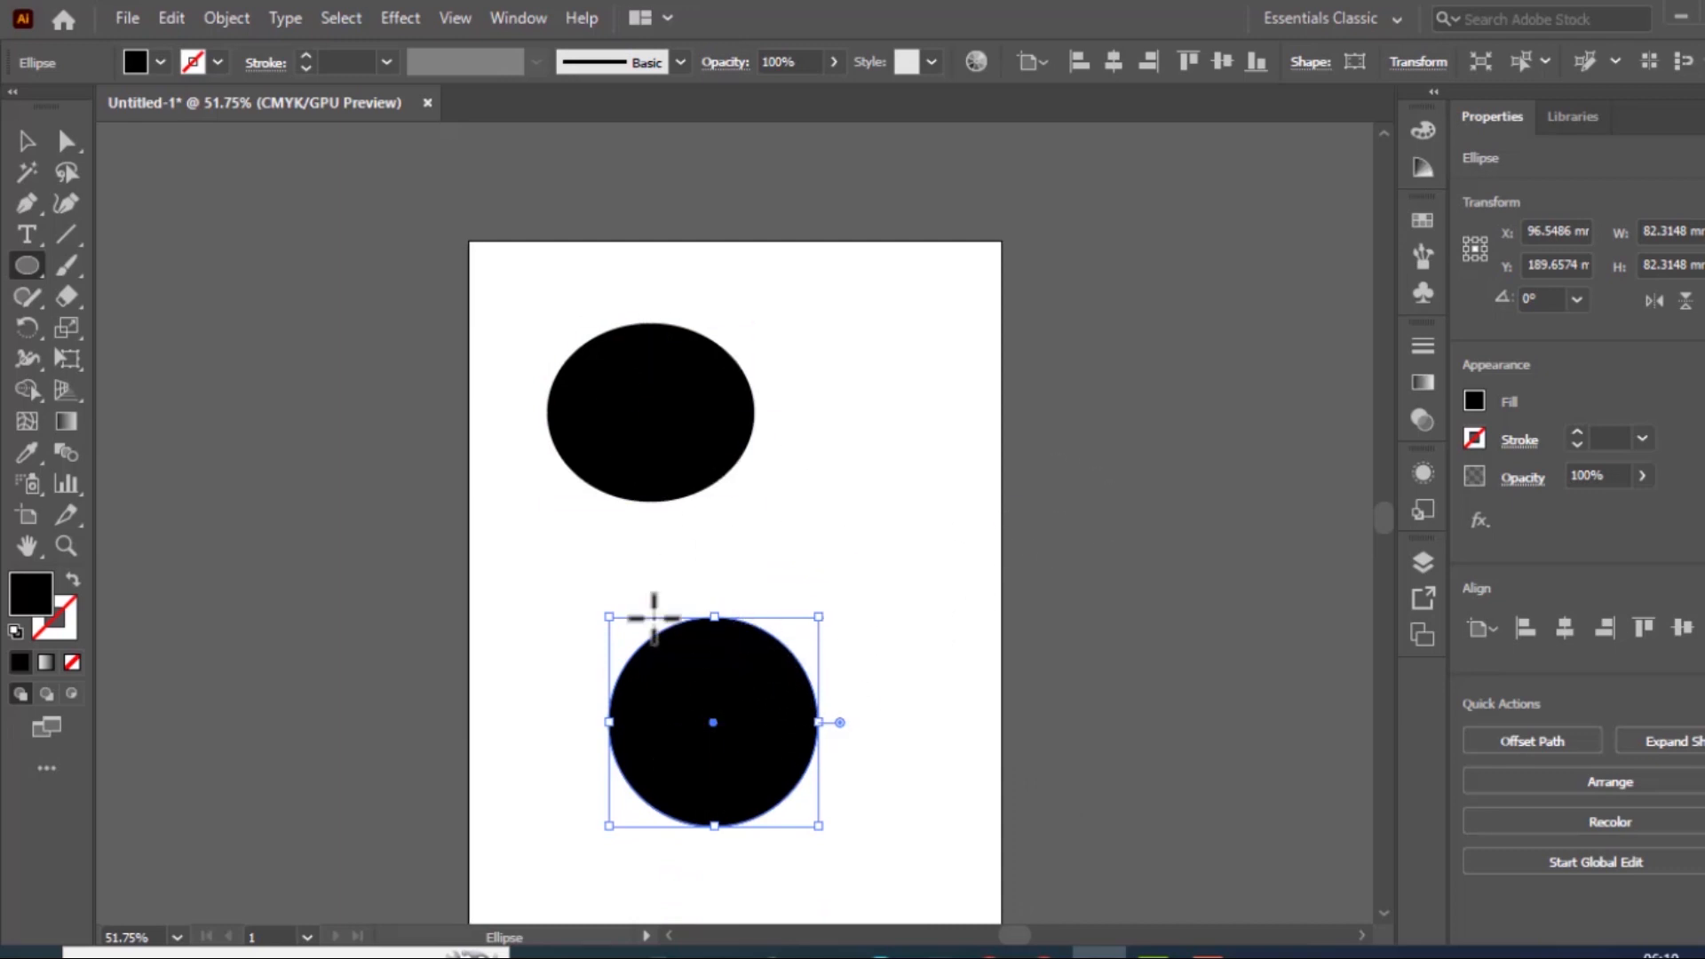
Show the full CMYK colour options and move the circle up beside the ellipse, to about X 146 mm, Y 115 mm.
left_click(17, 138)
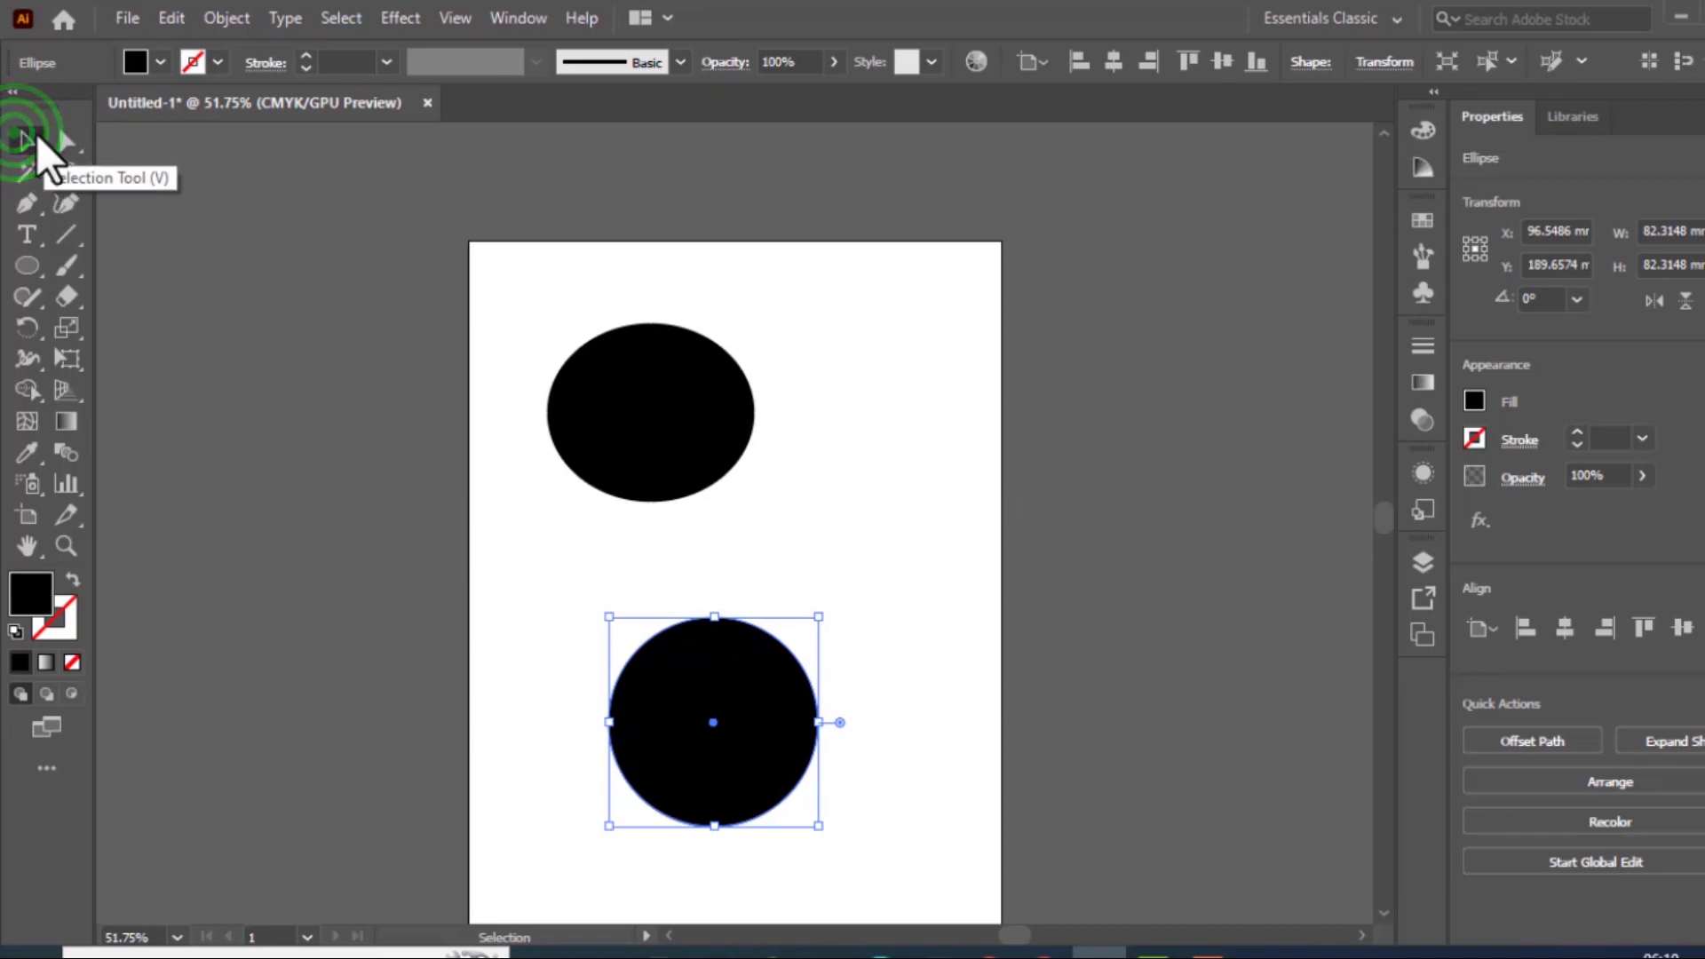
left_click(1423, 130)
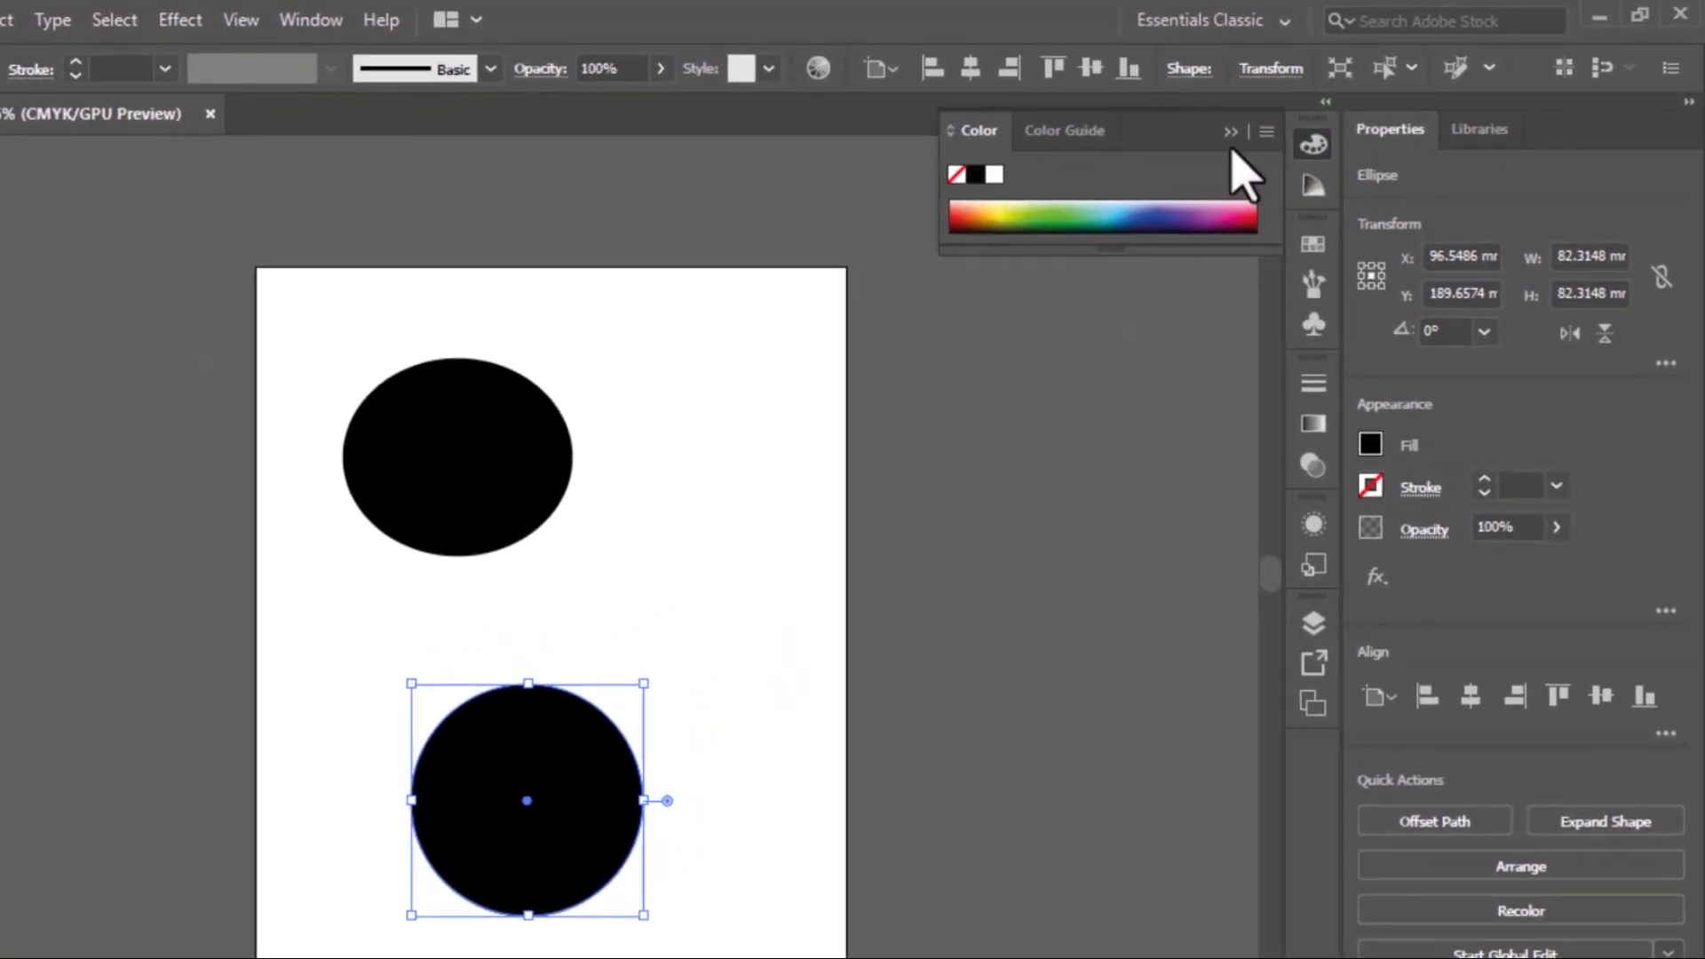
left_click(1265, 135)
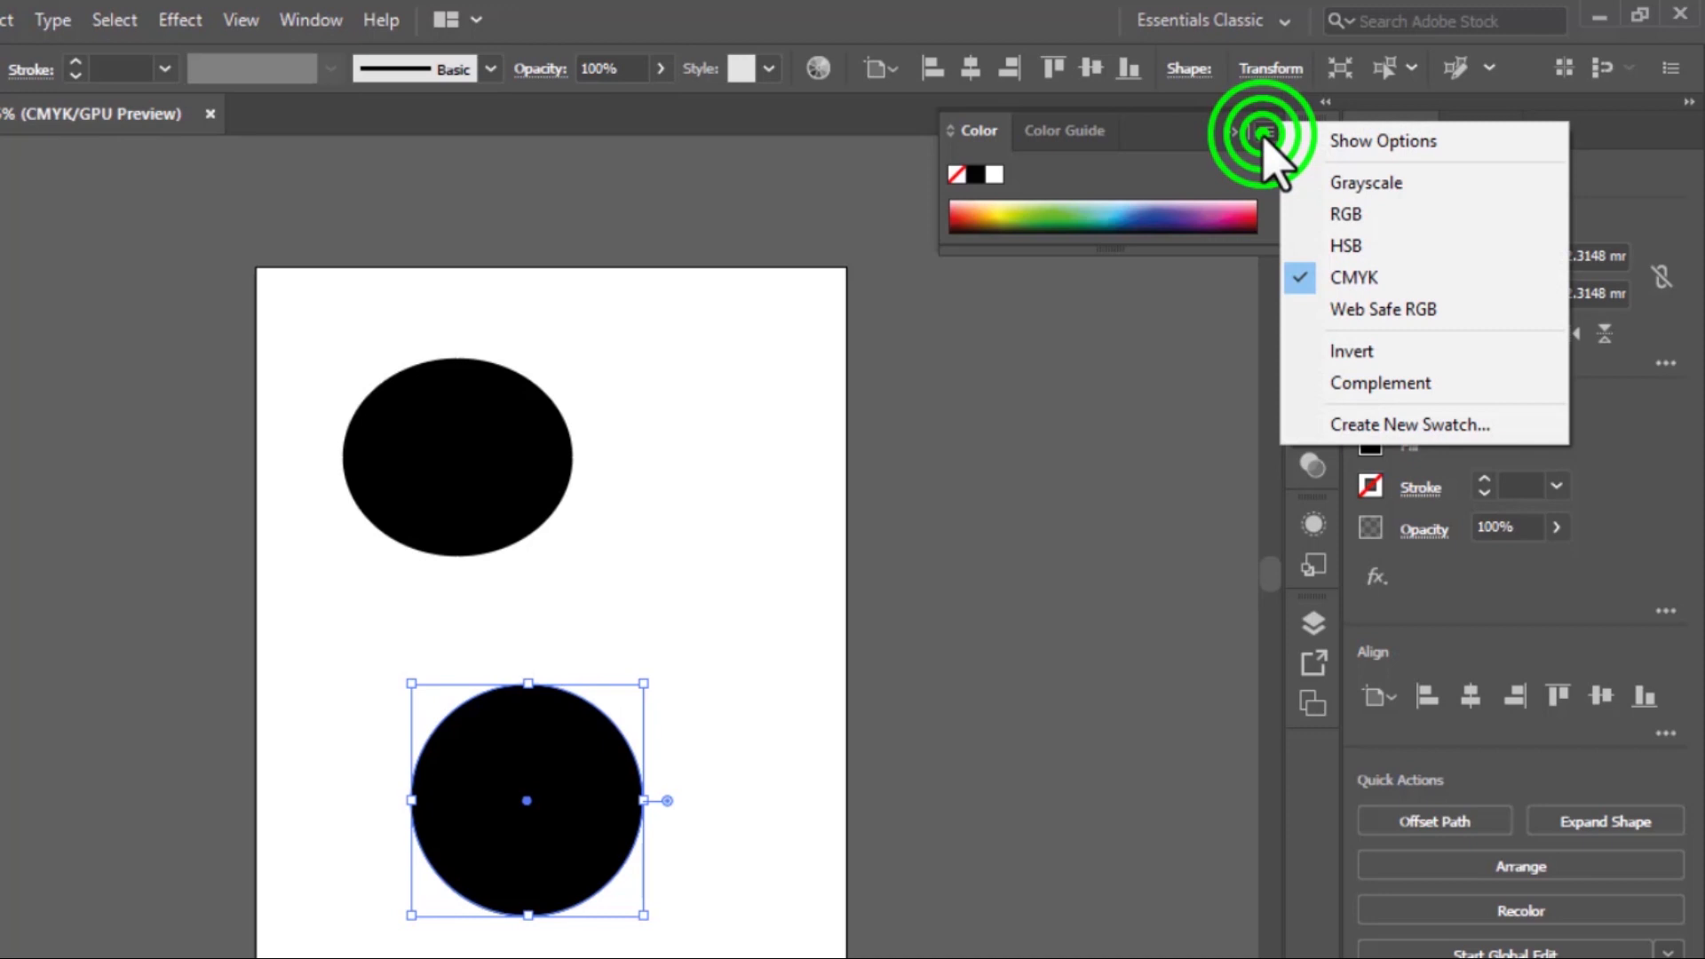
left_click(1362, 135)
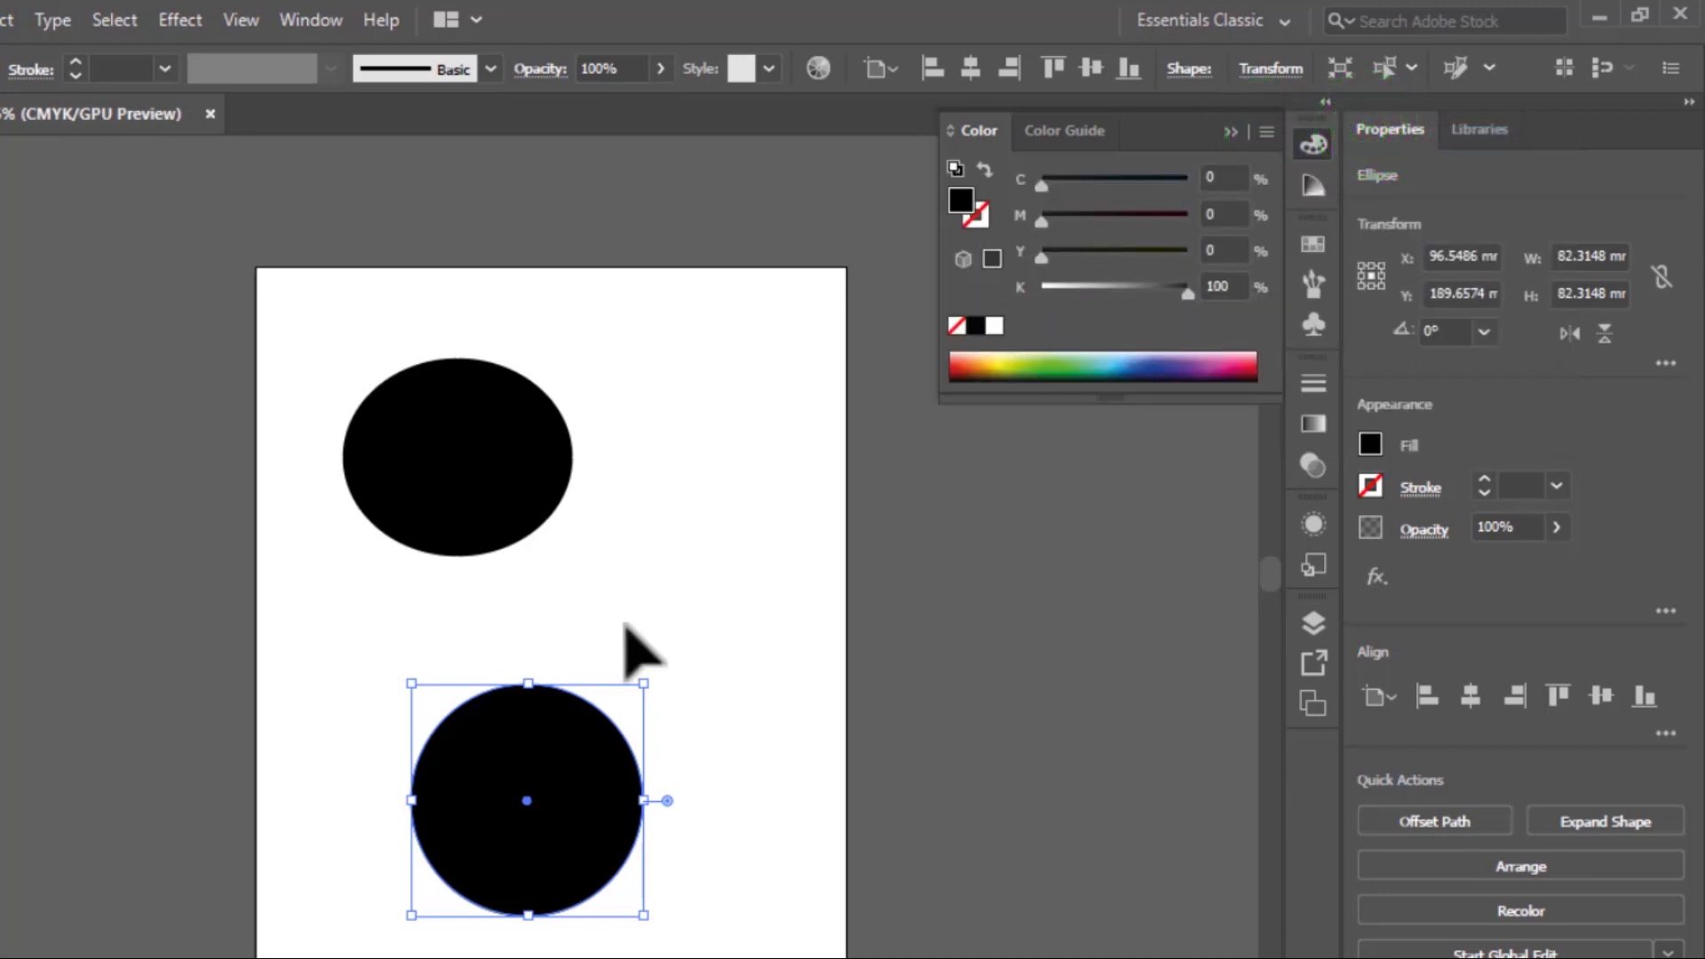
left_click_drag(575, 780, 717, 570)
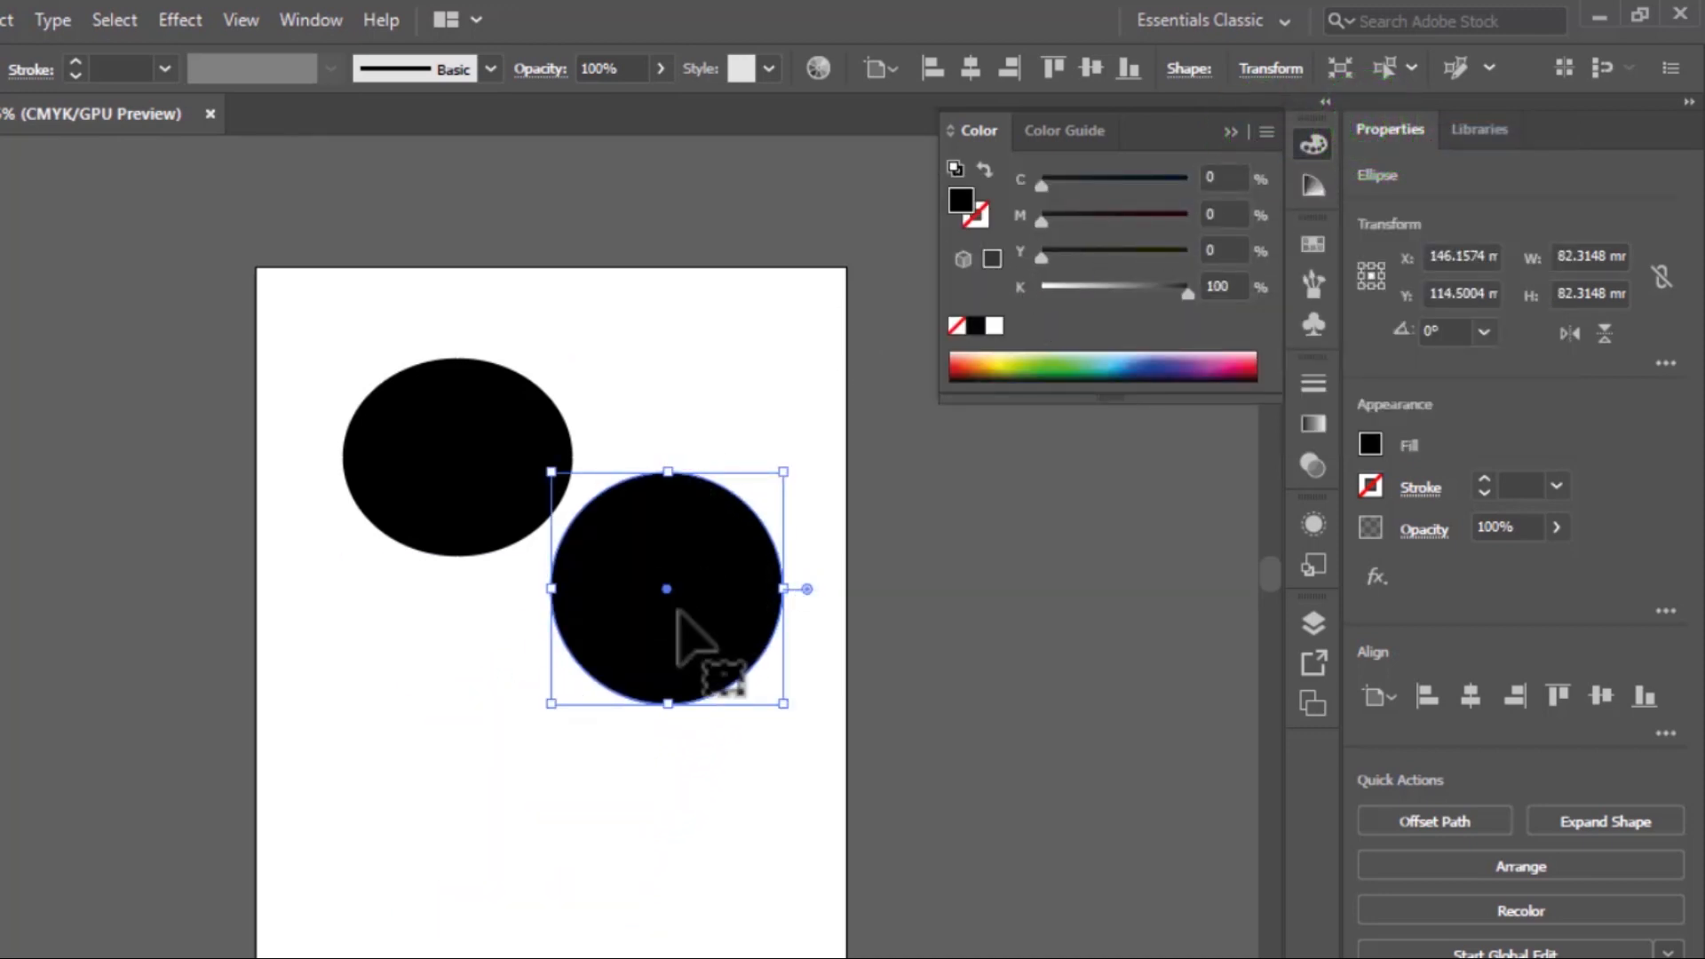
Give the black circle a blue stroke (C 88.84, M 73.25, Y 0, K 0) from the colour spectrum and deselect it.
left_click(974, 217)
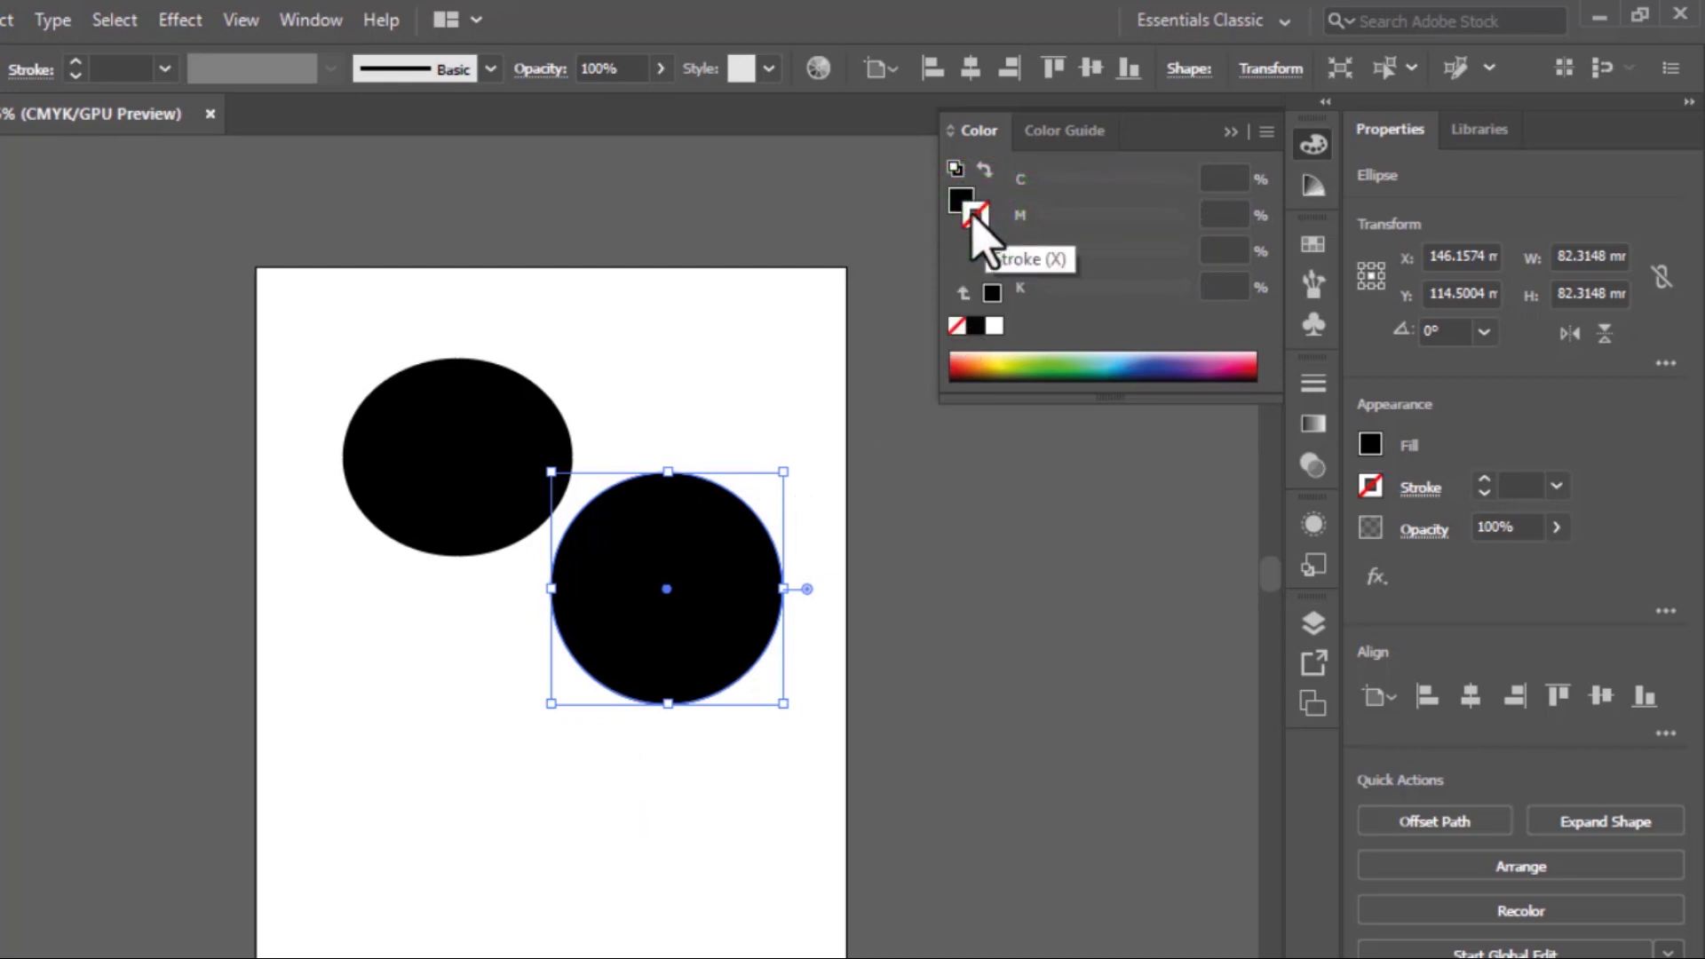
left_click(976, 221)
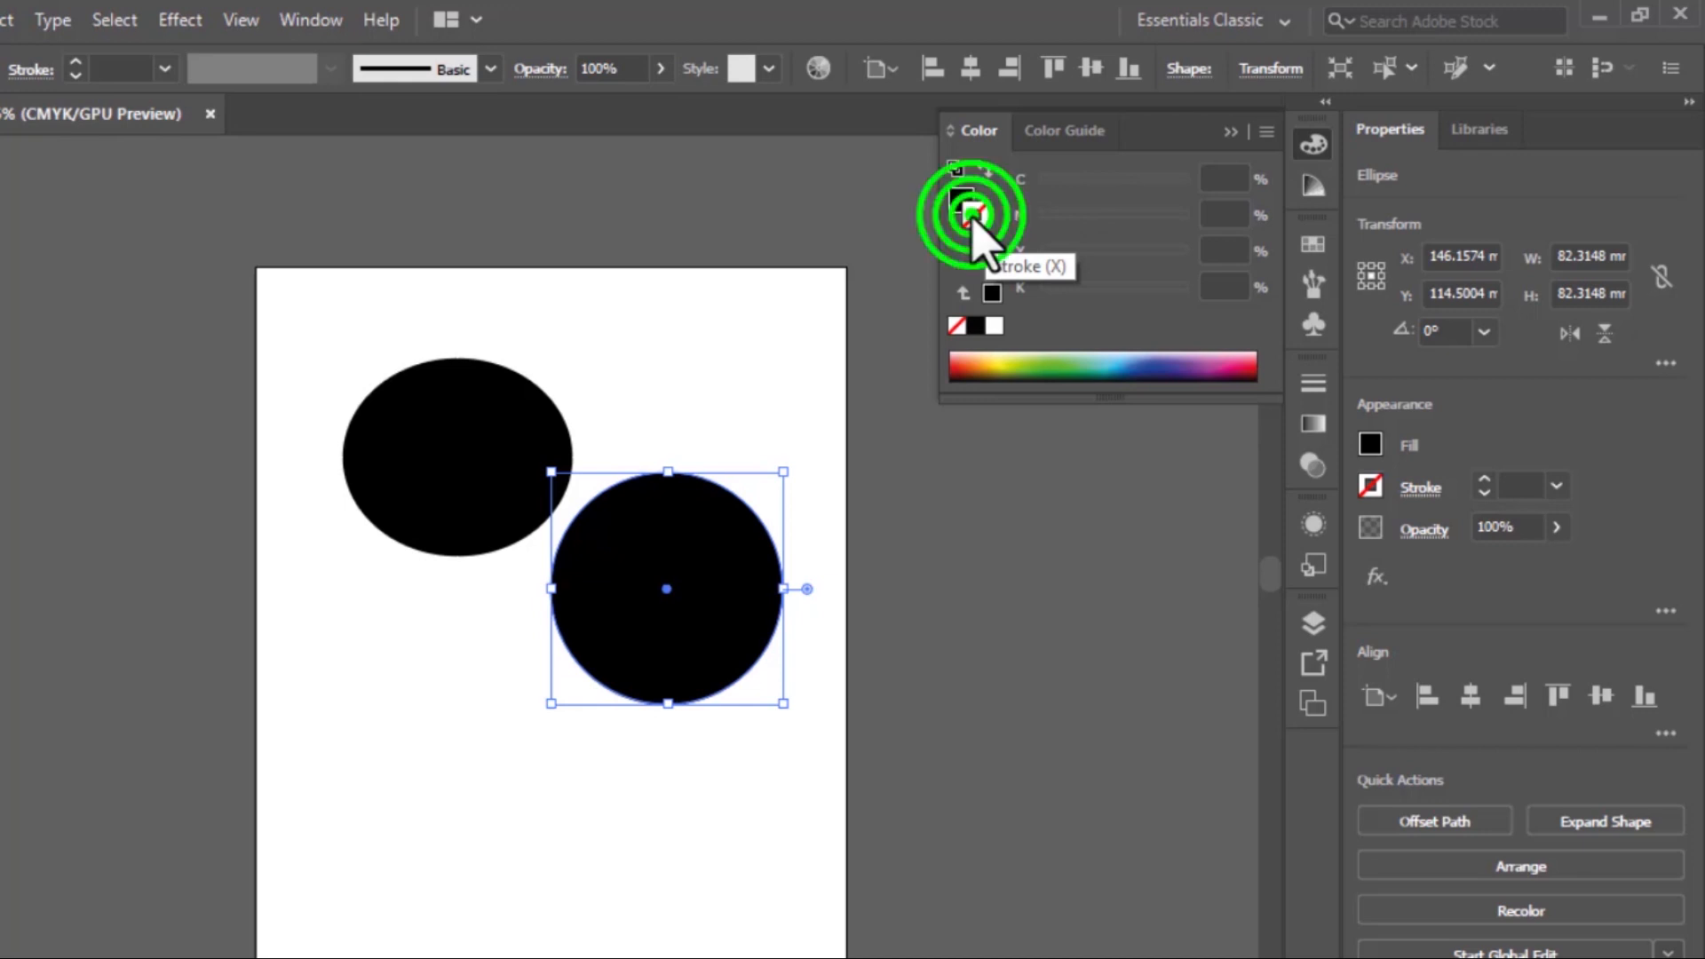
left_click(975, 218)
double_click(976, 220)
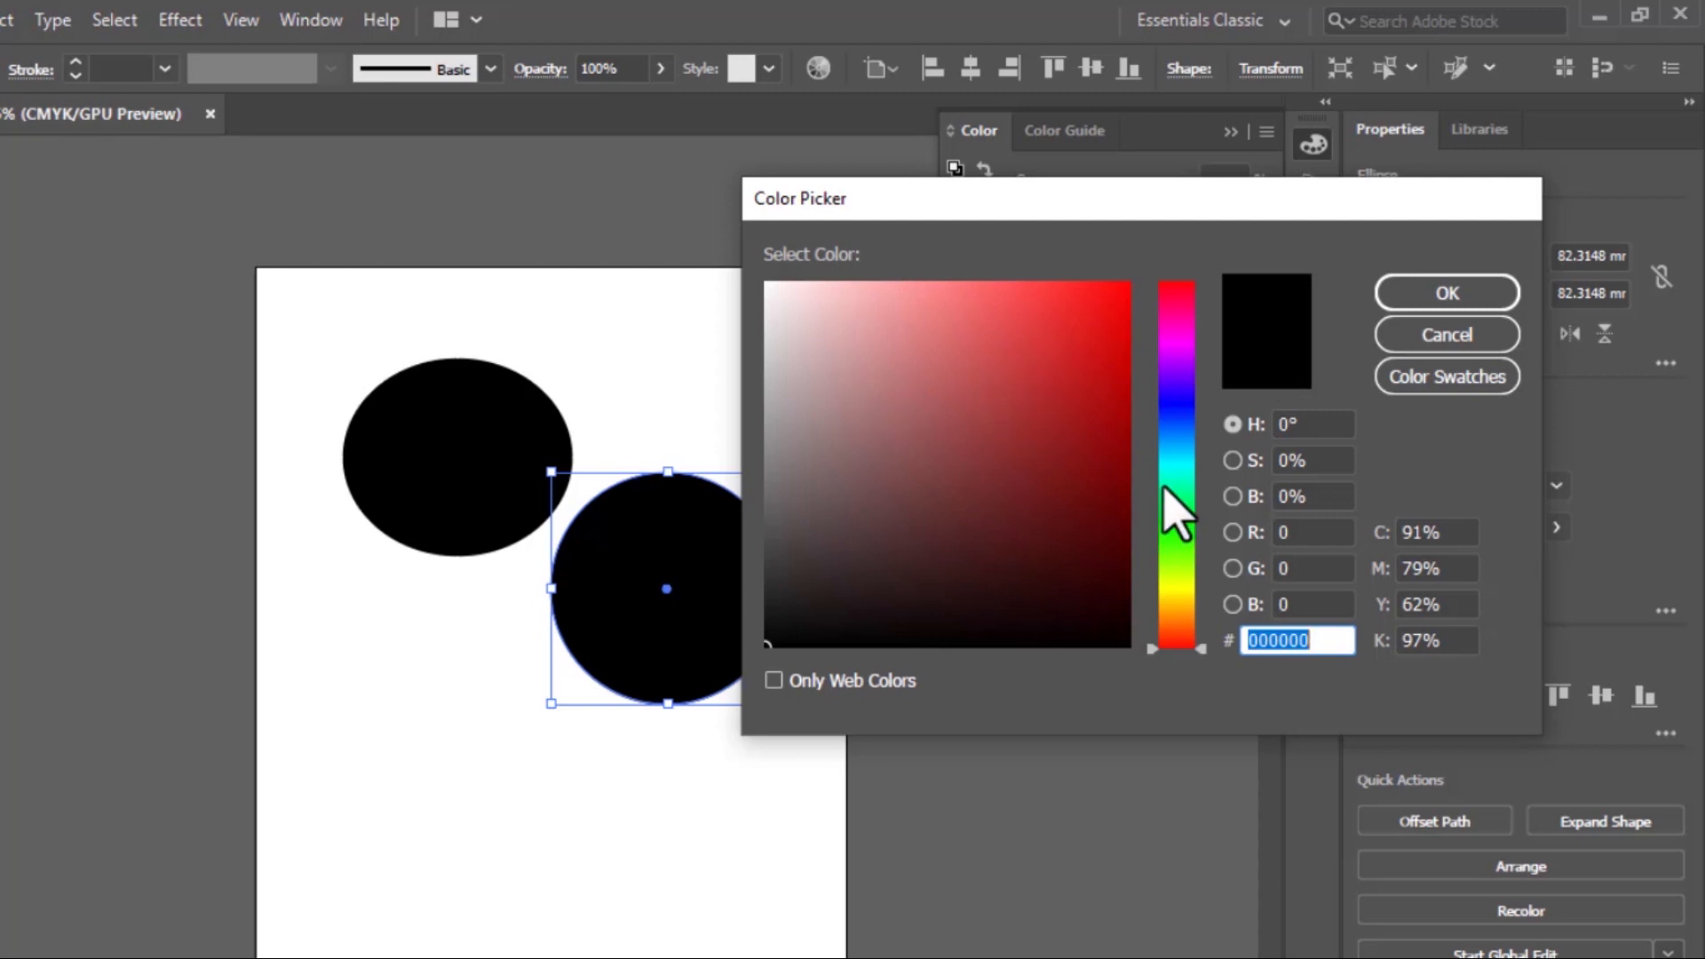
left_click(1166, 414)
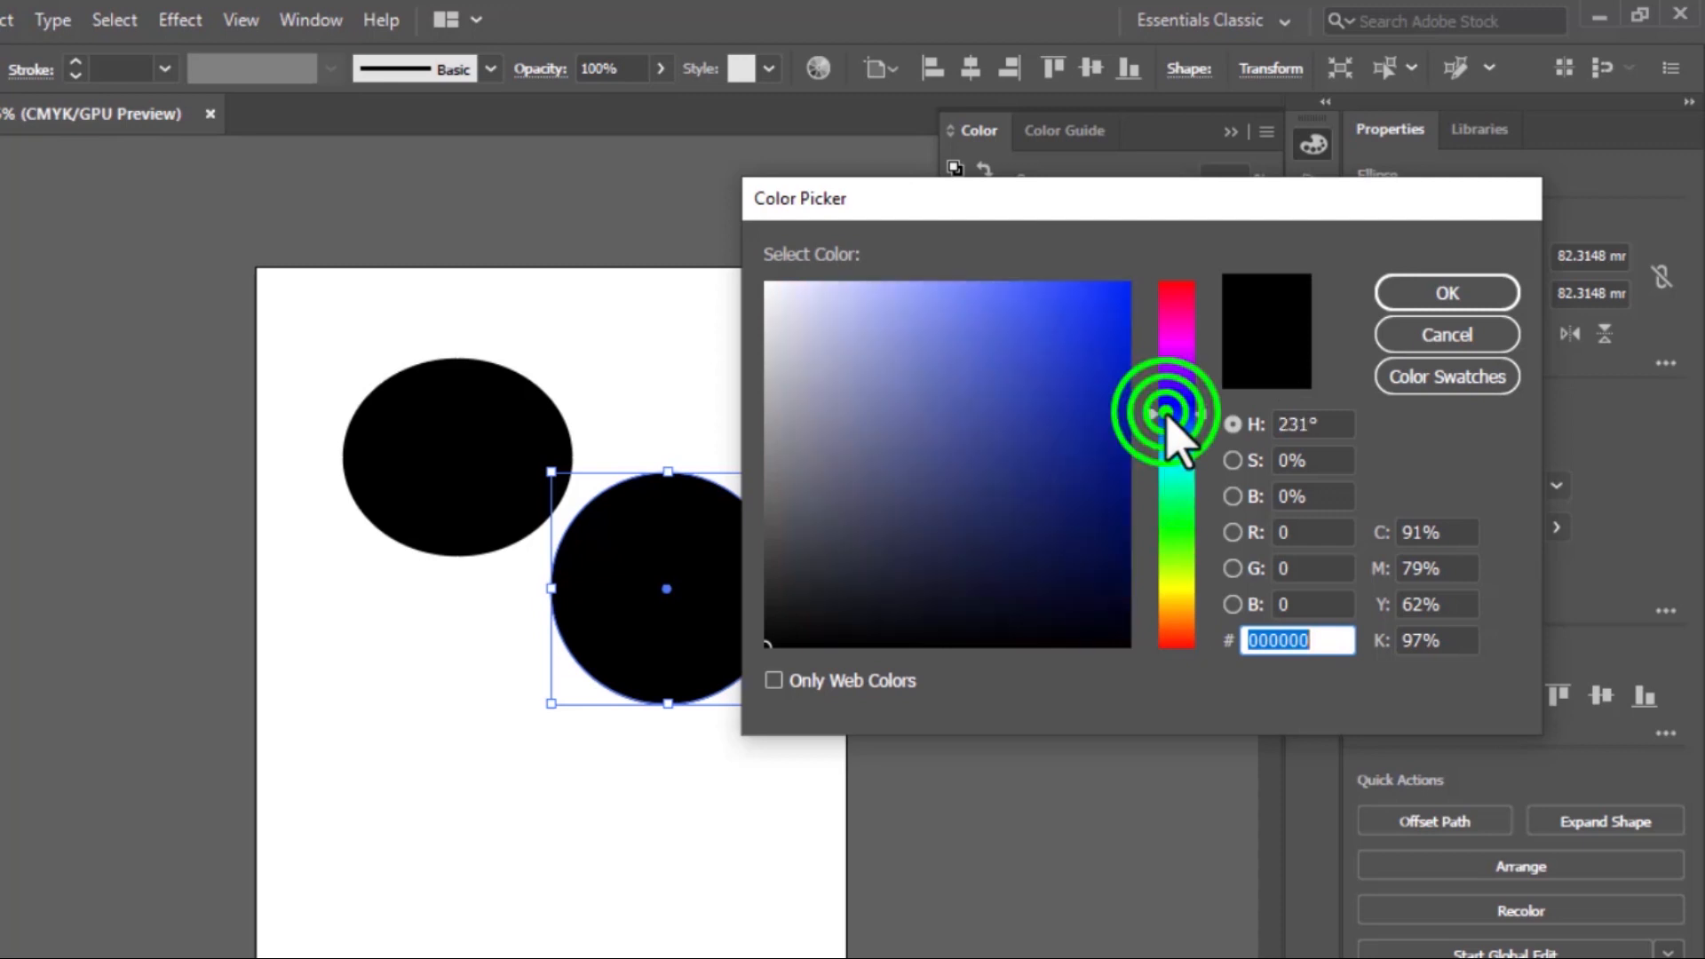
left_click(1421, 300)
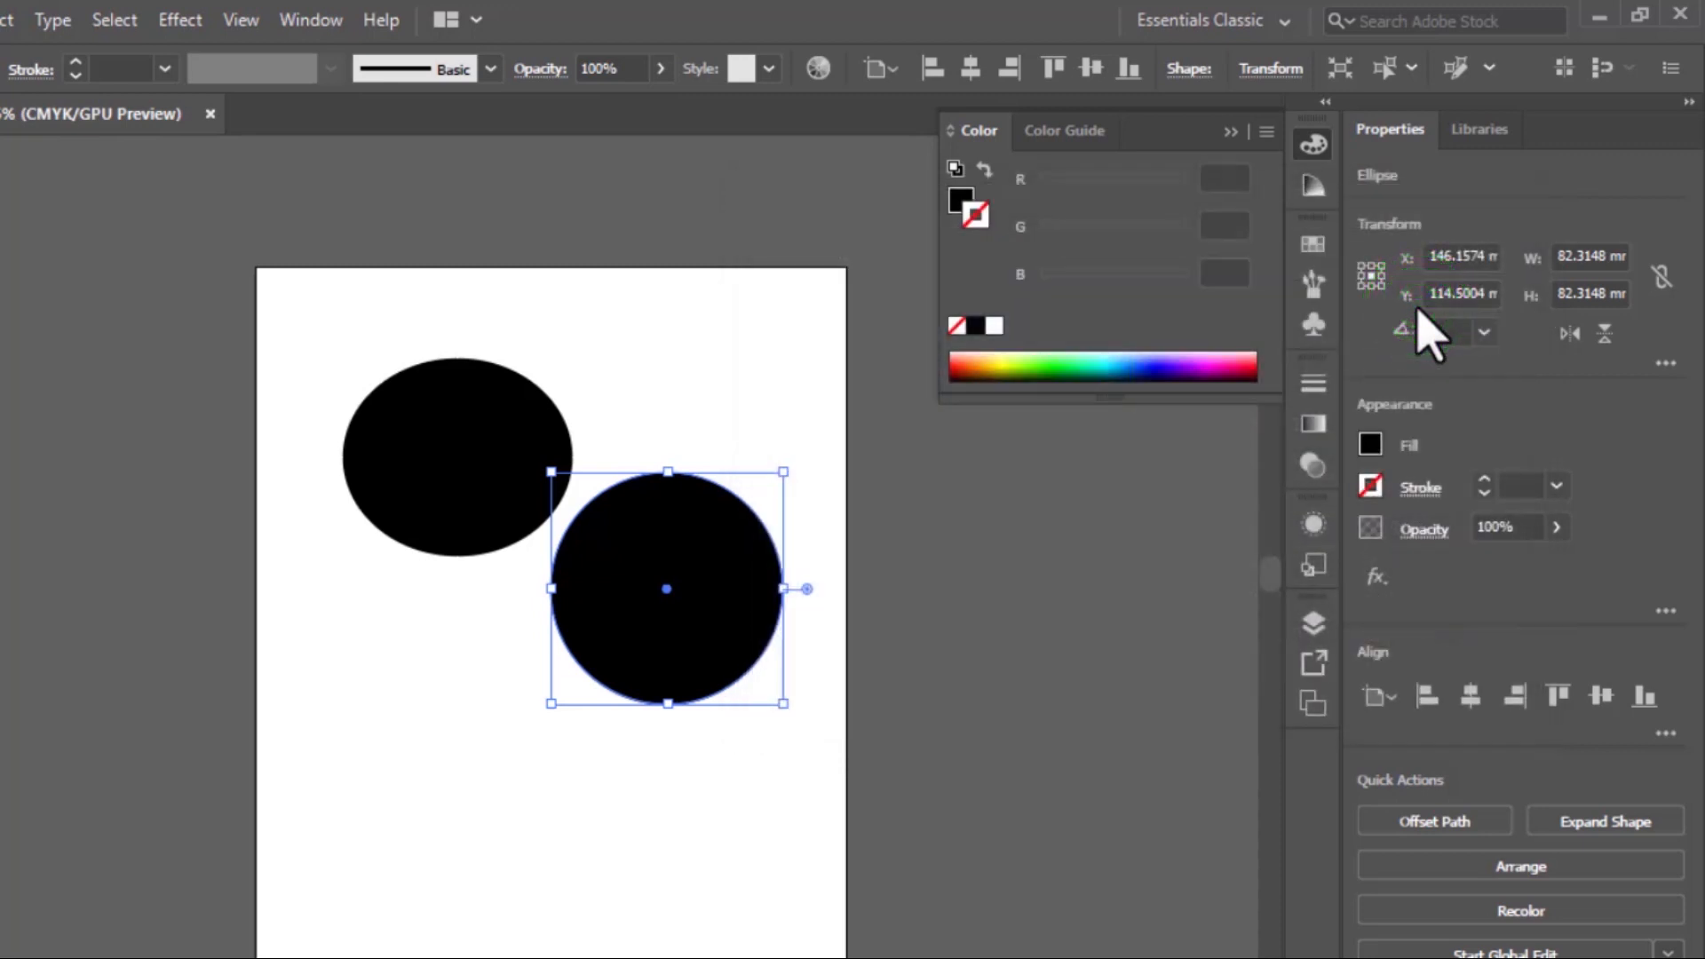
left_click(1155, 360)
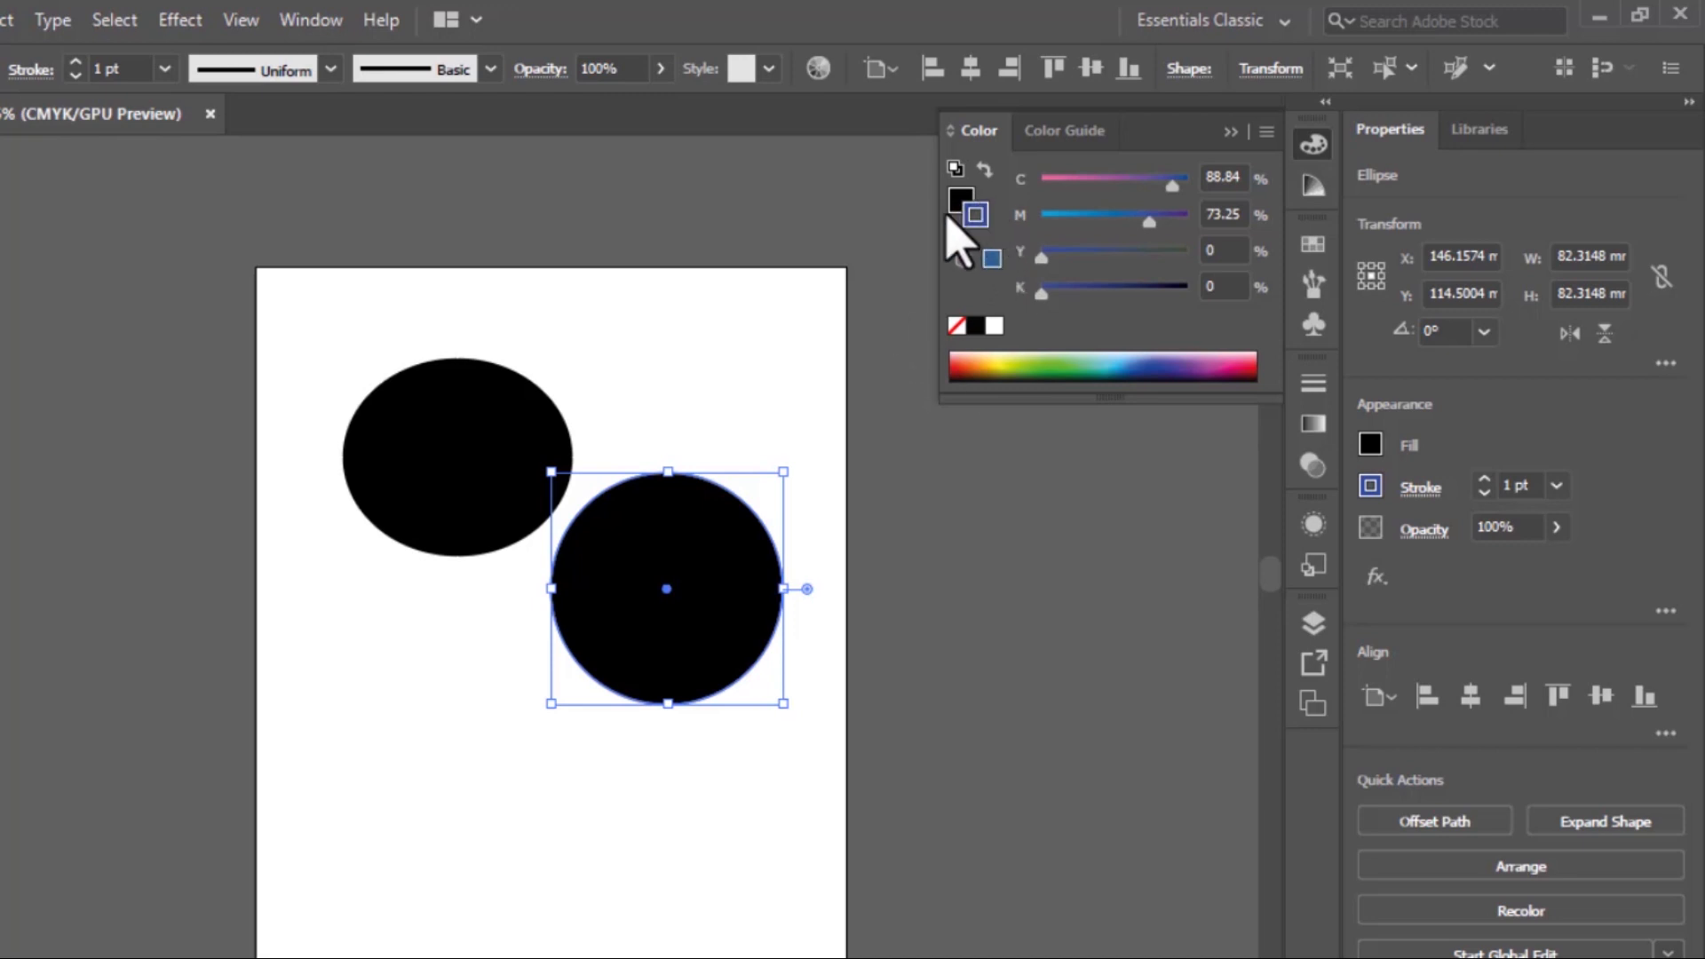
left_click(748, 396)
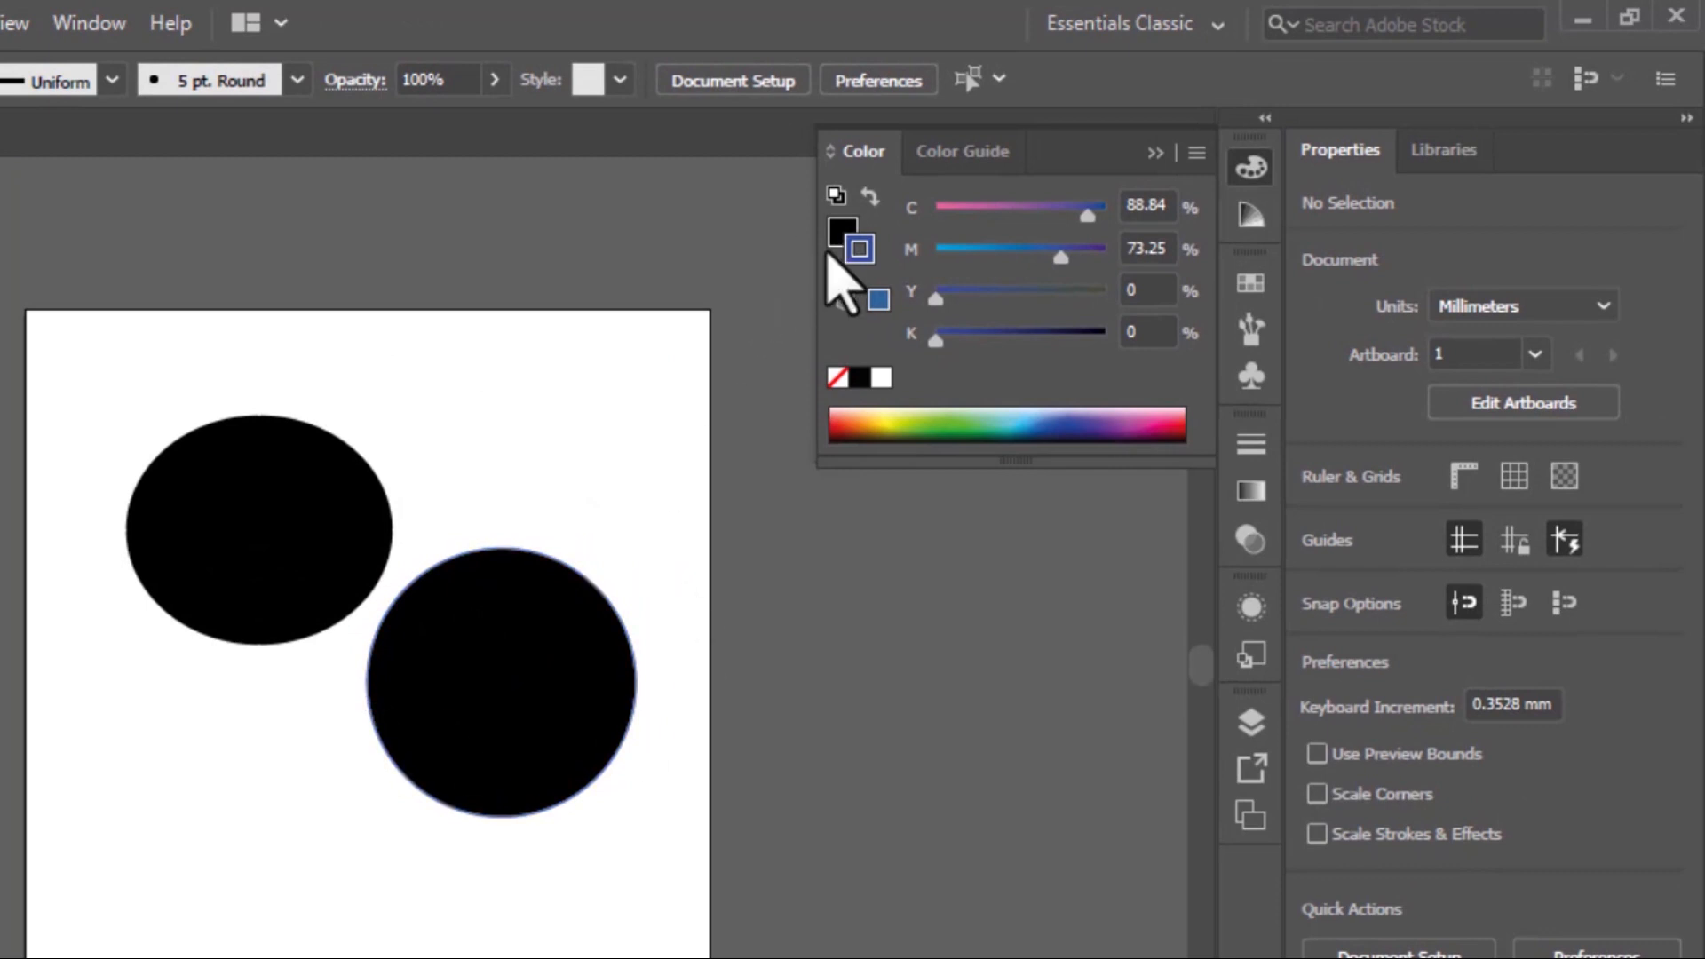
Fill the blue-stroked circle with light green (C 50.98, M 0, Y 100, K 0) and deselect it.
left_click(831, 233)
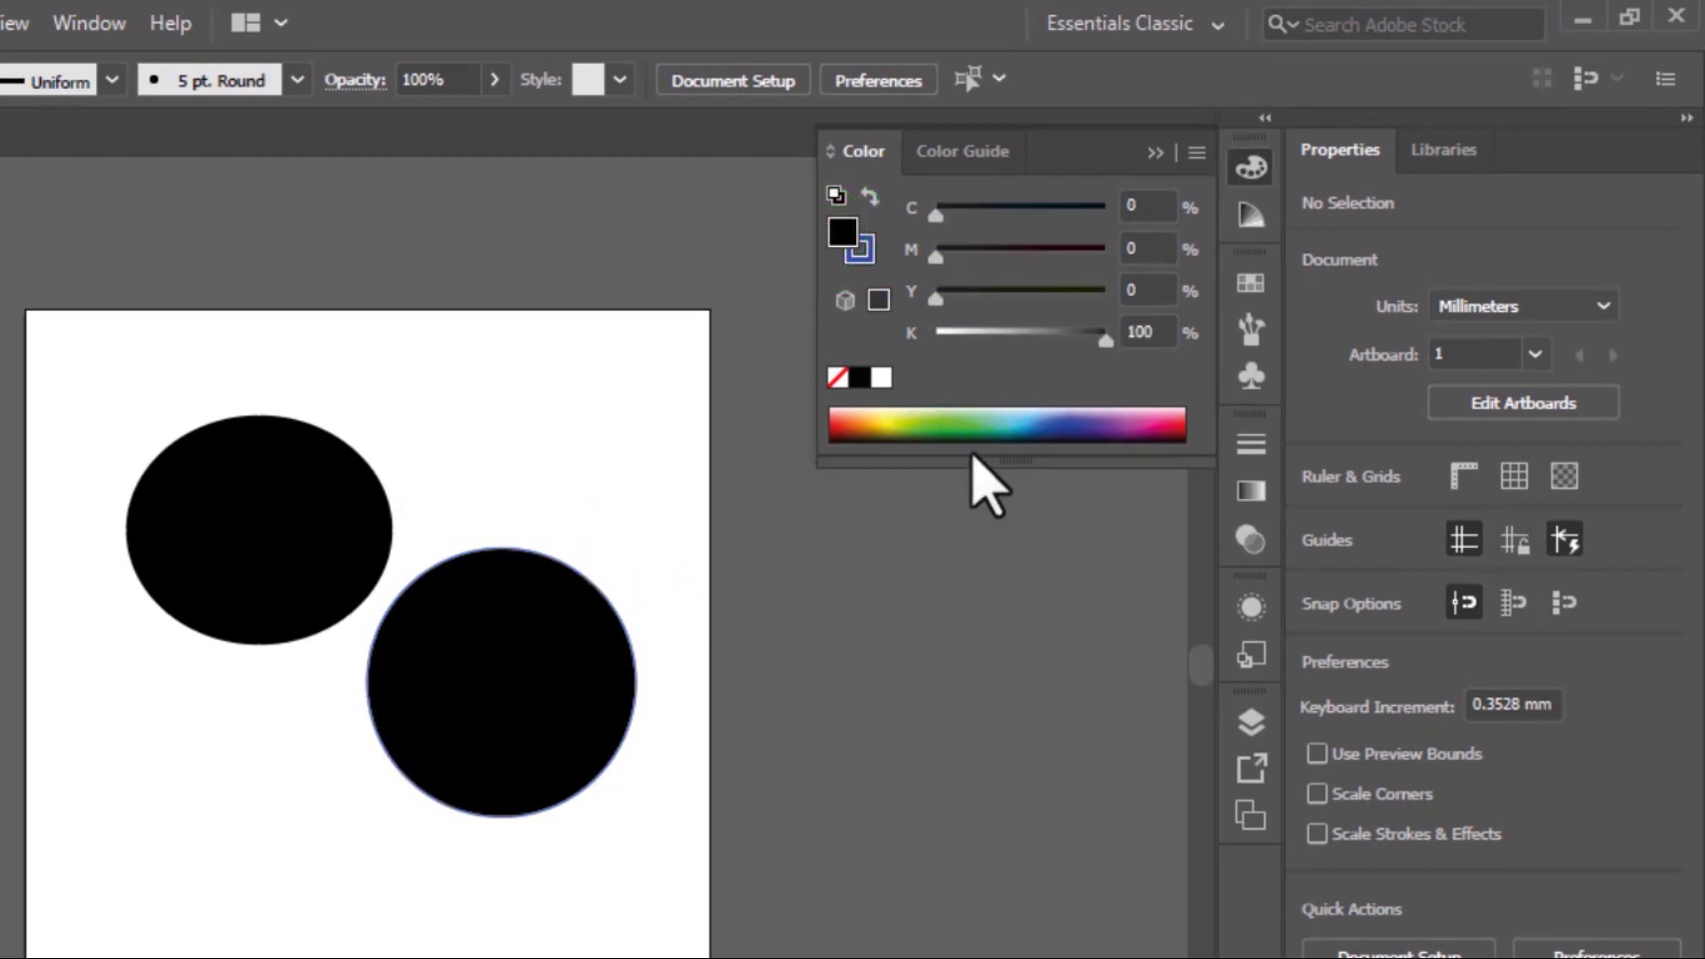
left_click(564, 670)
left_click(918, 417)
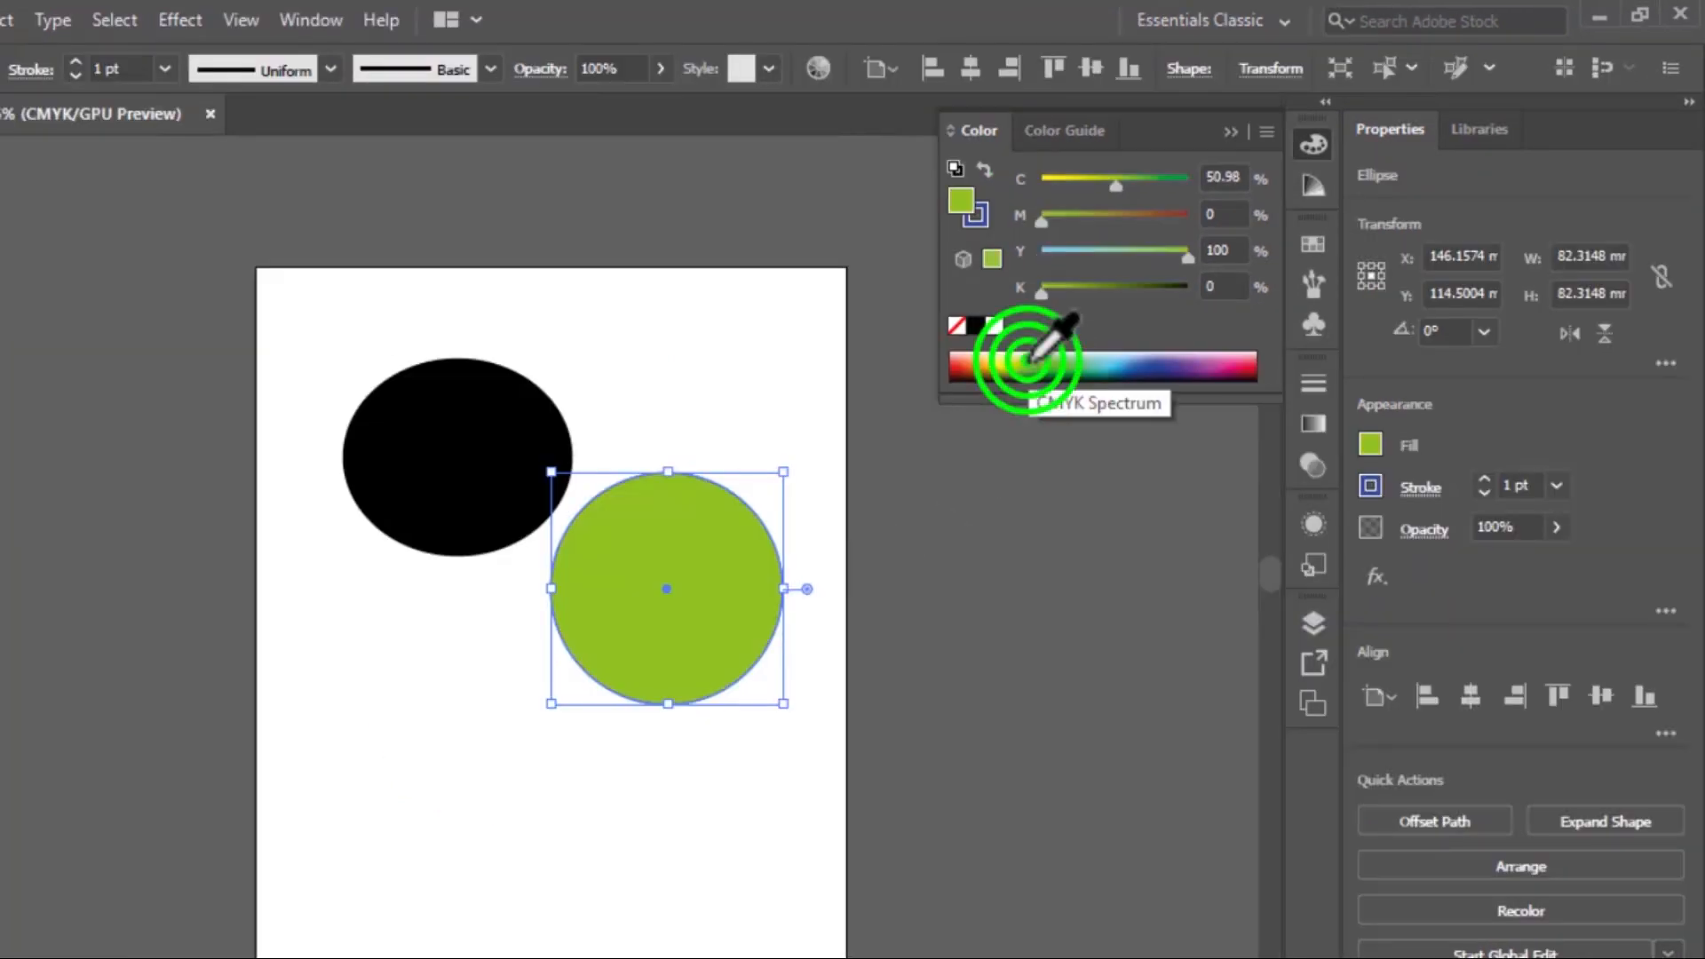
left_click(1148, 324)
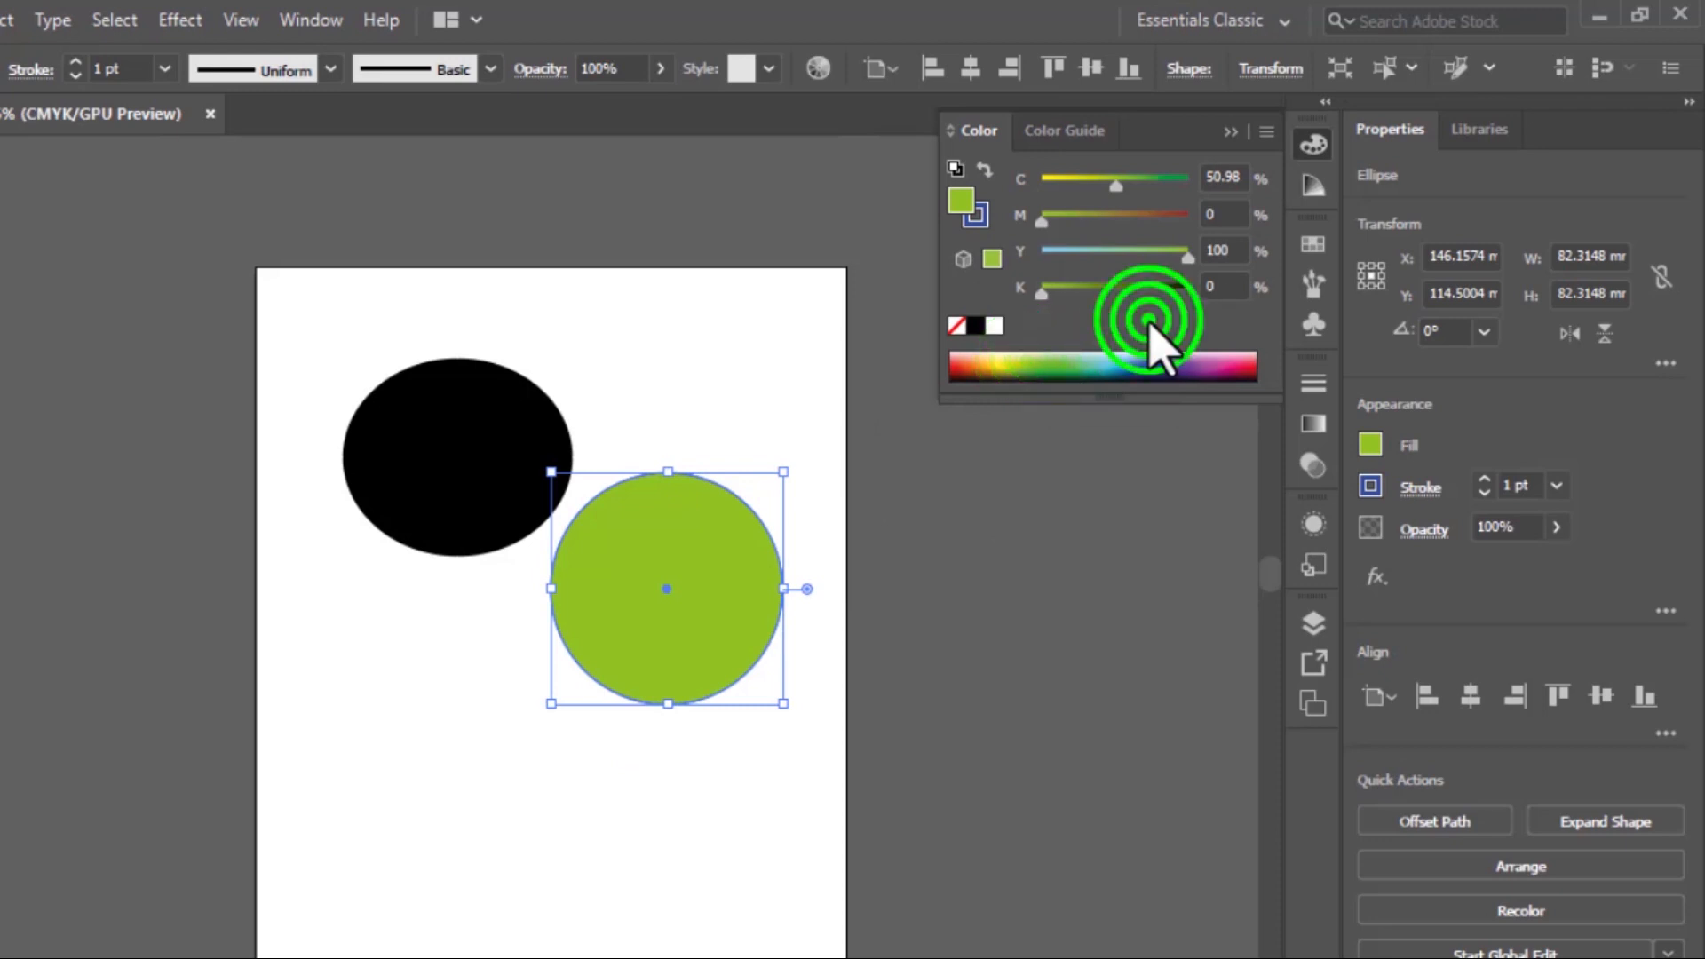
left_click(715, 373)
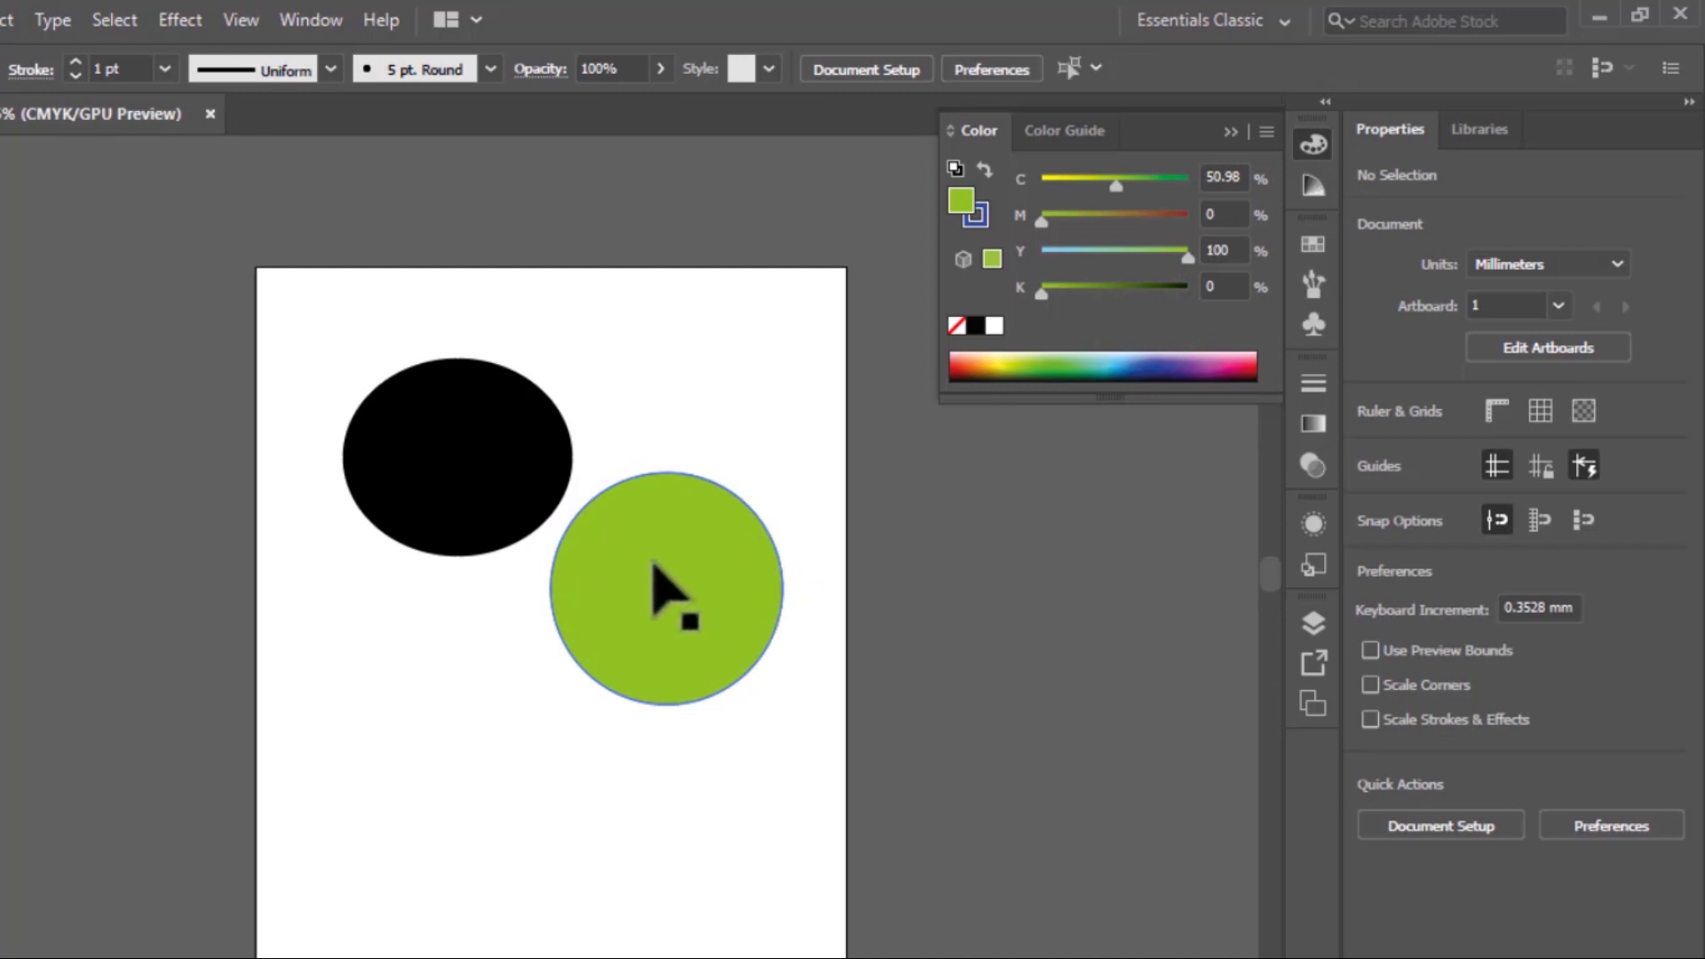
Give the black ellipse a red E51313 stroke and replace it with the suggested in-gamut red (C 11.7, M 100, Y 100, K 4).
left_click(530, 429)
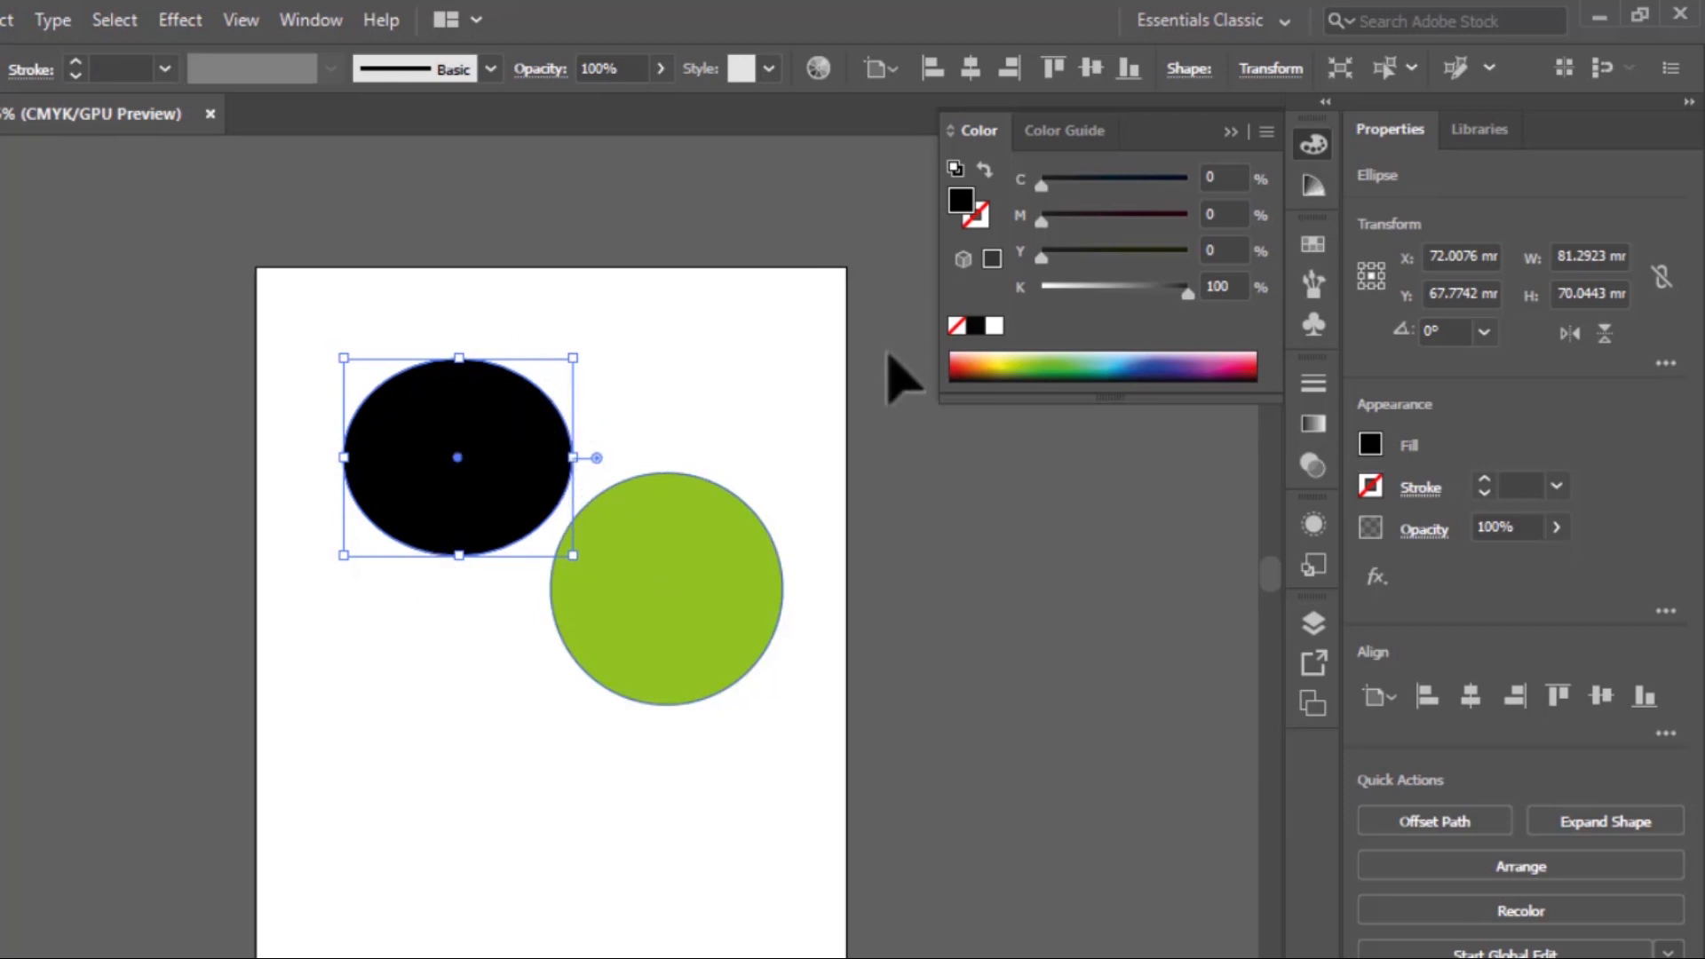
double_click(972, 223)
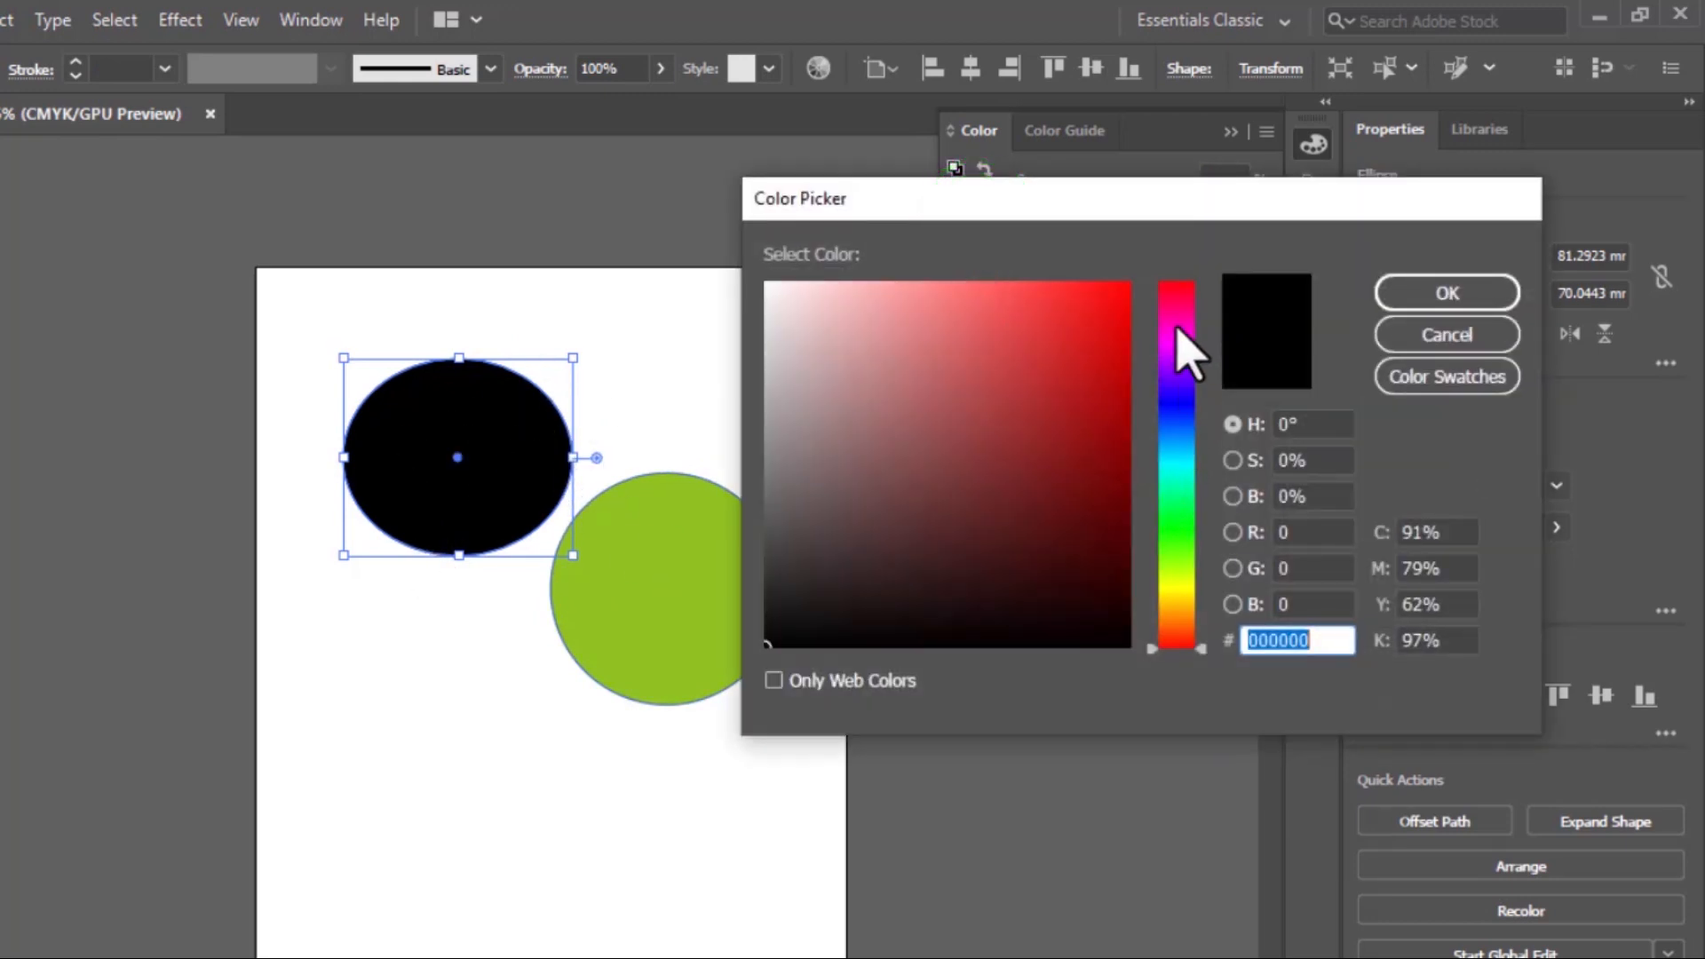
left_click(1101, 317)
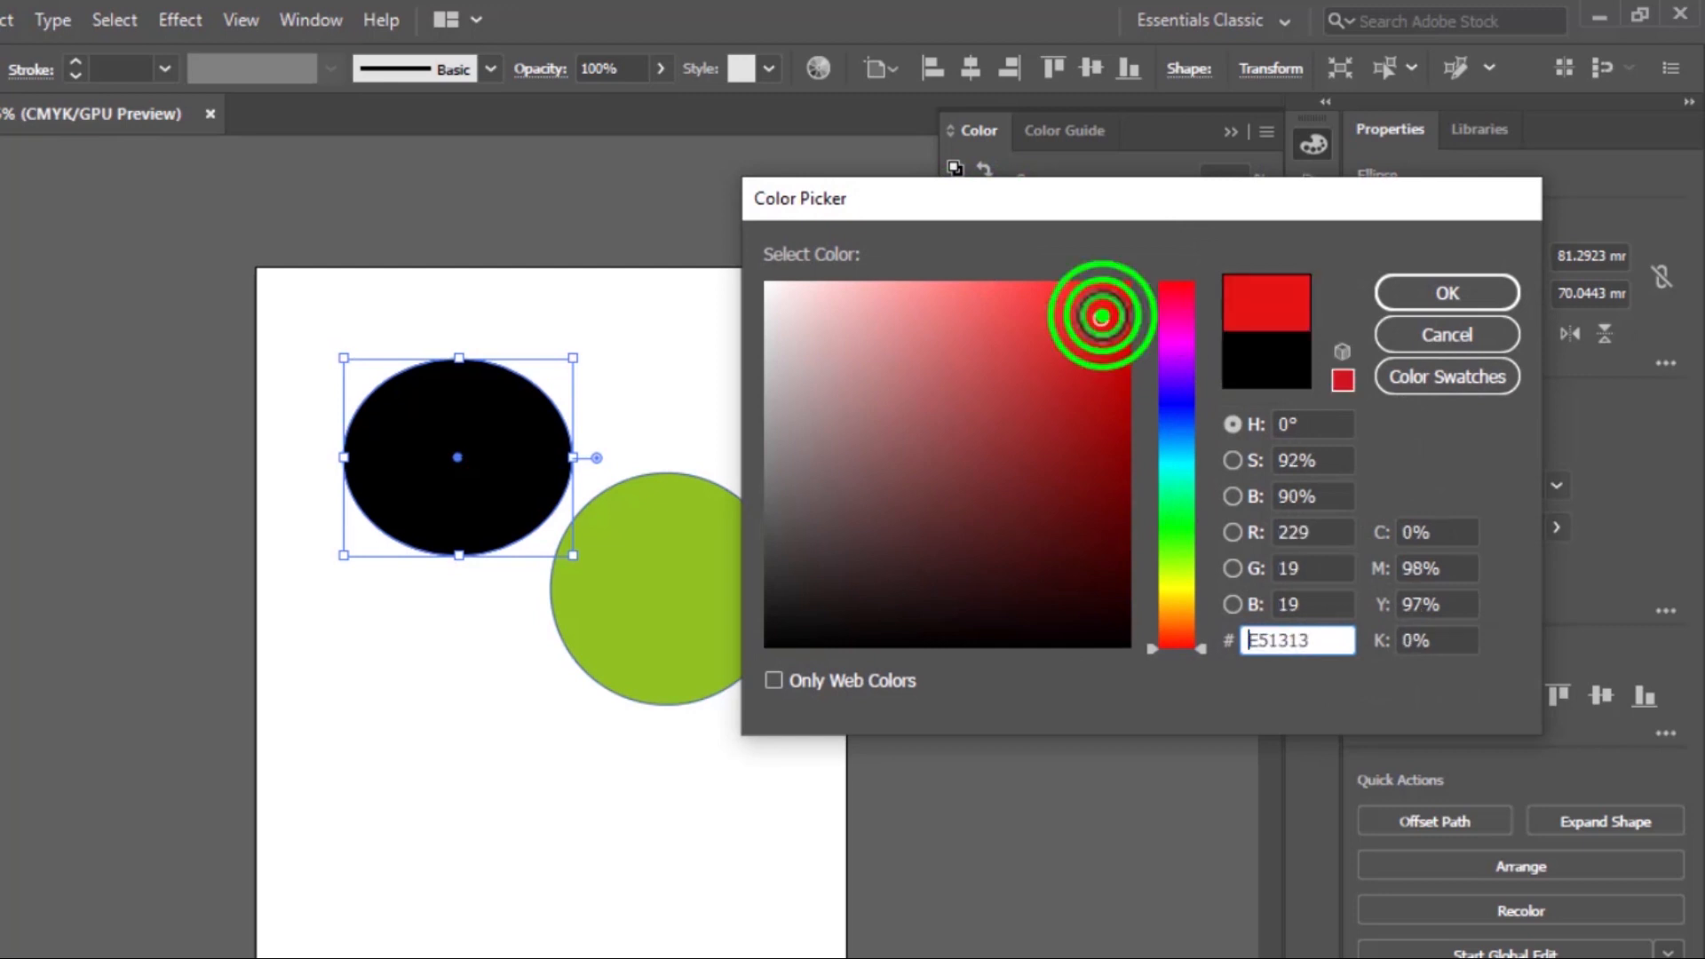
left_click(1445, 302)
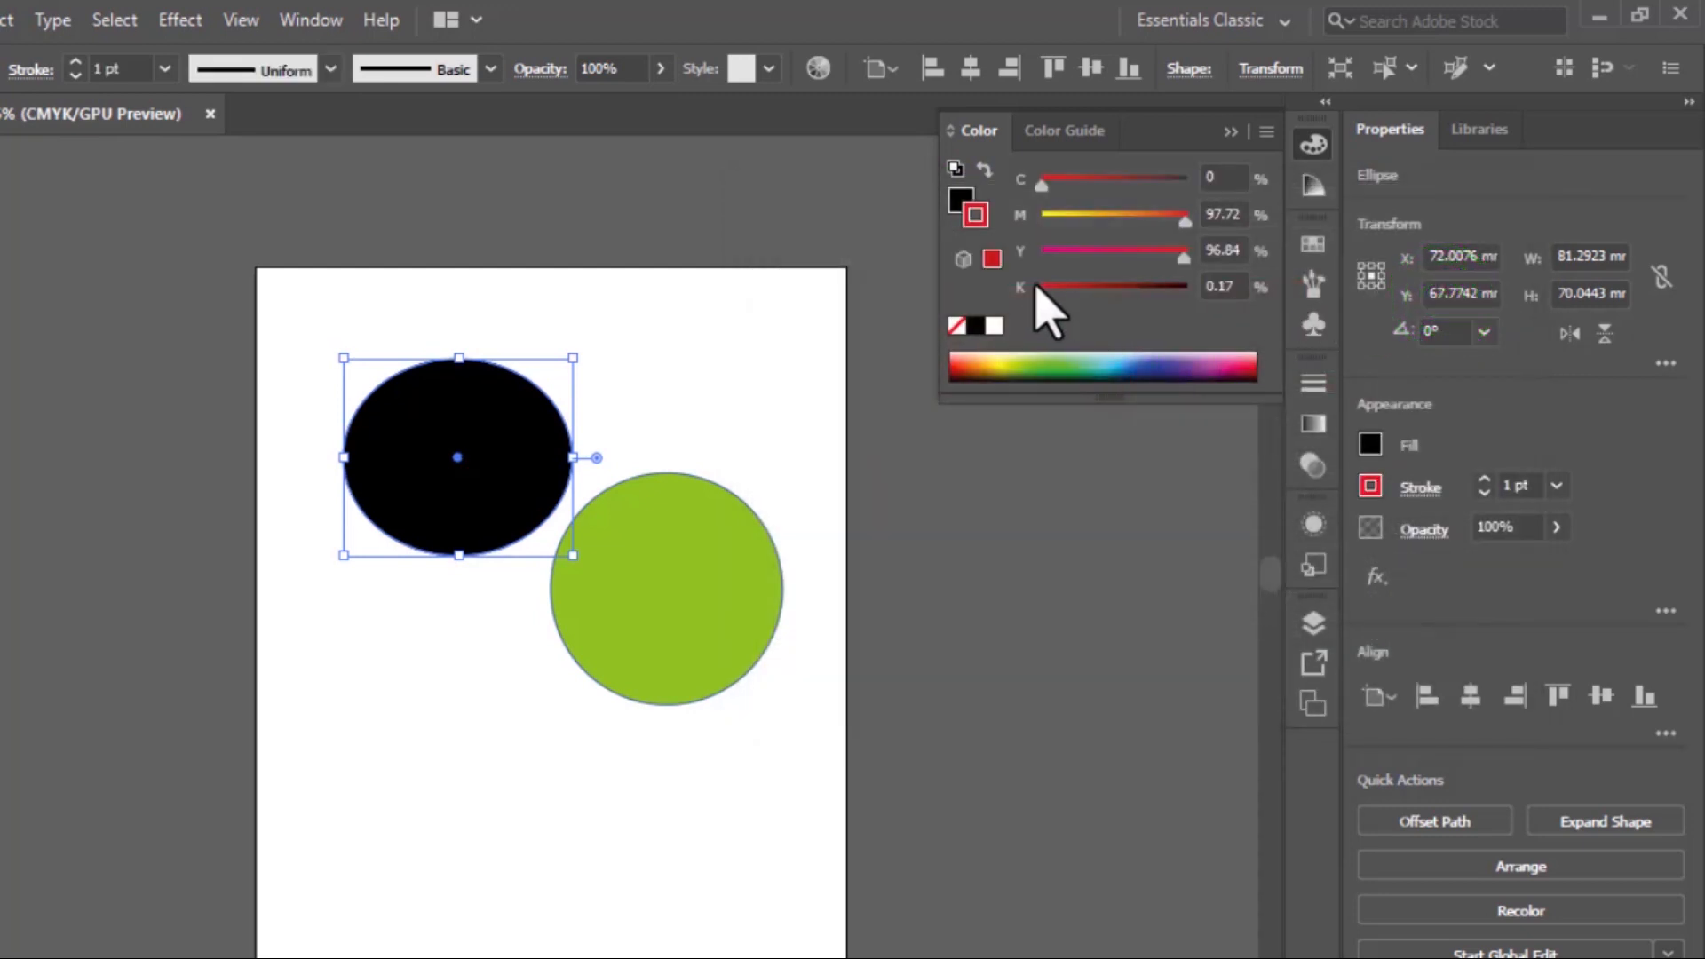
left_click(992, 260)
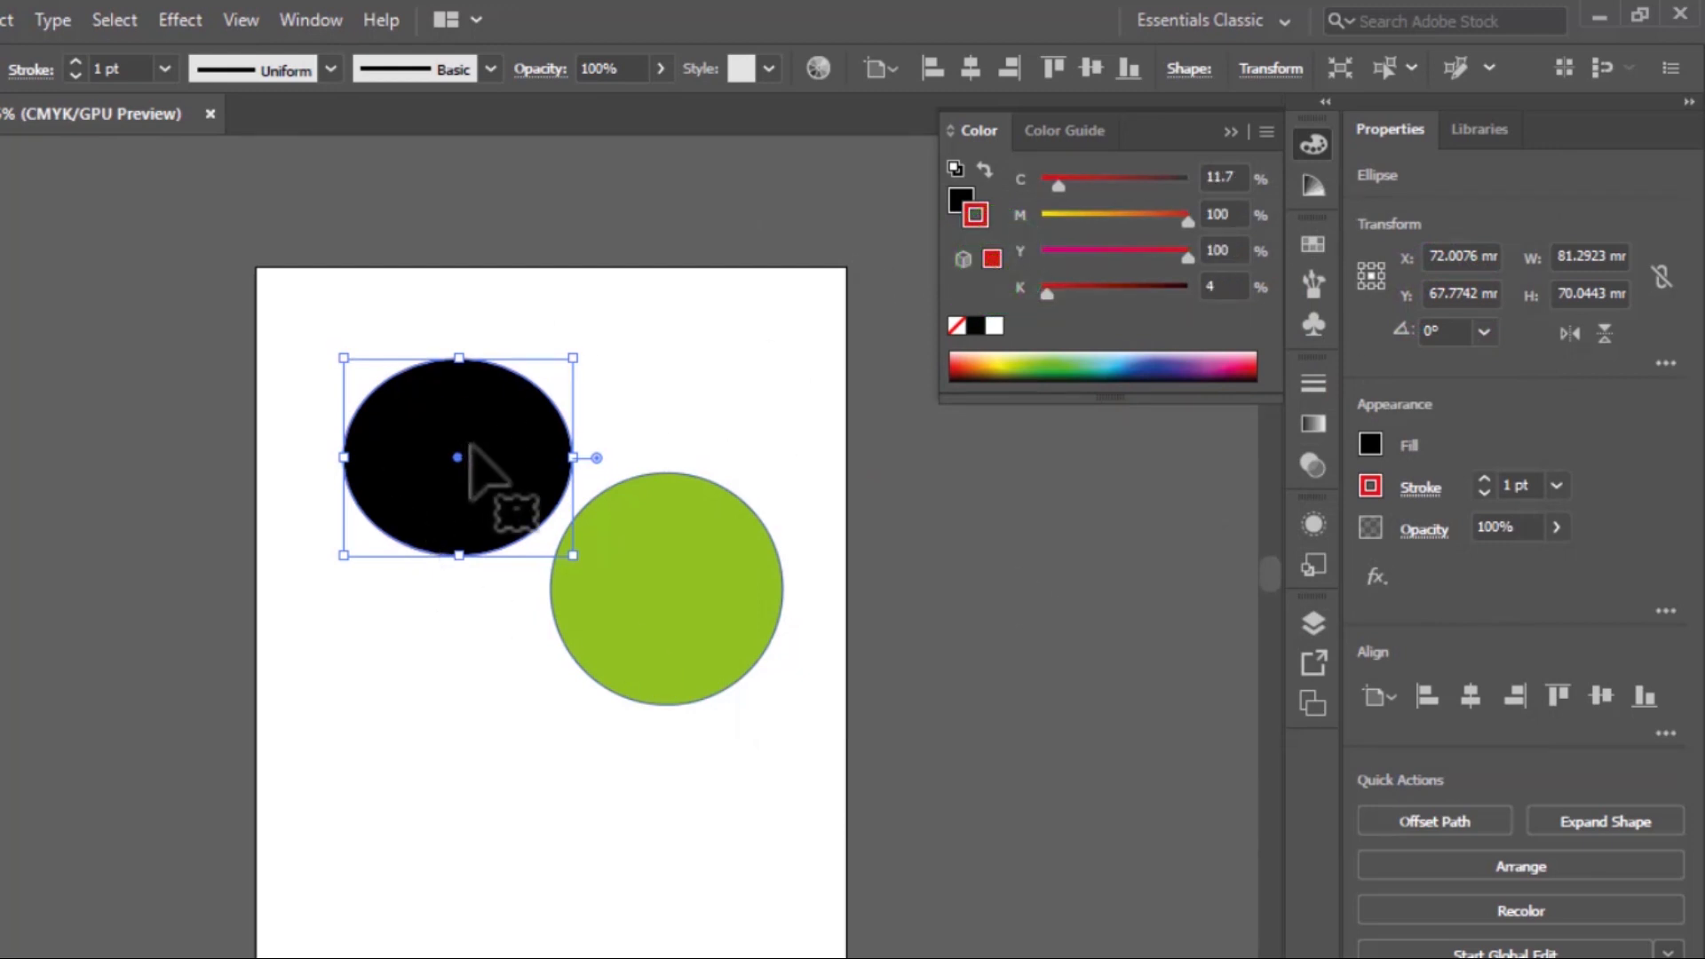
left_click(469, 446)
left_click(992, 259)
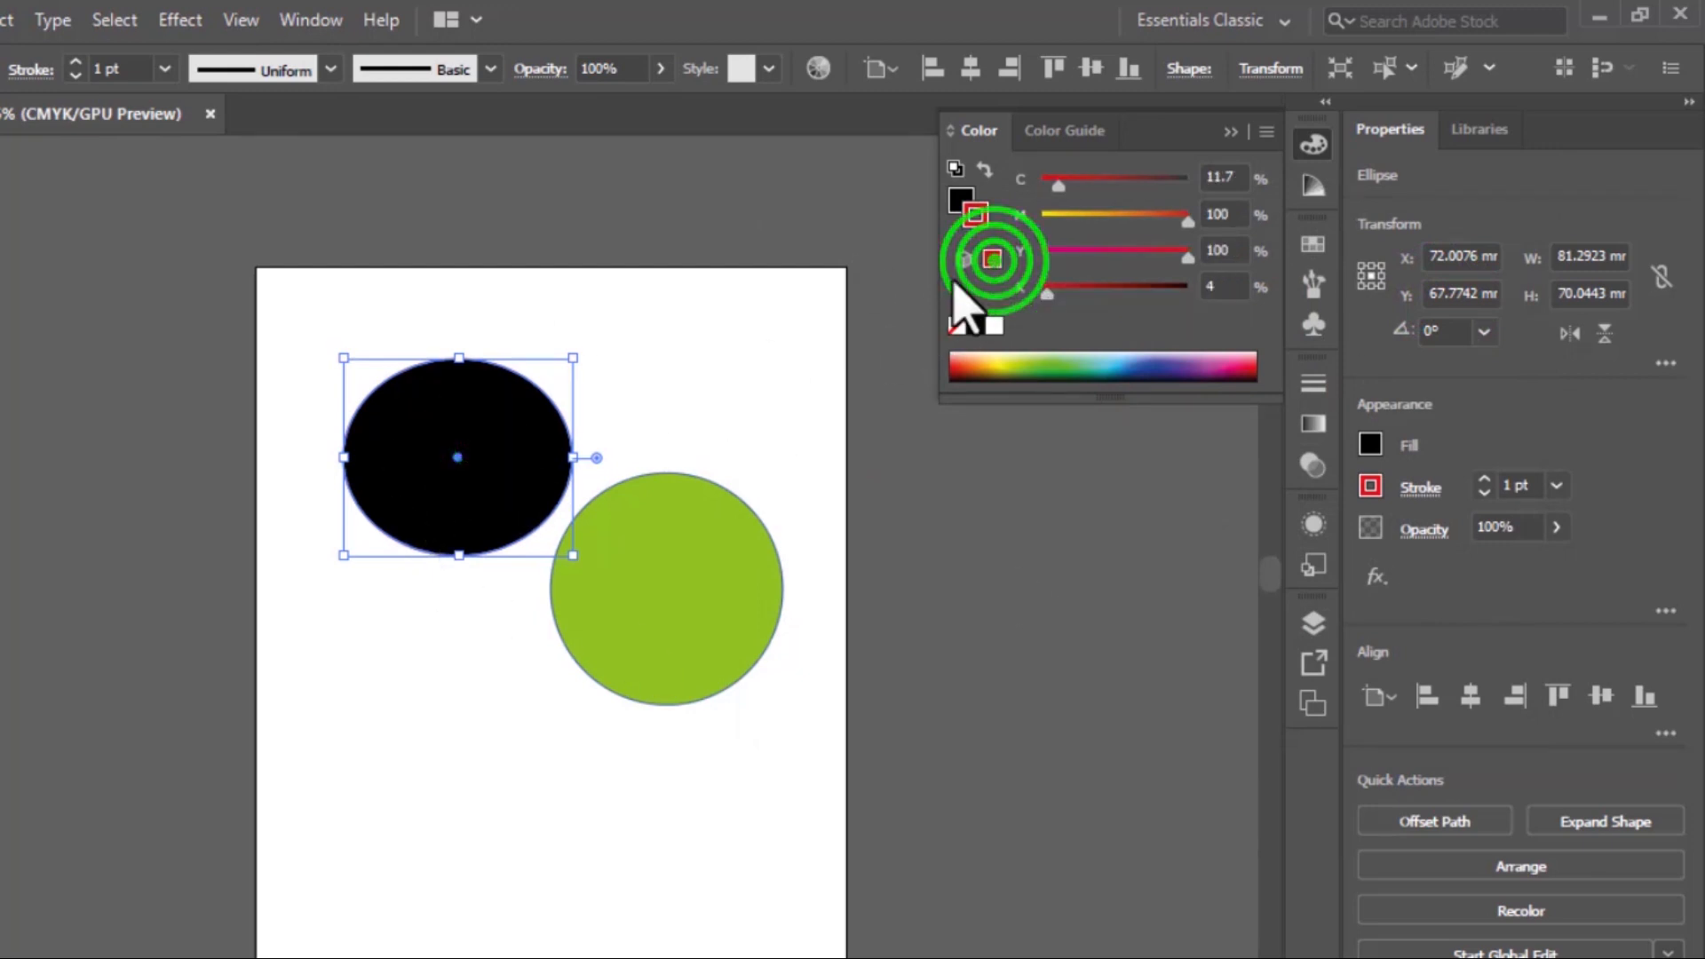
Fill the red-stroked ellipse with purple (C 76.08, M 78.04, Y 0, K 0), deselect it and collapse the Color panel.
left_click(960, 197)
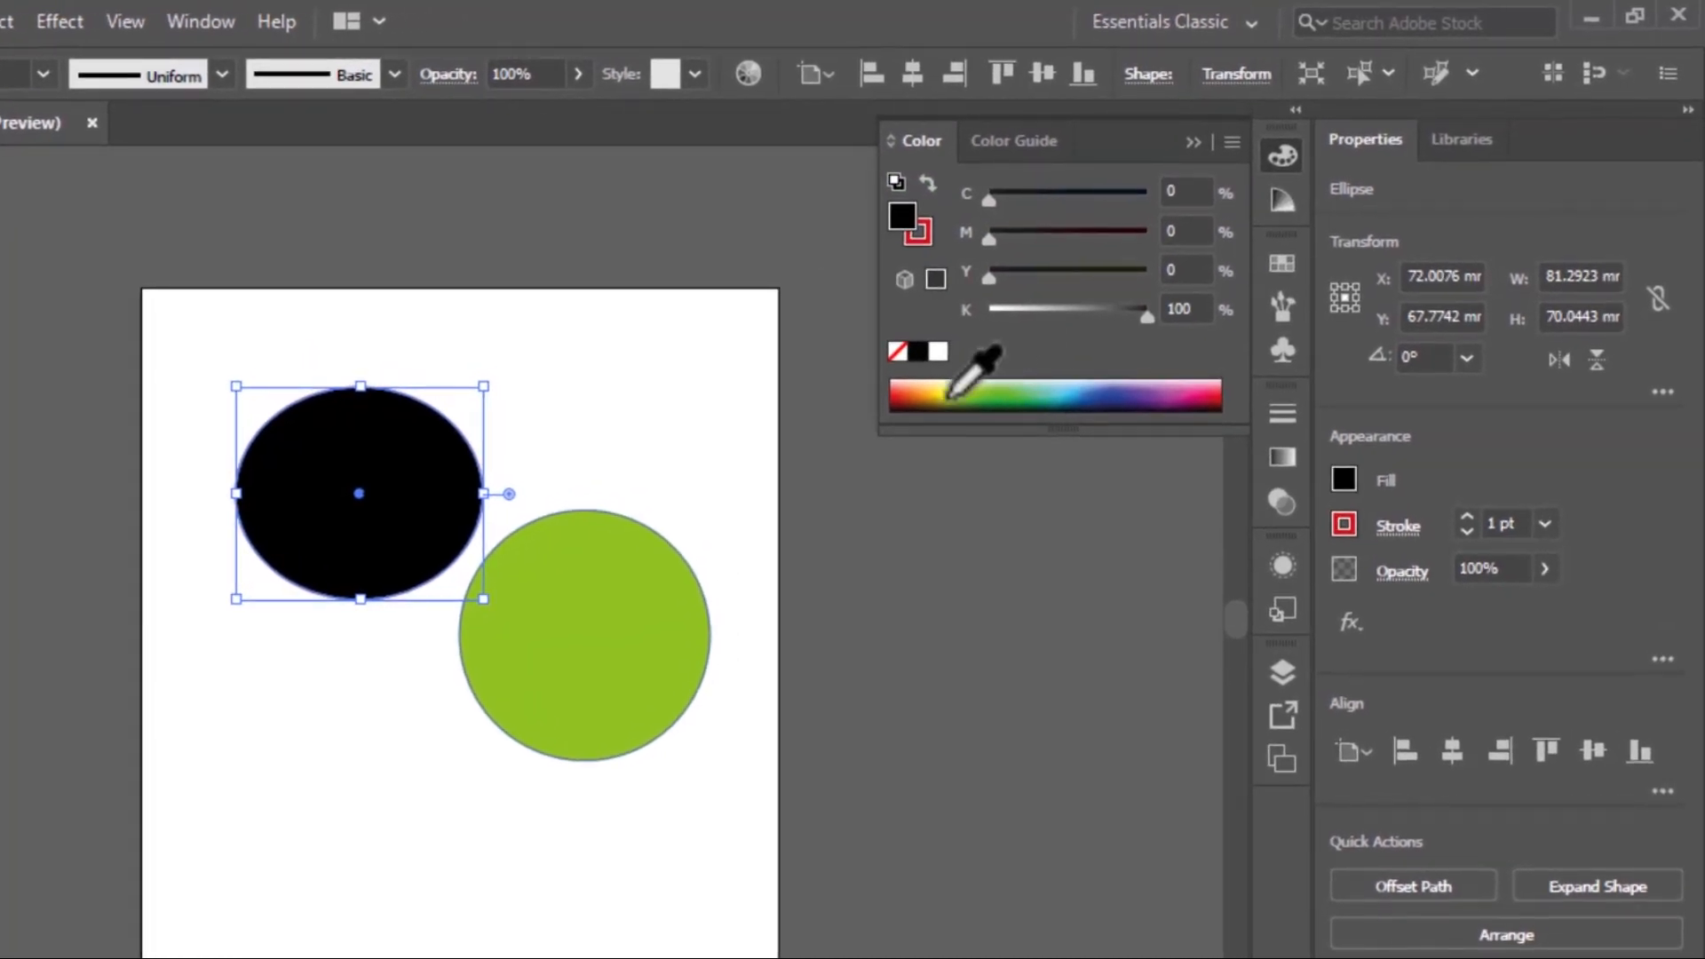
left_click(997, 392)
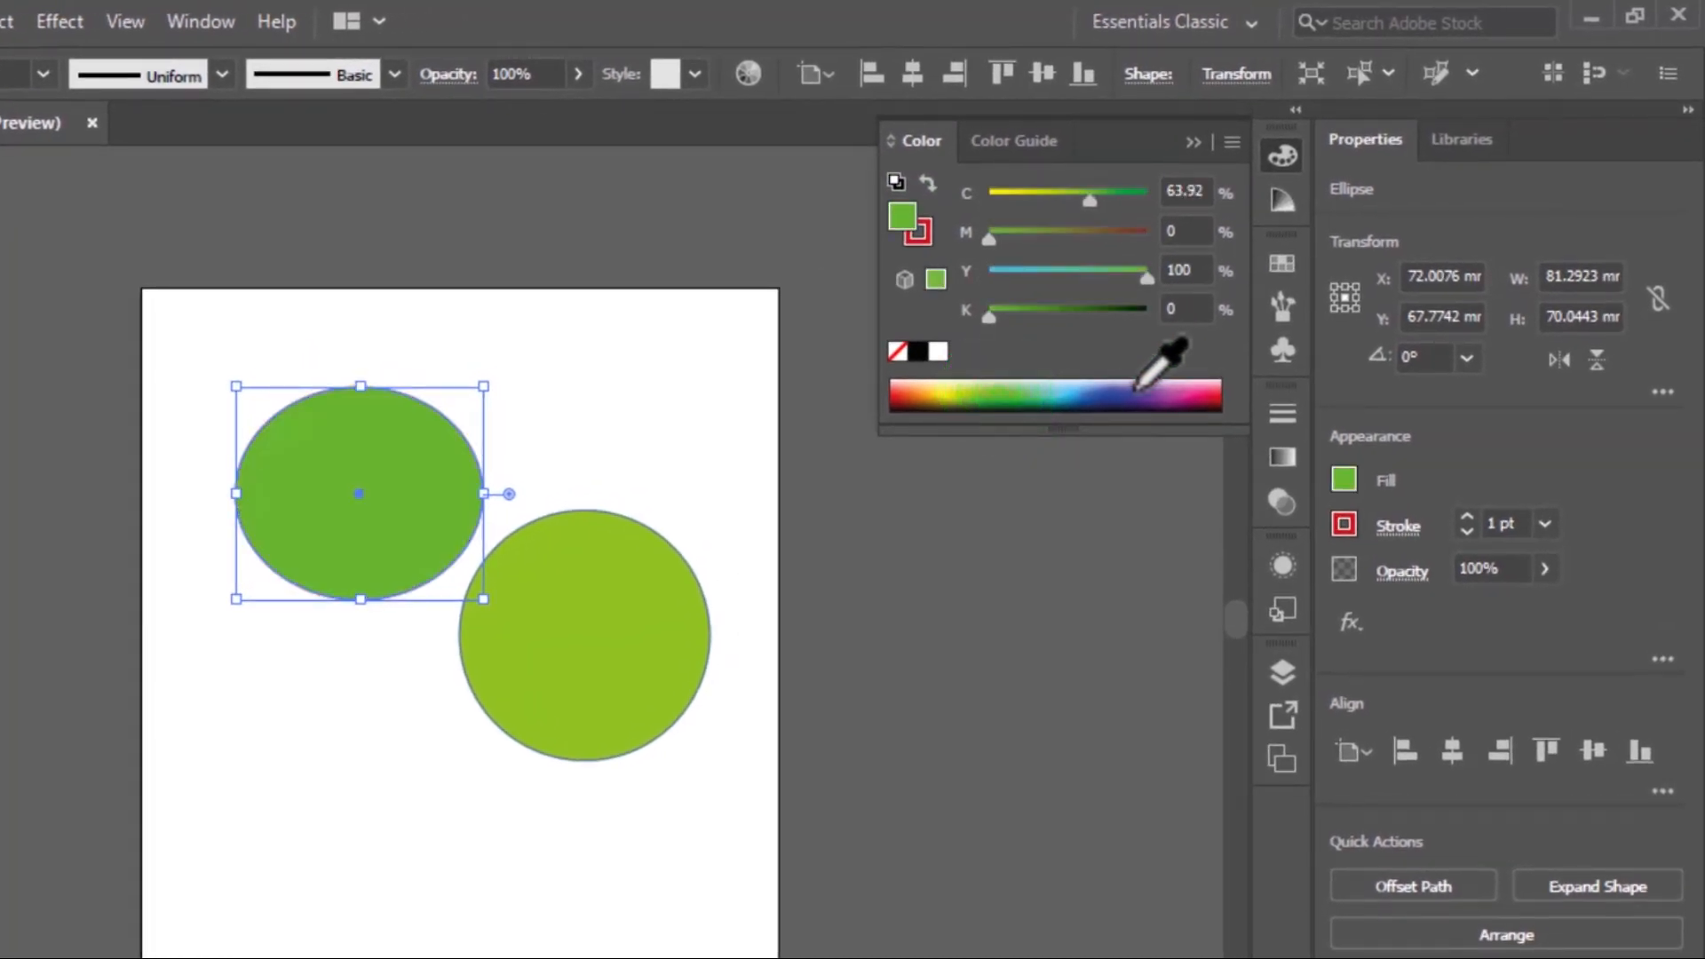
left_click(1133, 395)
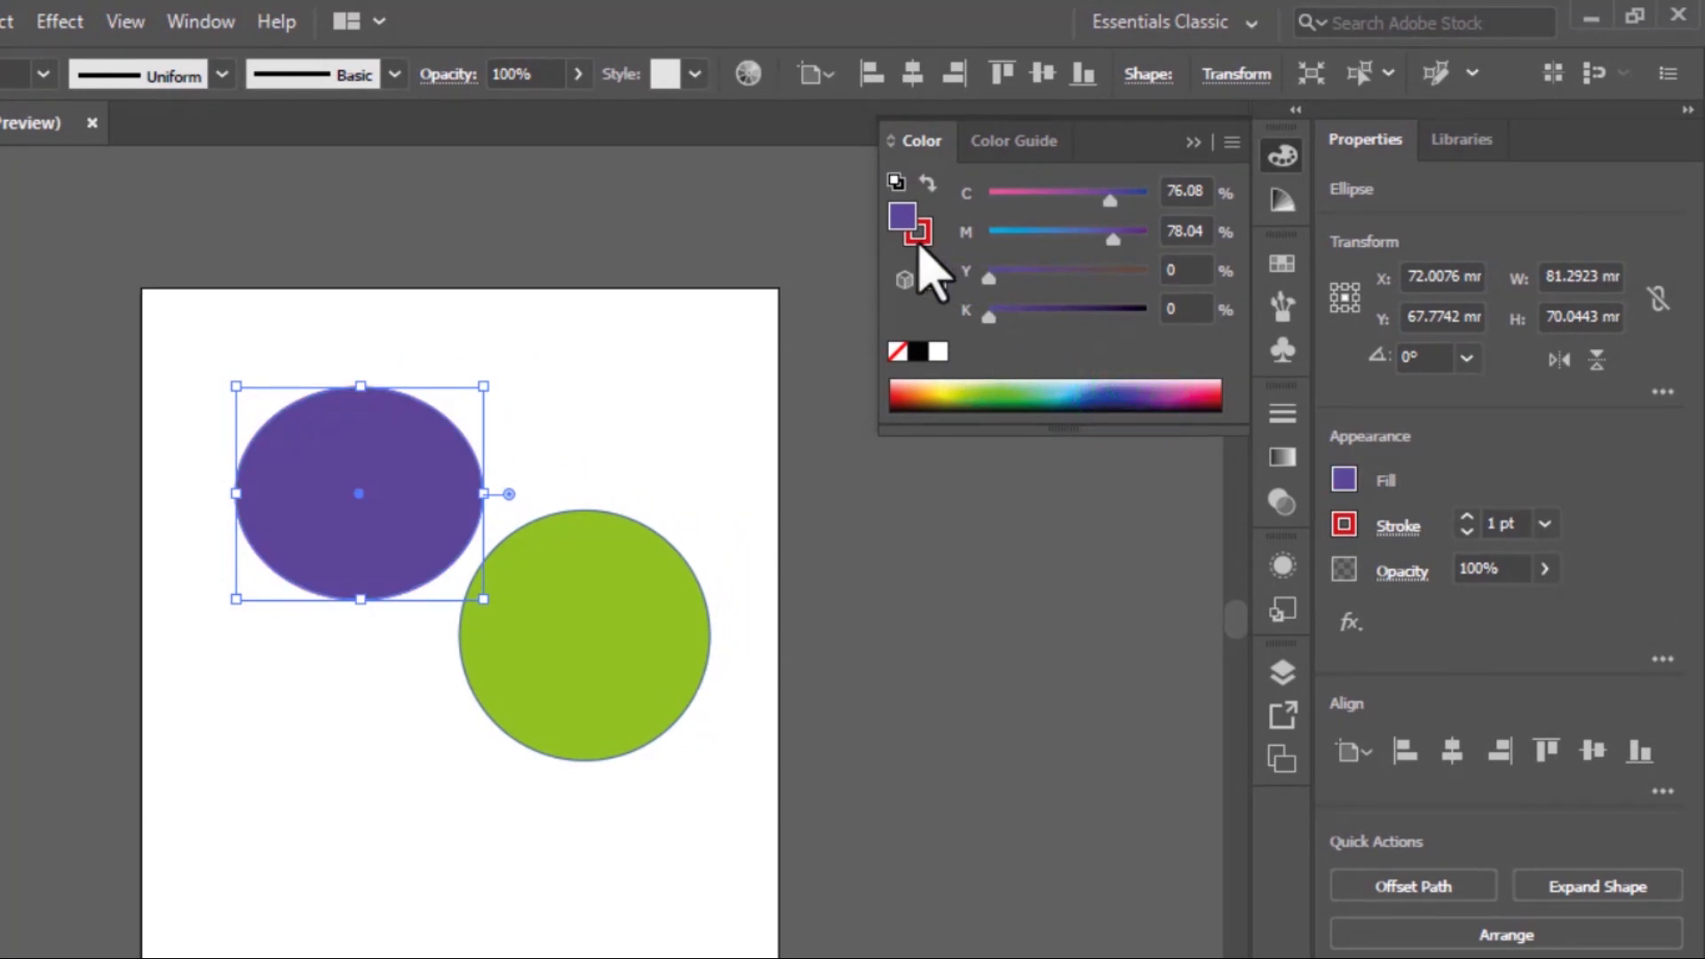
left_click(917, 236)
left_click(635, 431)
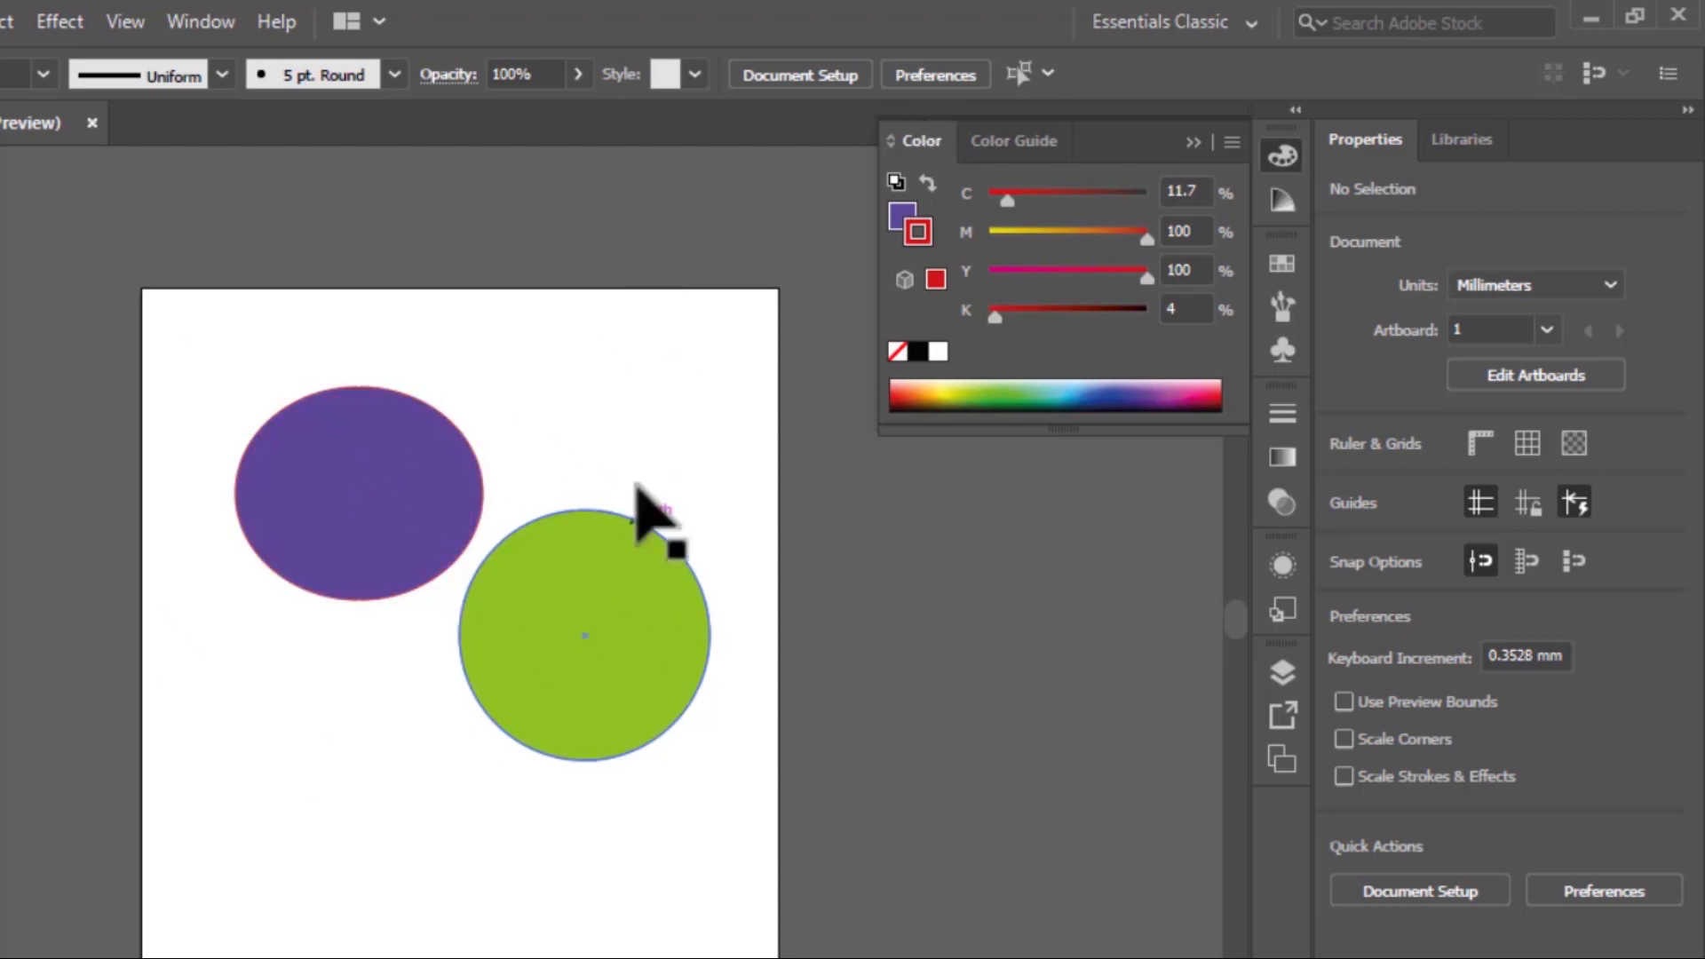
left_click(1192, 142)
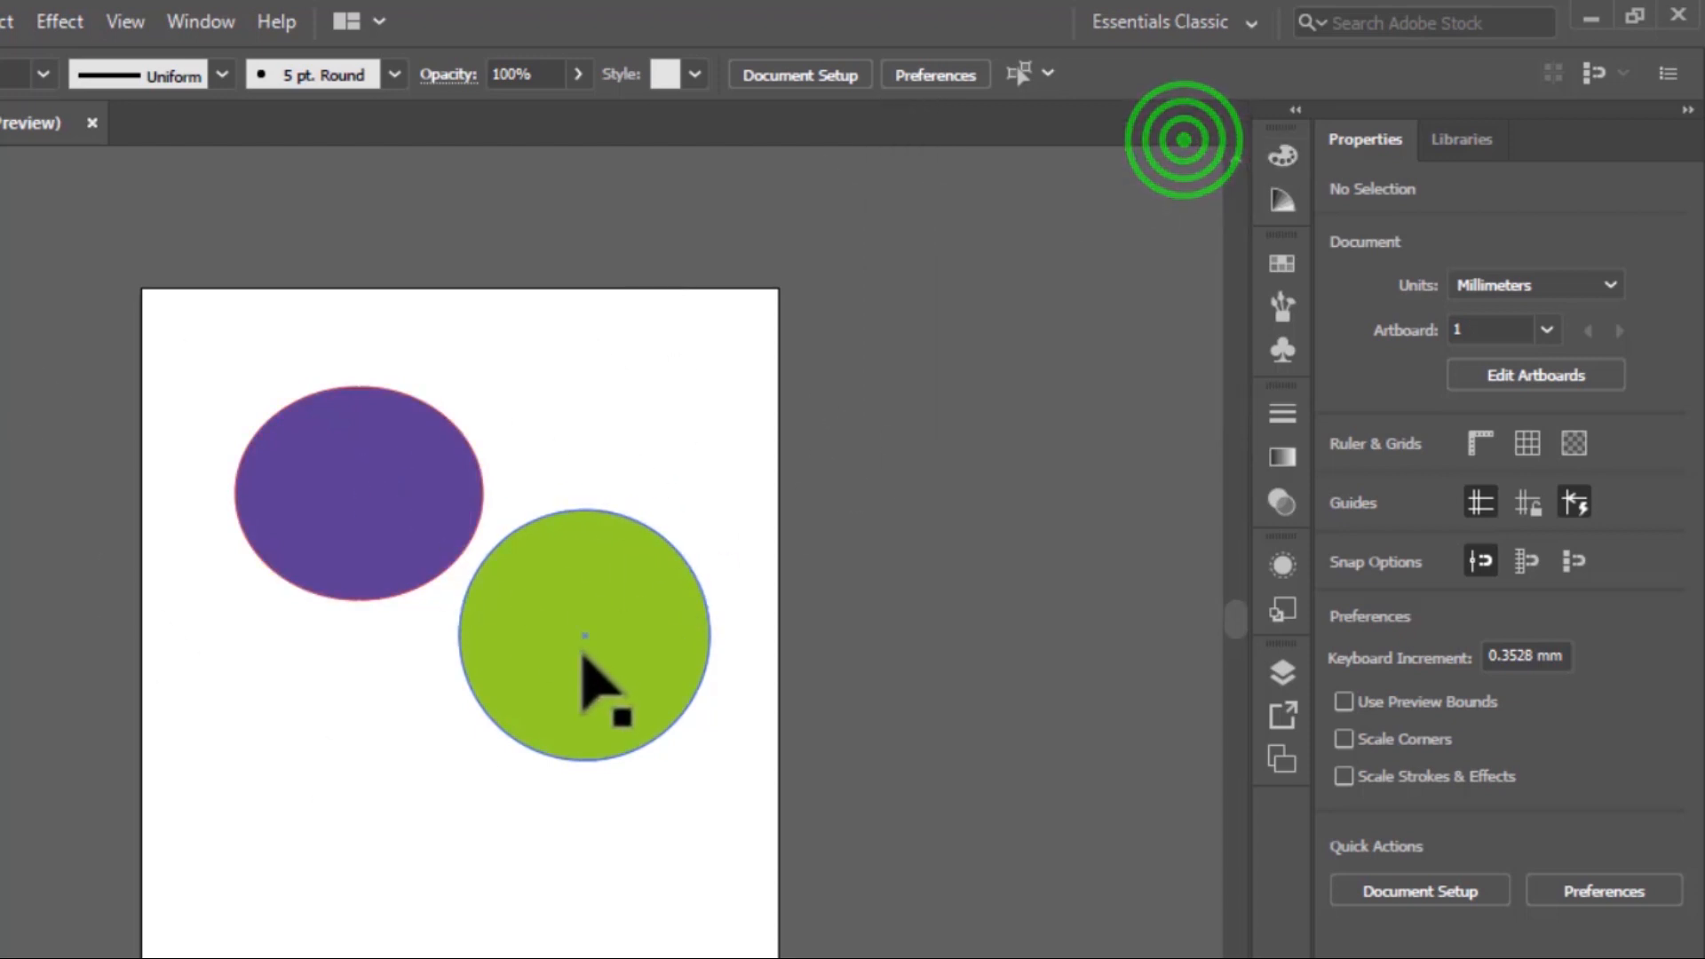
Move the green circle to the artboard's upper-right corner and direct-select its bottom anchor to pull the right handle upward, bending the edge inward.
left_click_drag(582, 652, 651, 449)
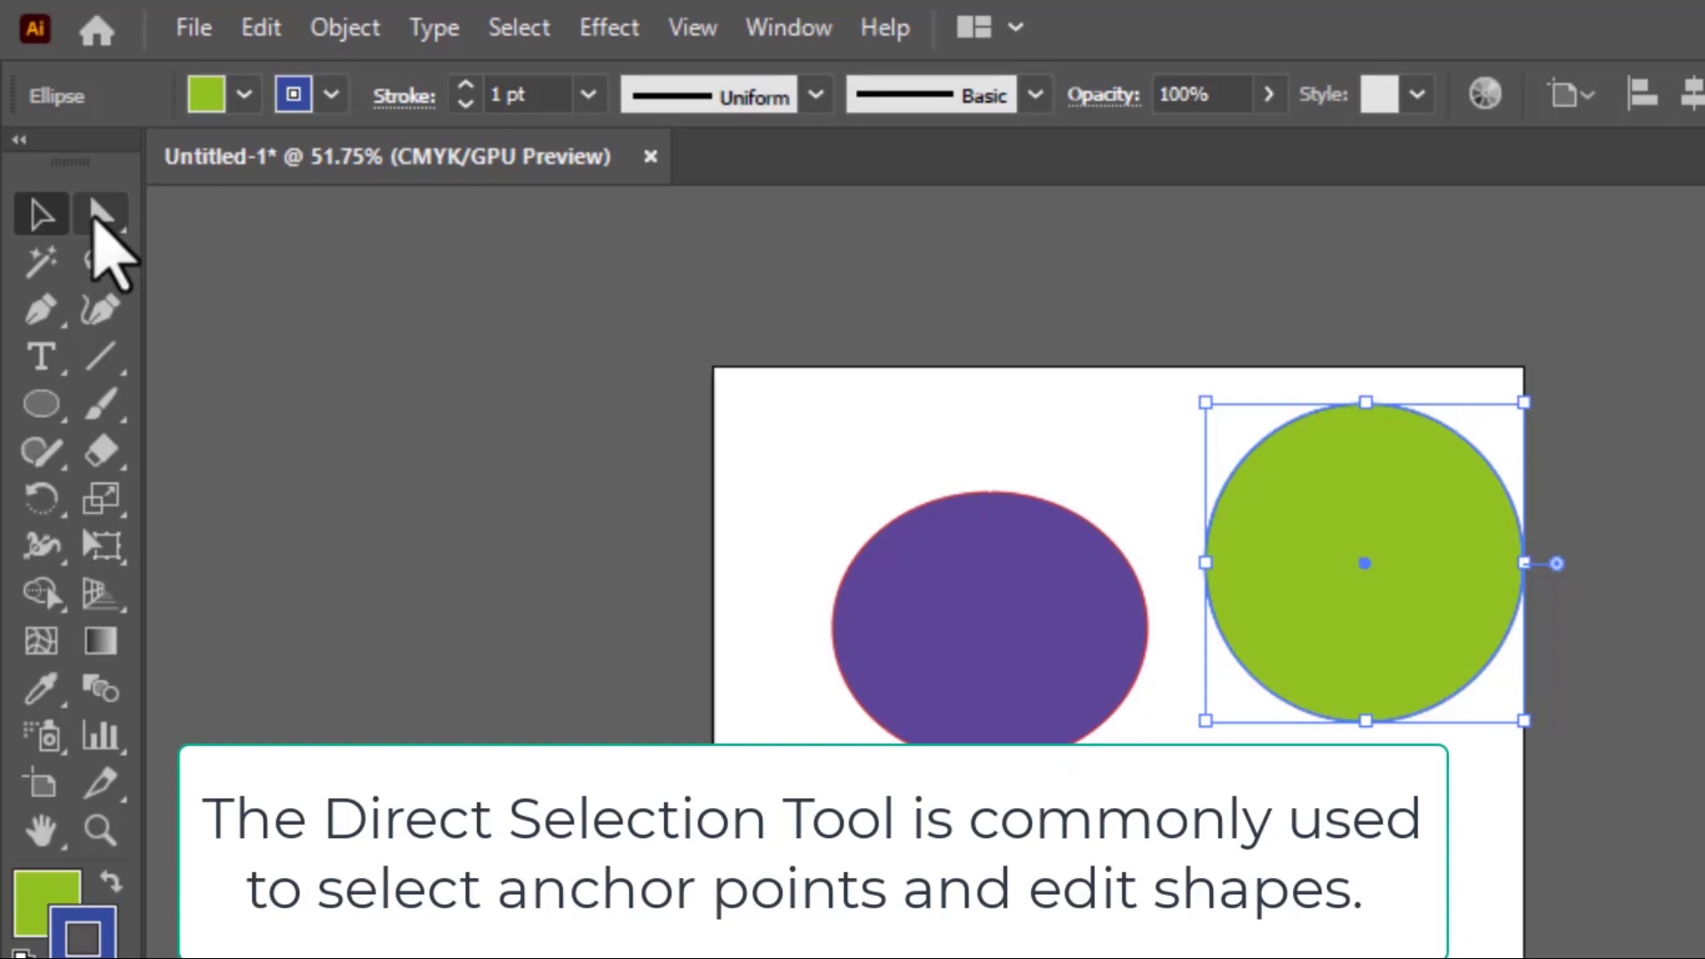
left_click(97, 215)
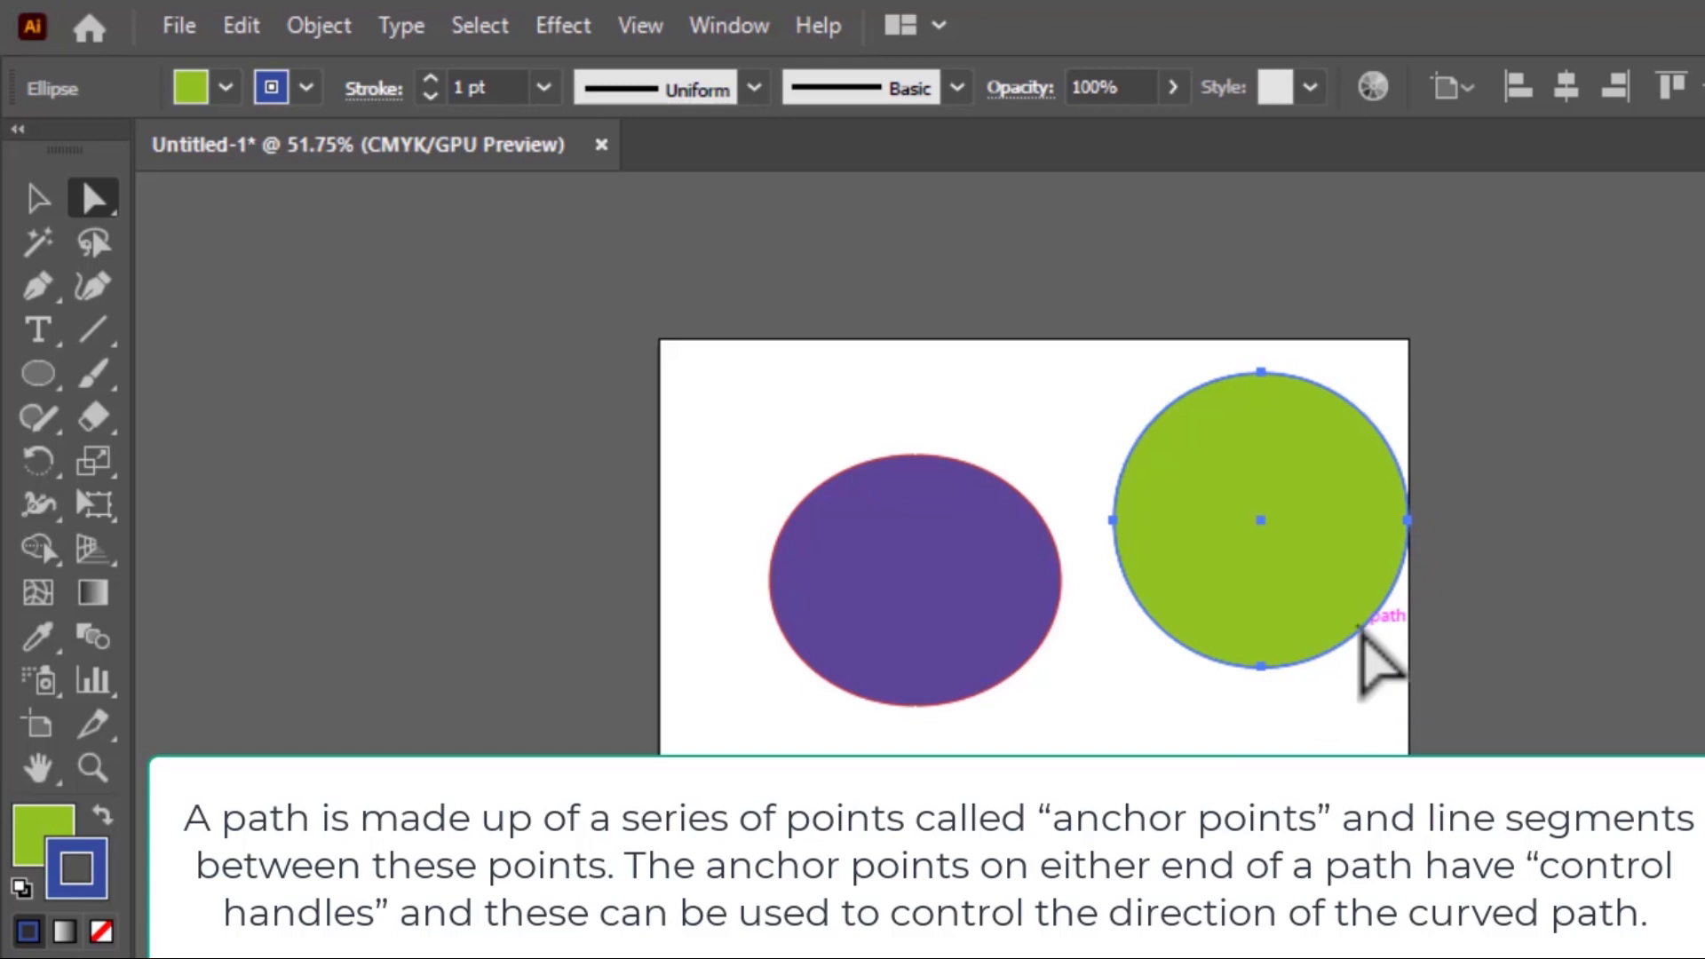
left_click(1261, 666)
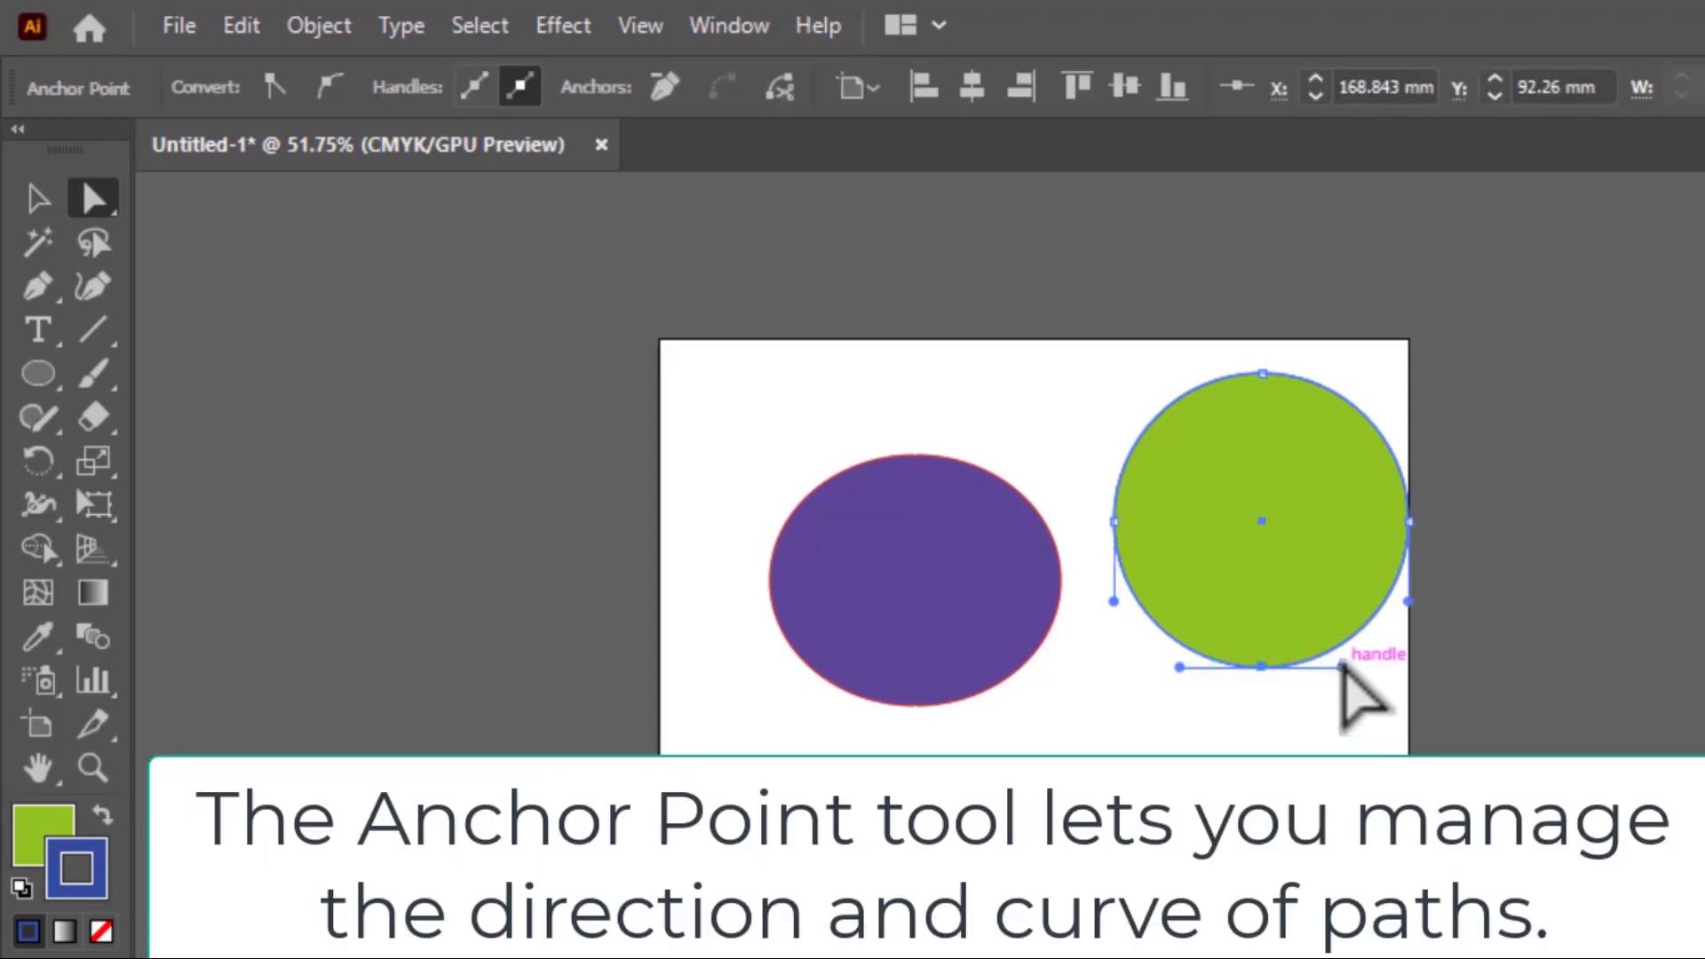
left_click_drag(1342, 665, 1337, 455)
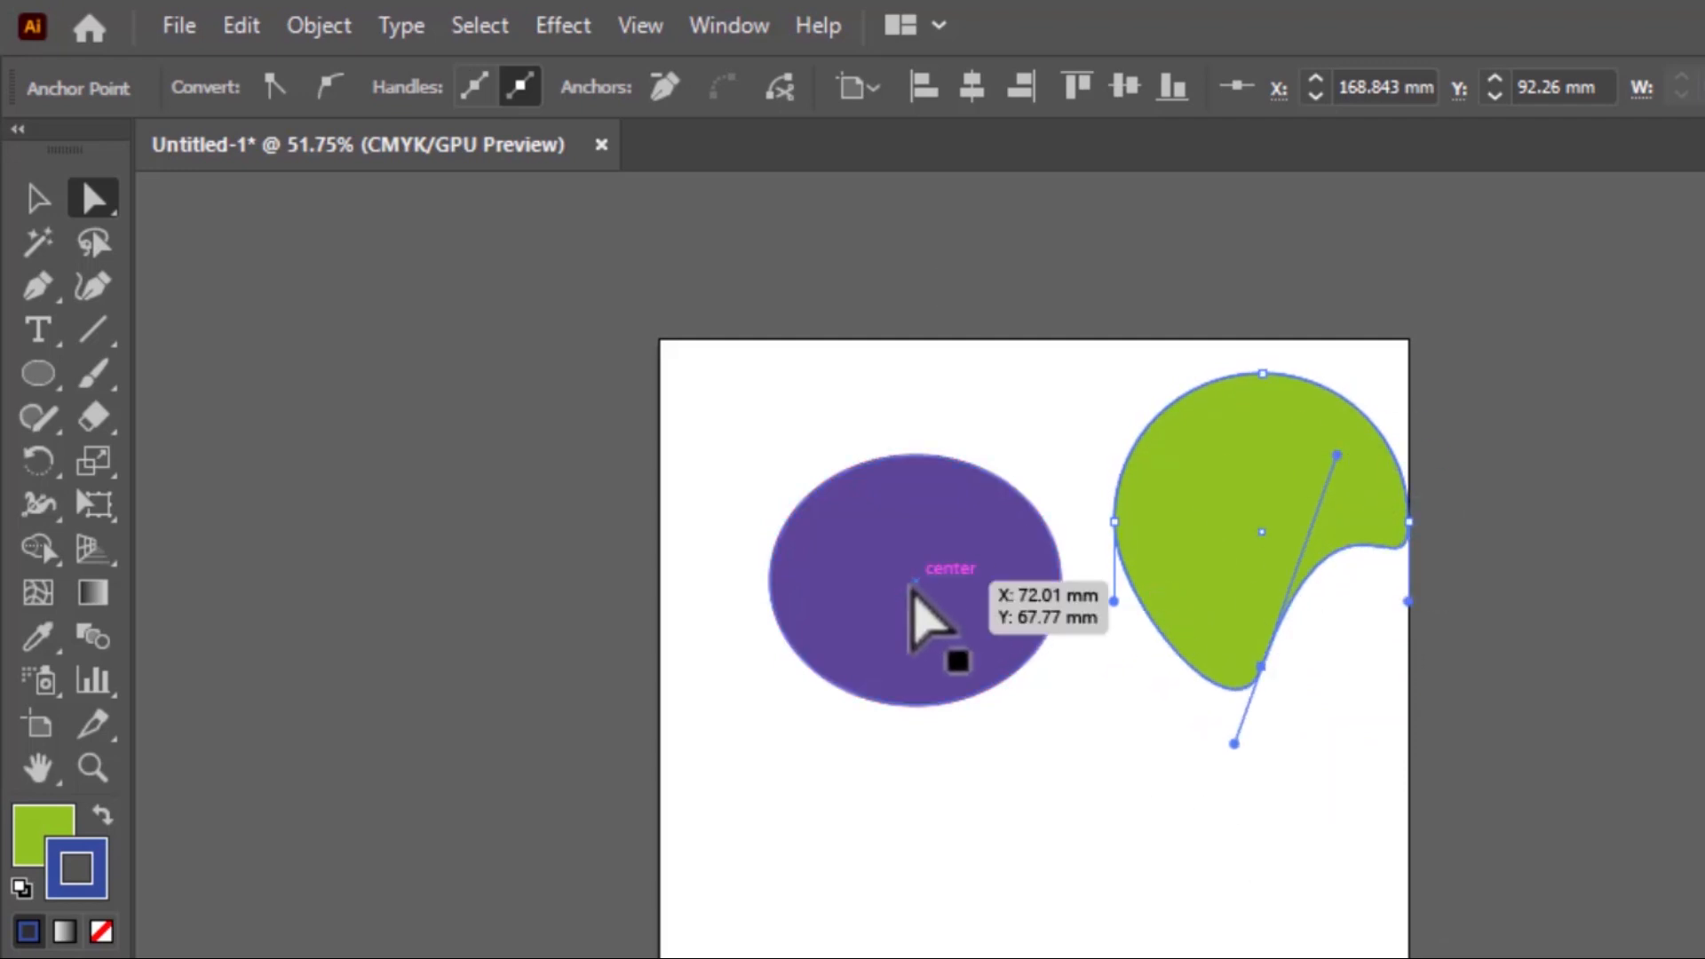
Reshape the purple ellipse by swinging the upper handle of its rightmost anchor point outward and down, forming a rounded tip.
left_click(912, 584)
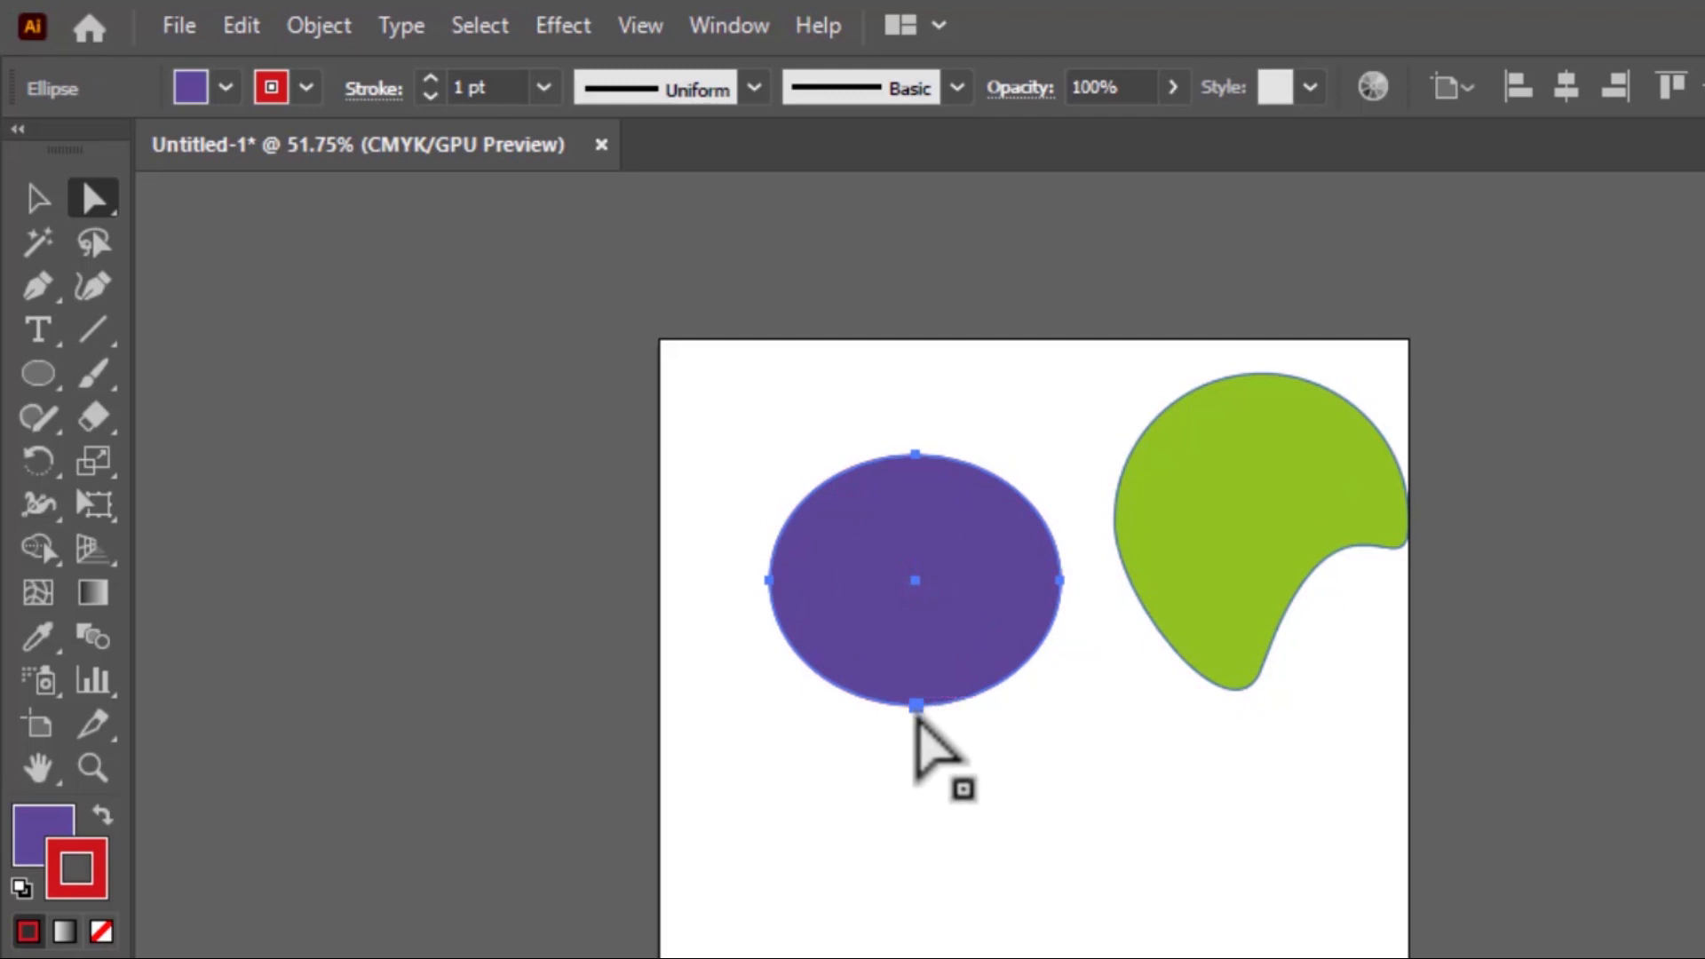
left_click(915, 706)
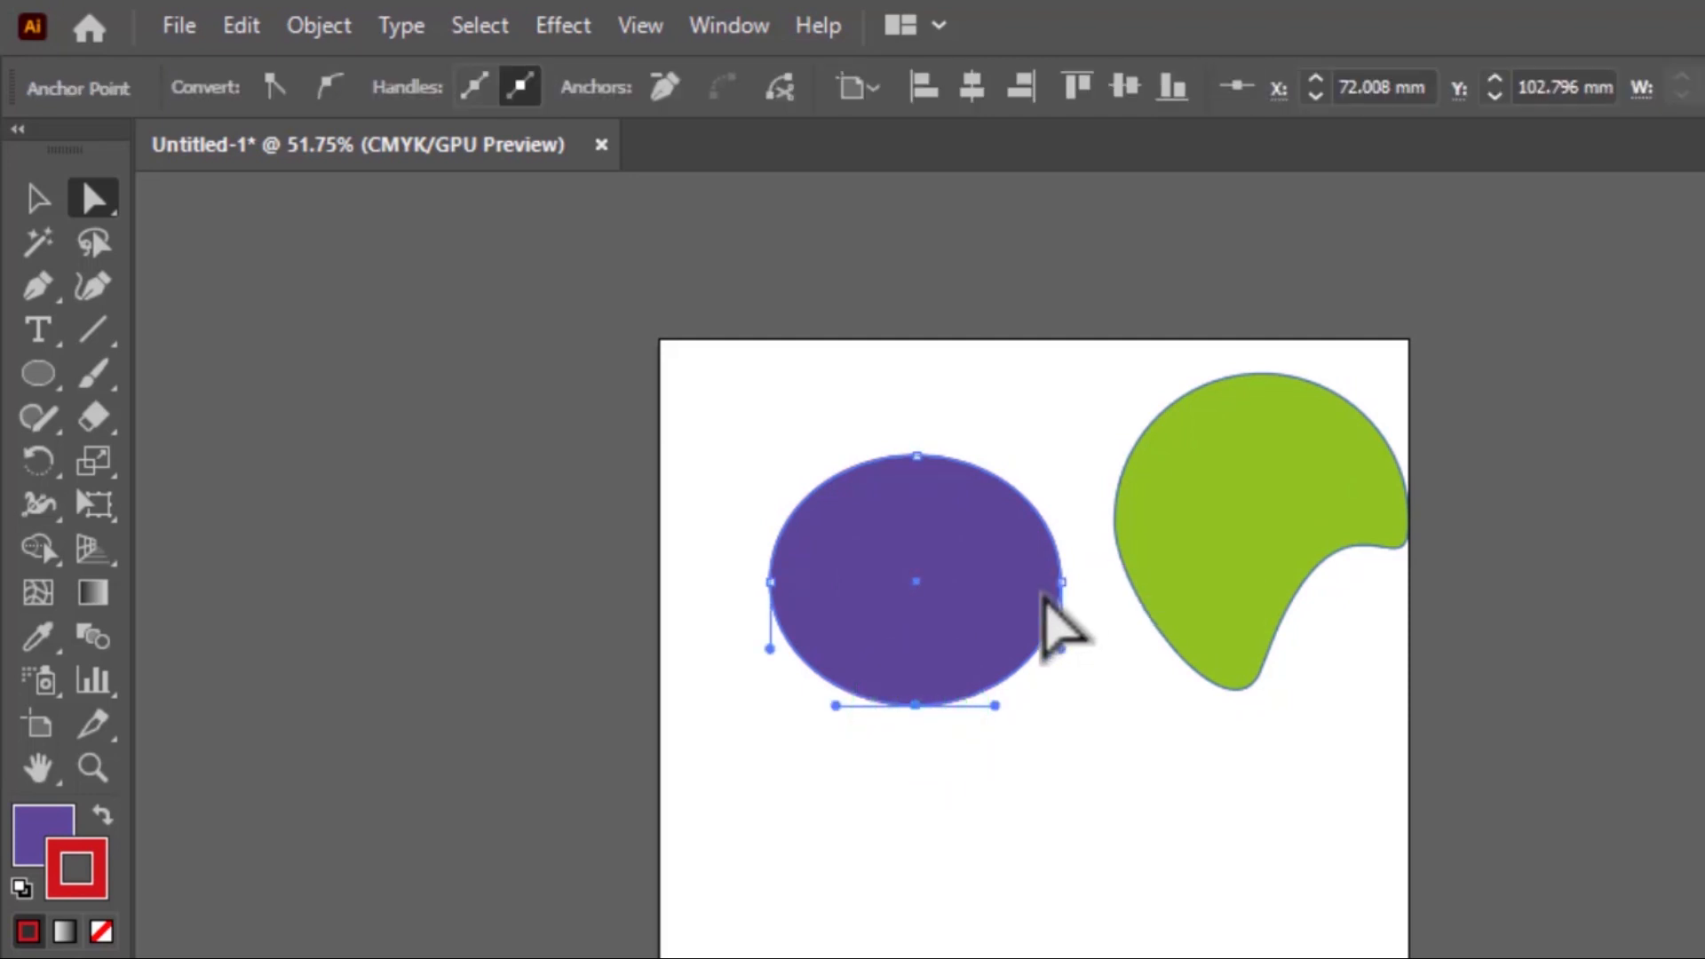
left_click(1061, 581)
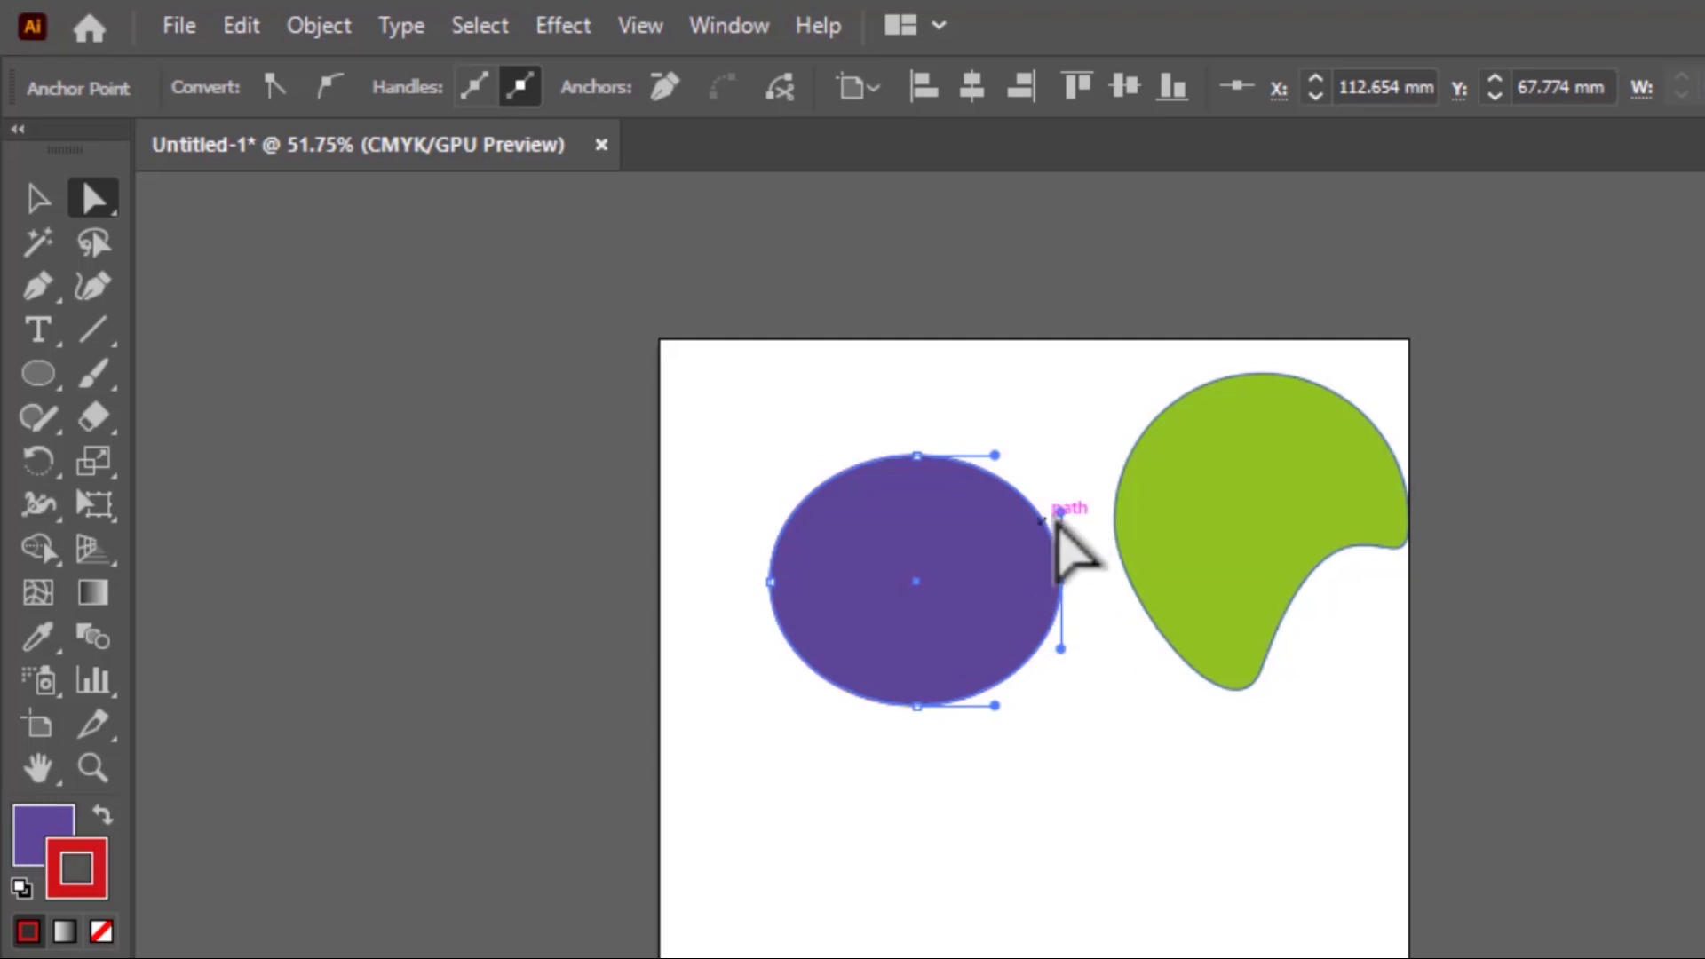
left_click_drag(1061, 513, 1148, 590)
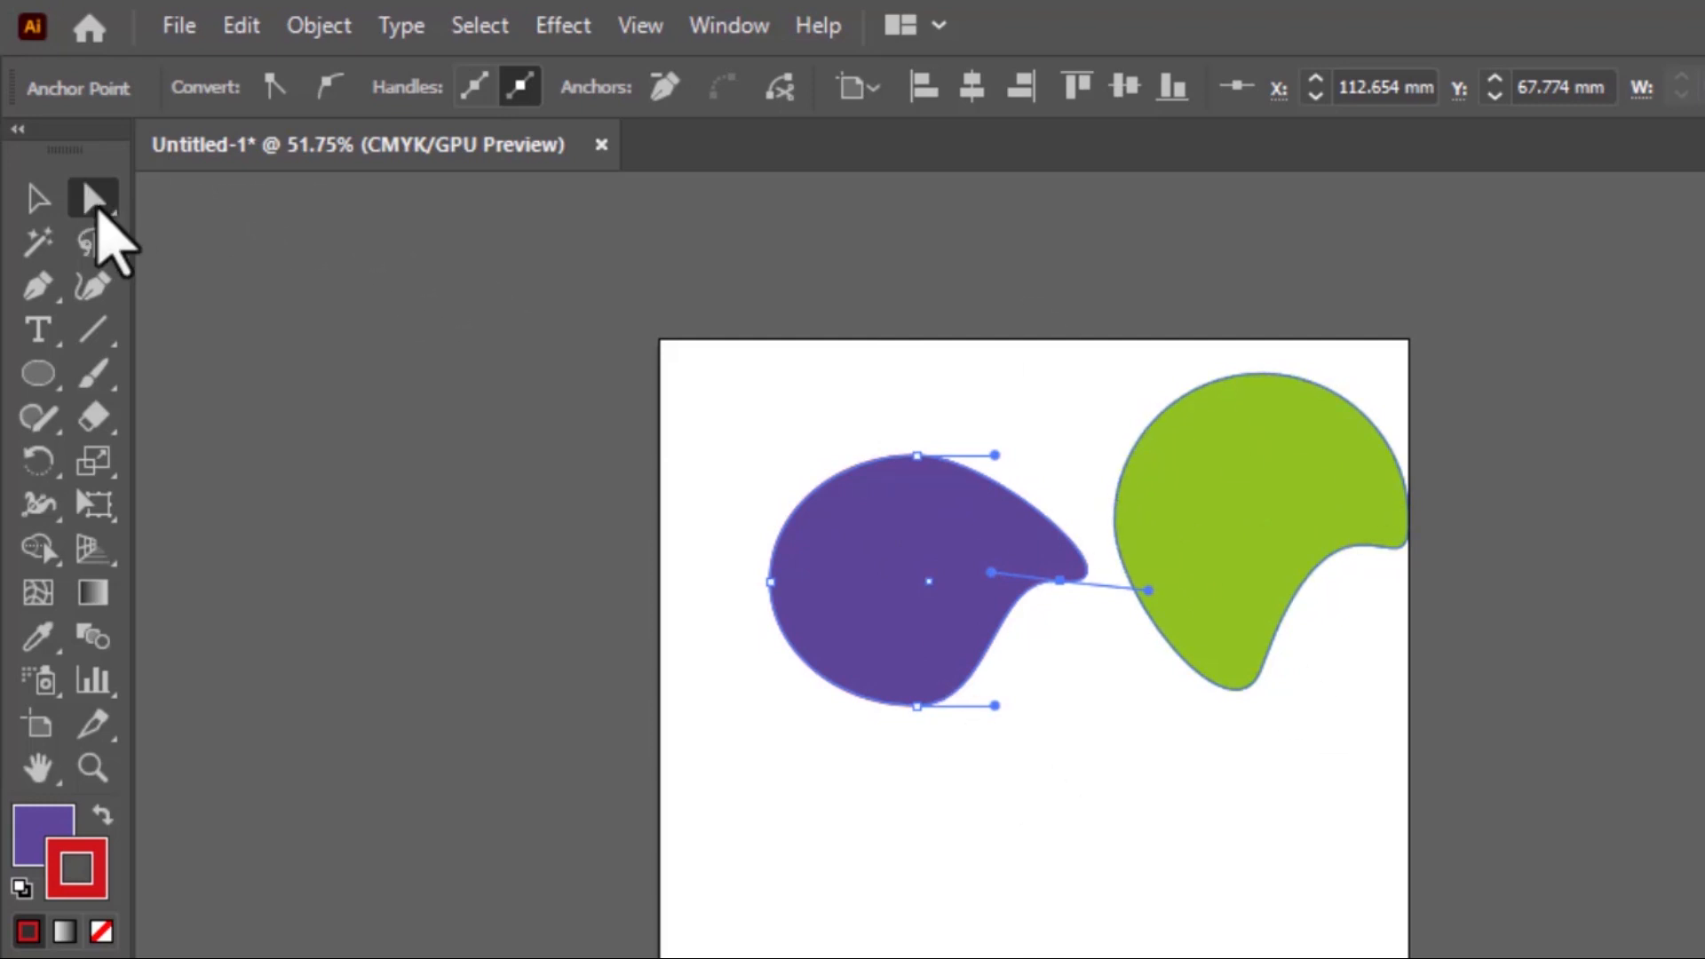
left_click(94, 201)
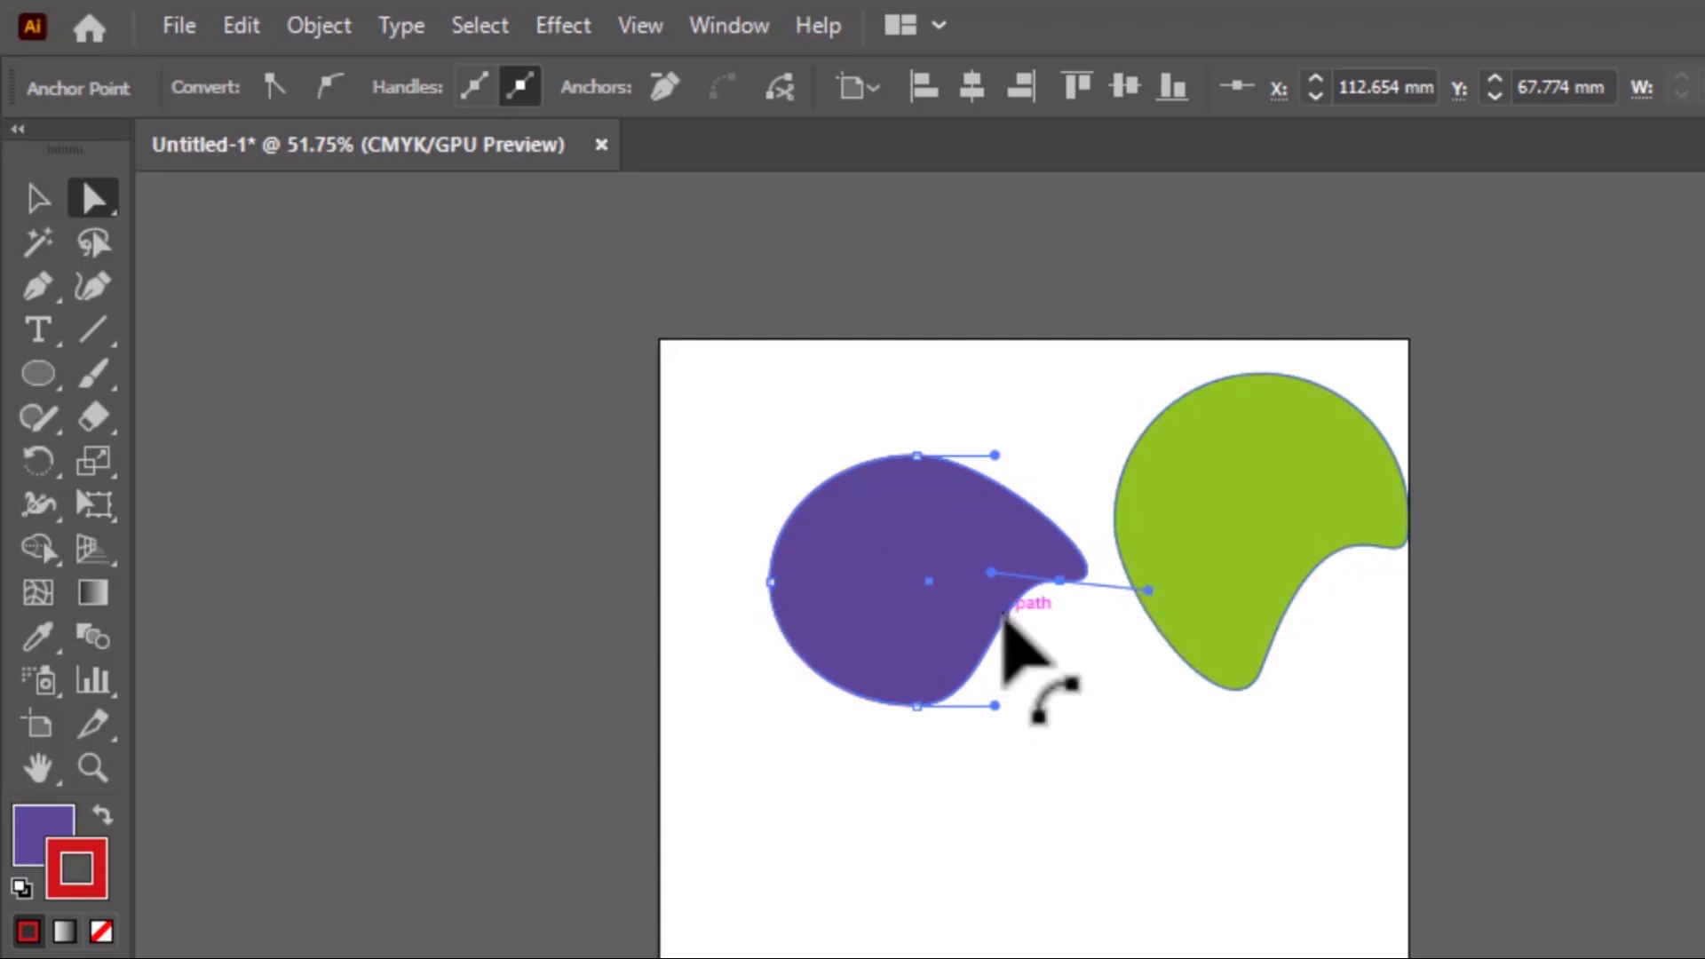
left_click(37, 198)
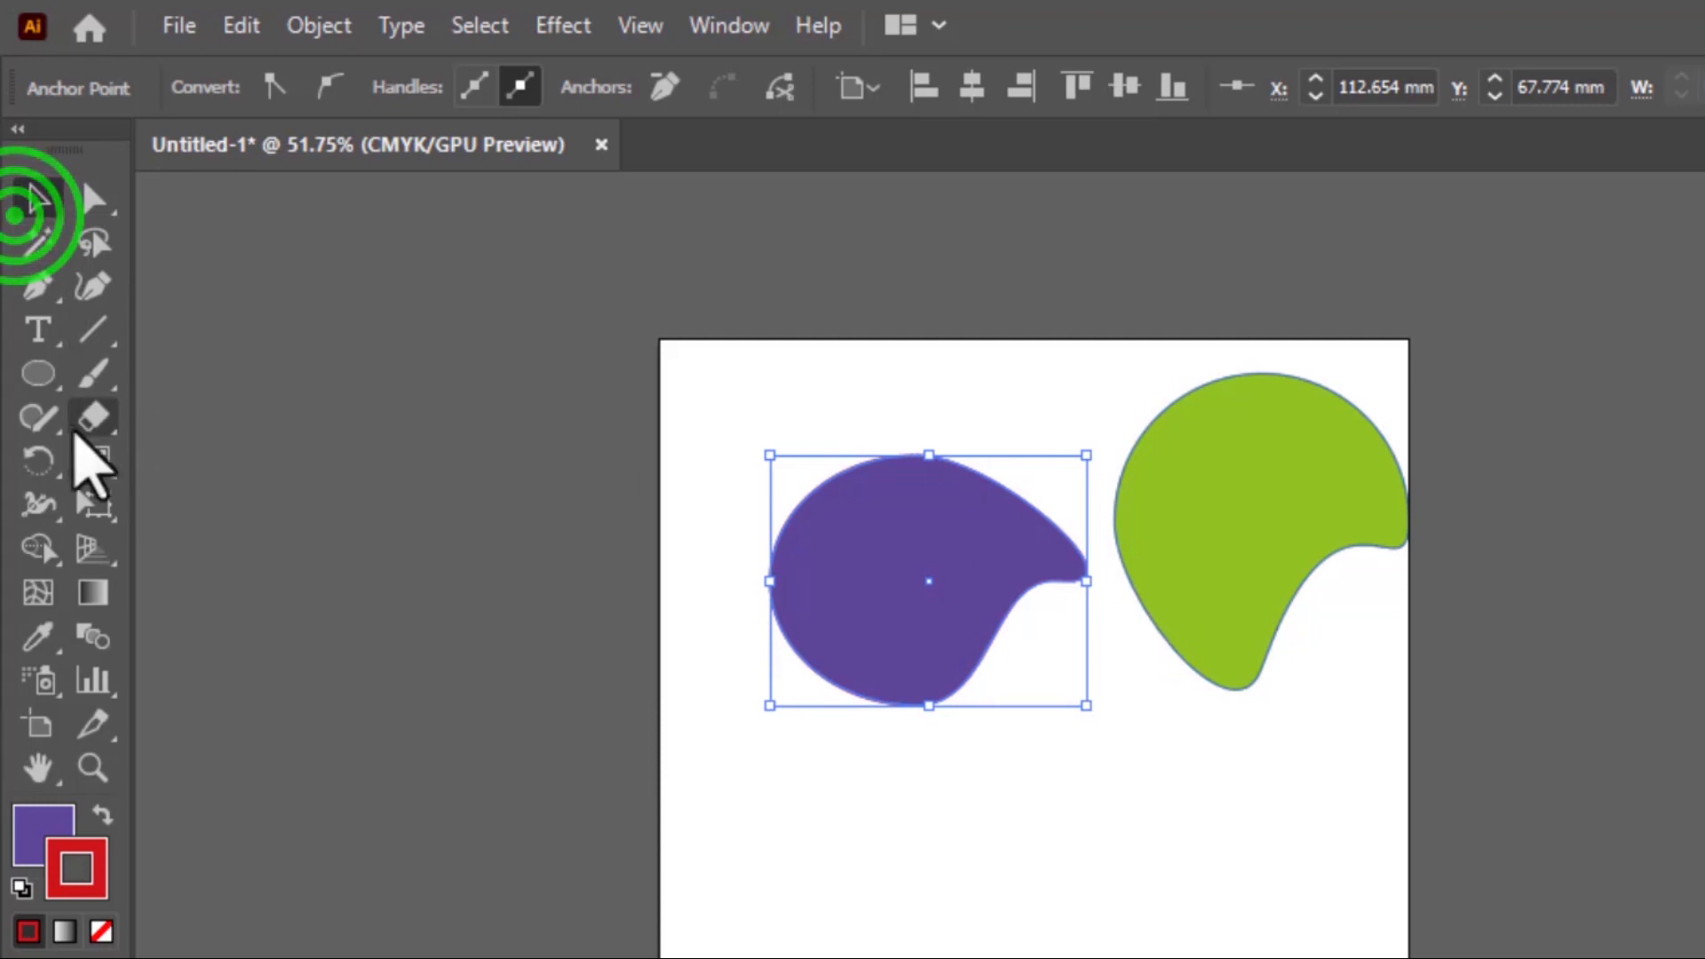
left_click(51, 388)
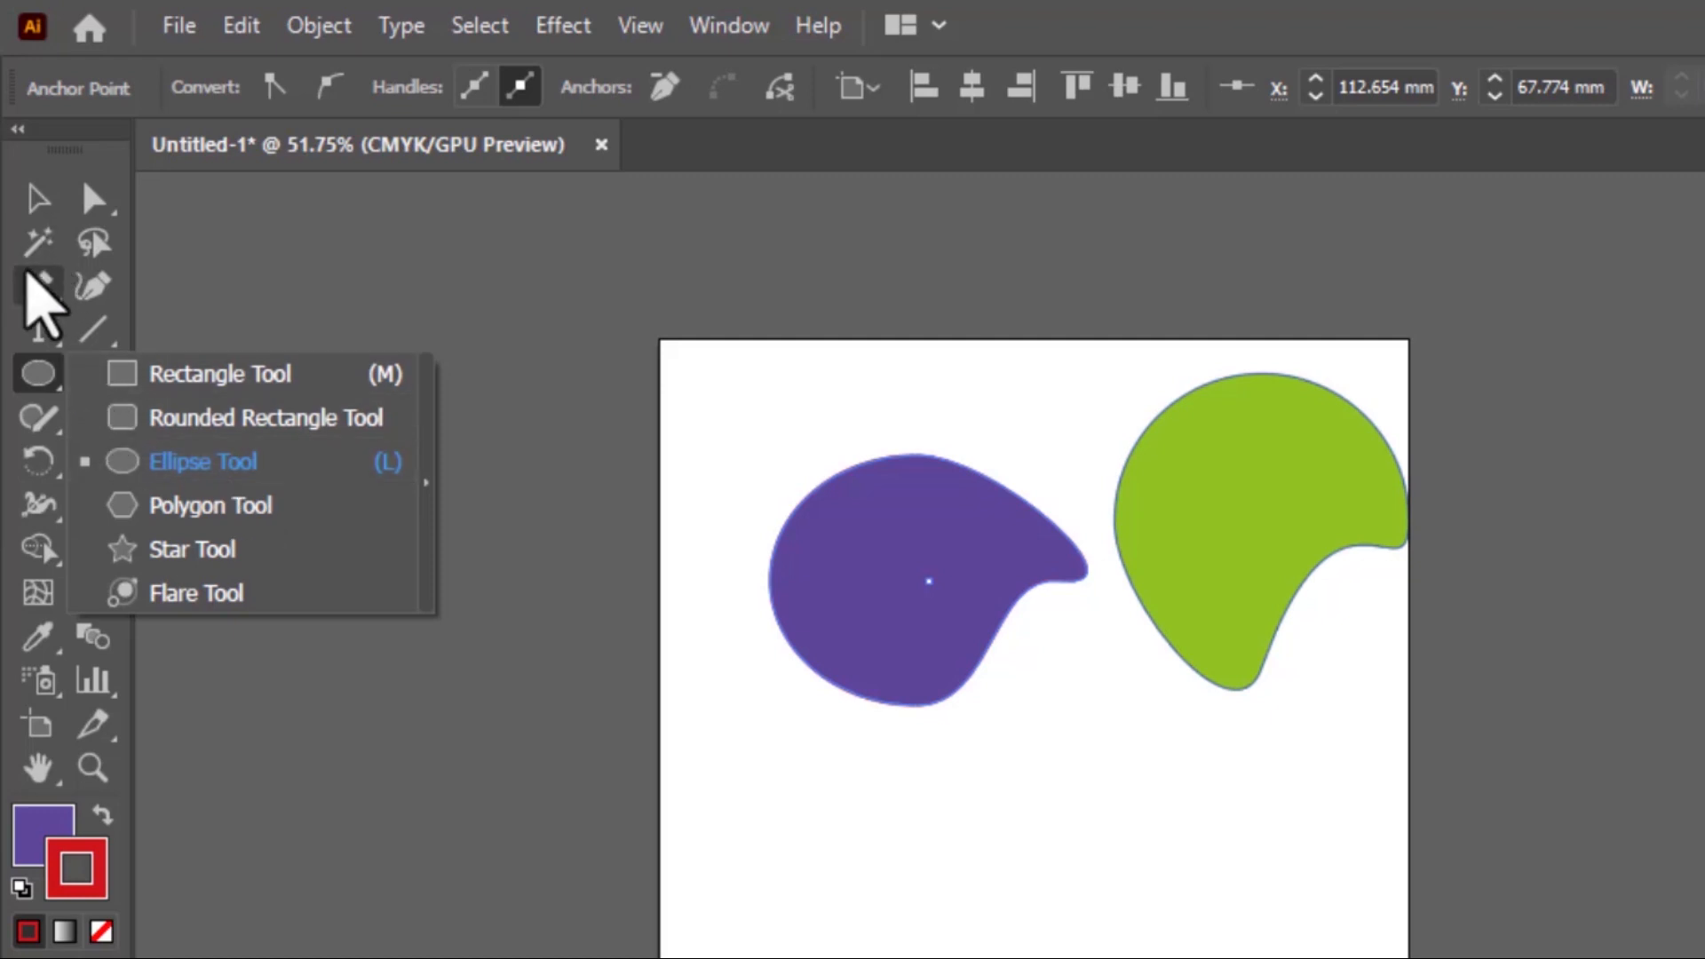
Draw a closed six-sided shape with the Pen tool below the purple shape and move it up to overlap the purple and green shapes.
left_click(28, 277)
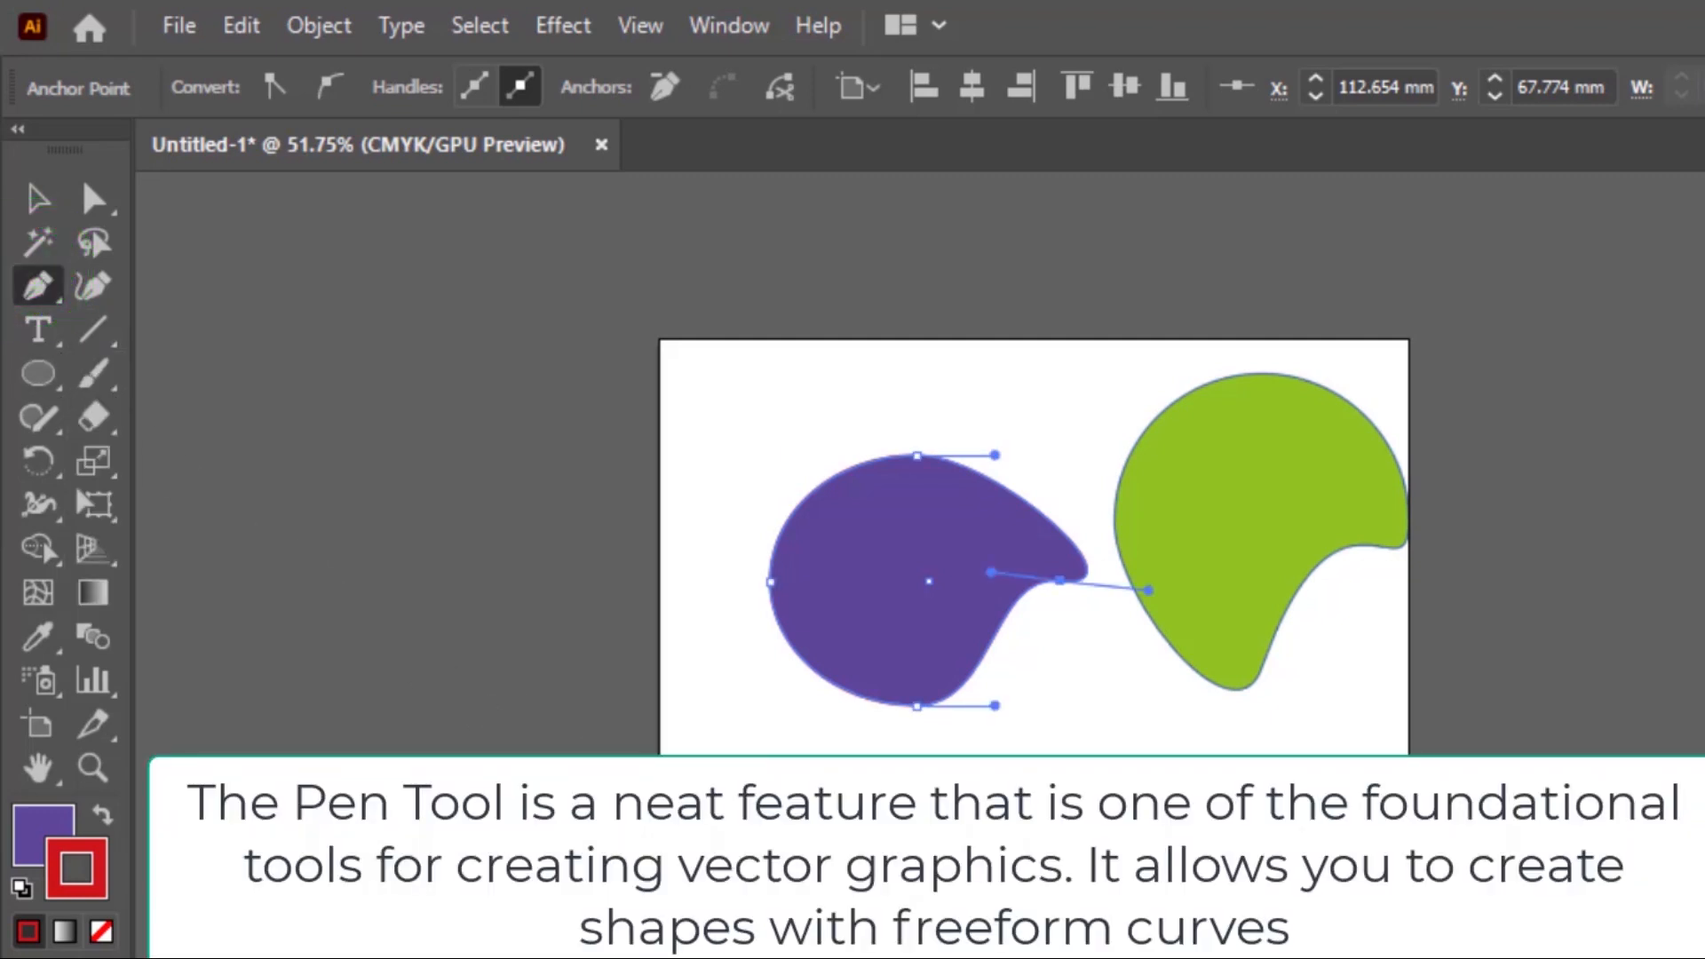
left_click(736, 826)
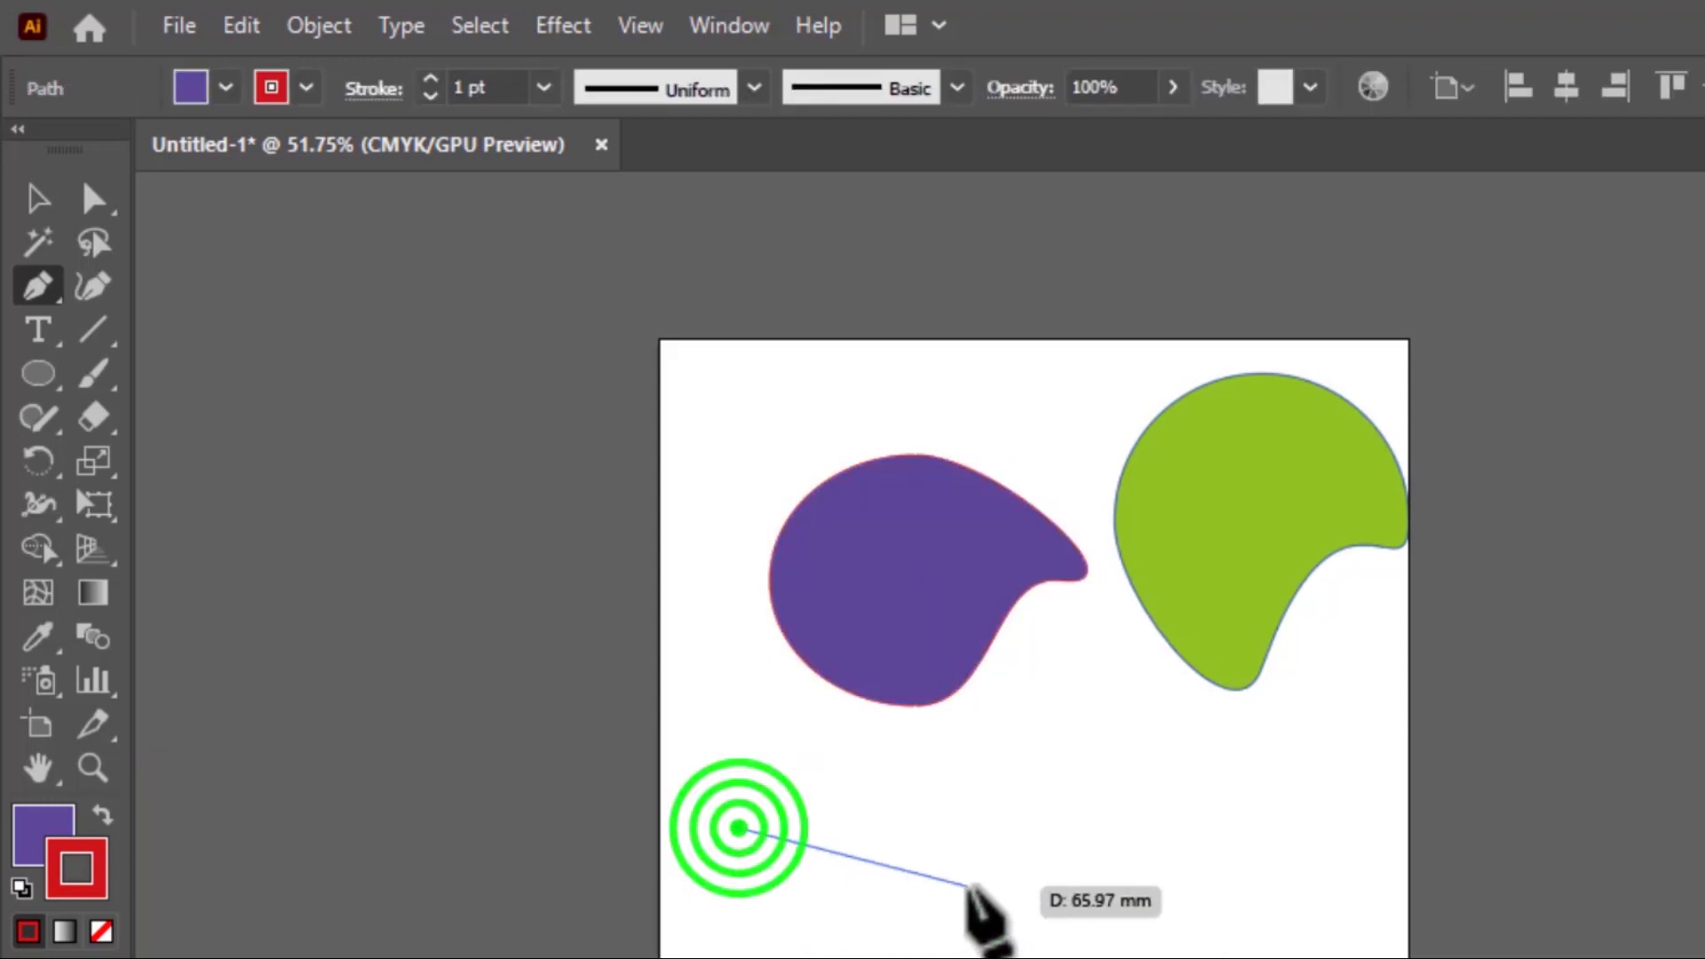
left_click(997, 833)
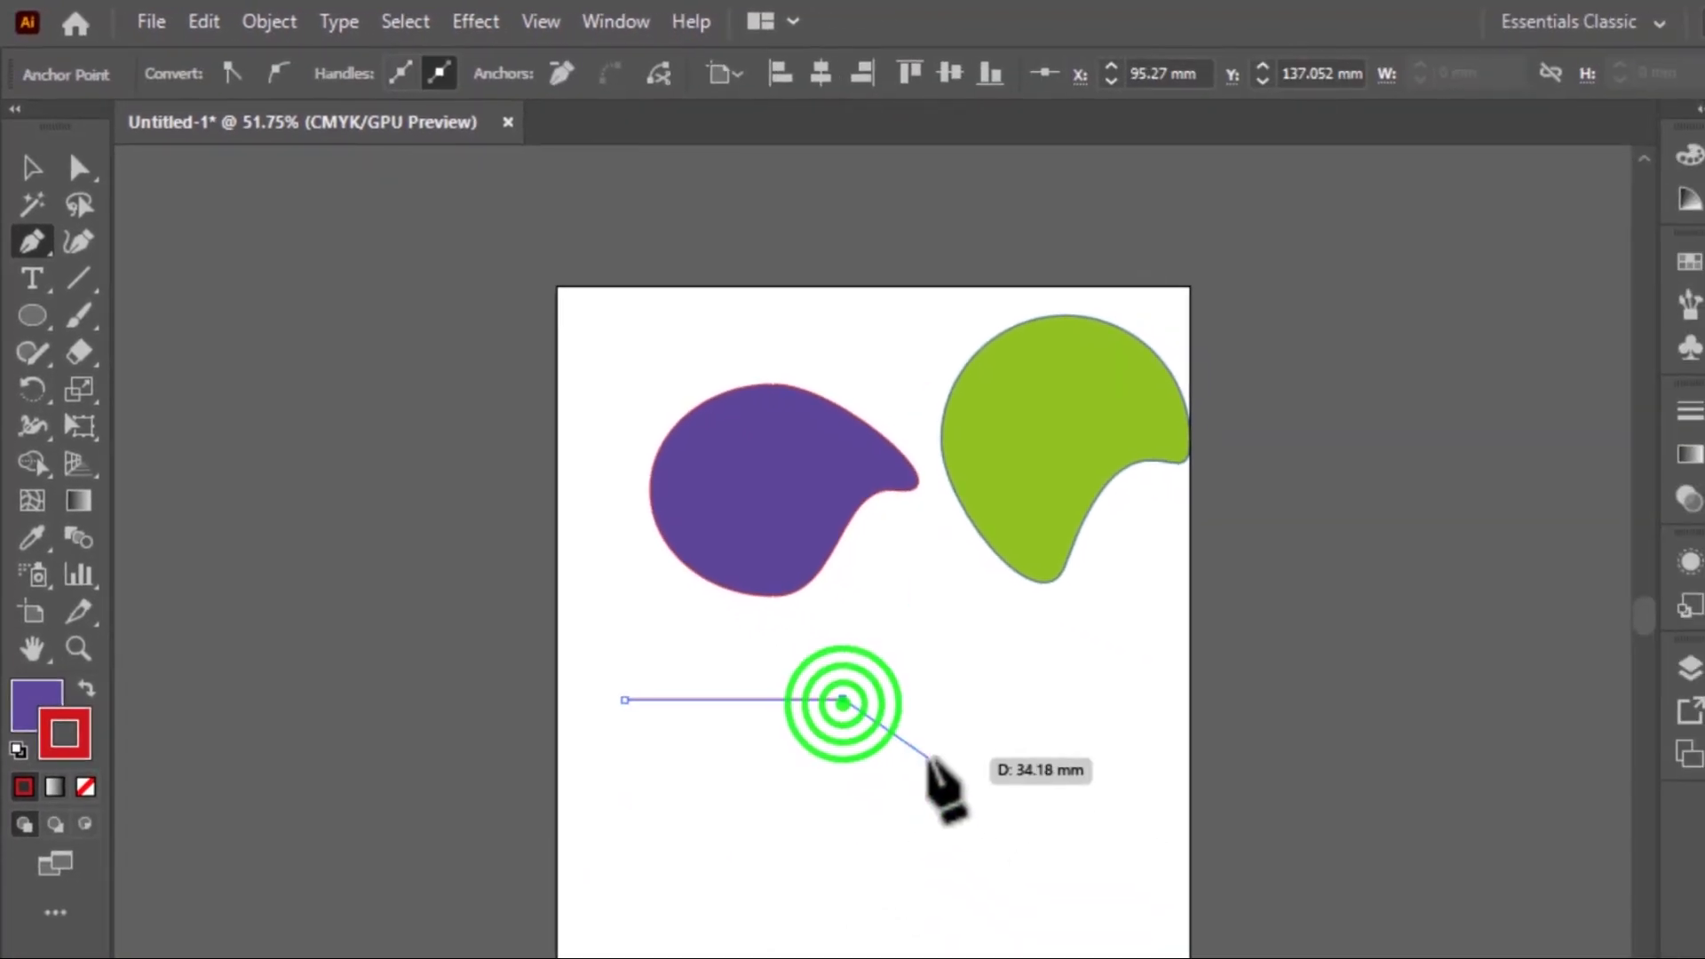
left_click(963, 808)
left_click(914, 866)
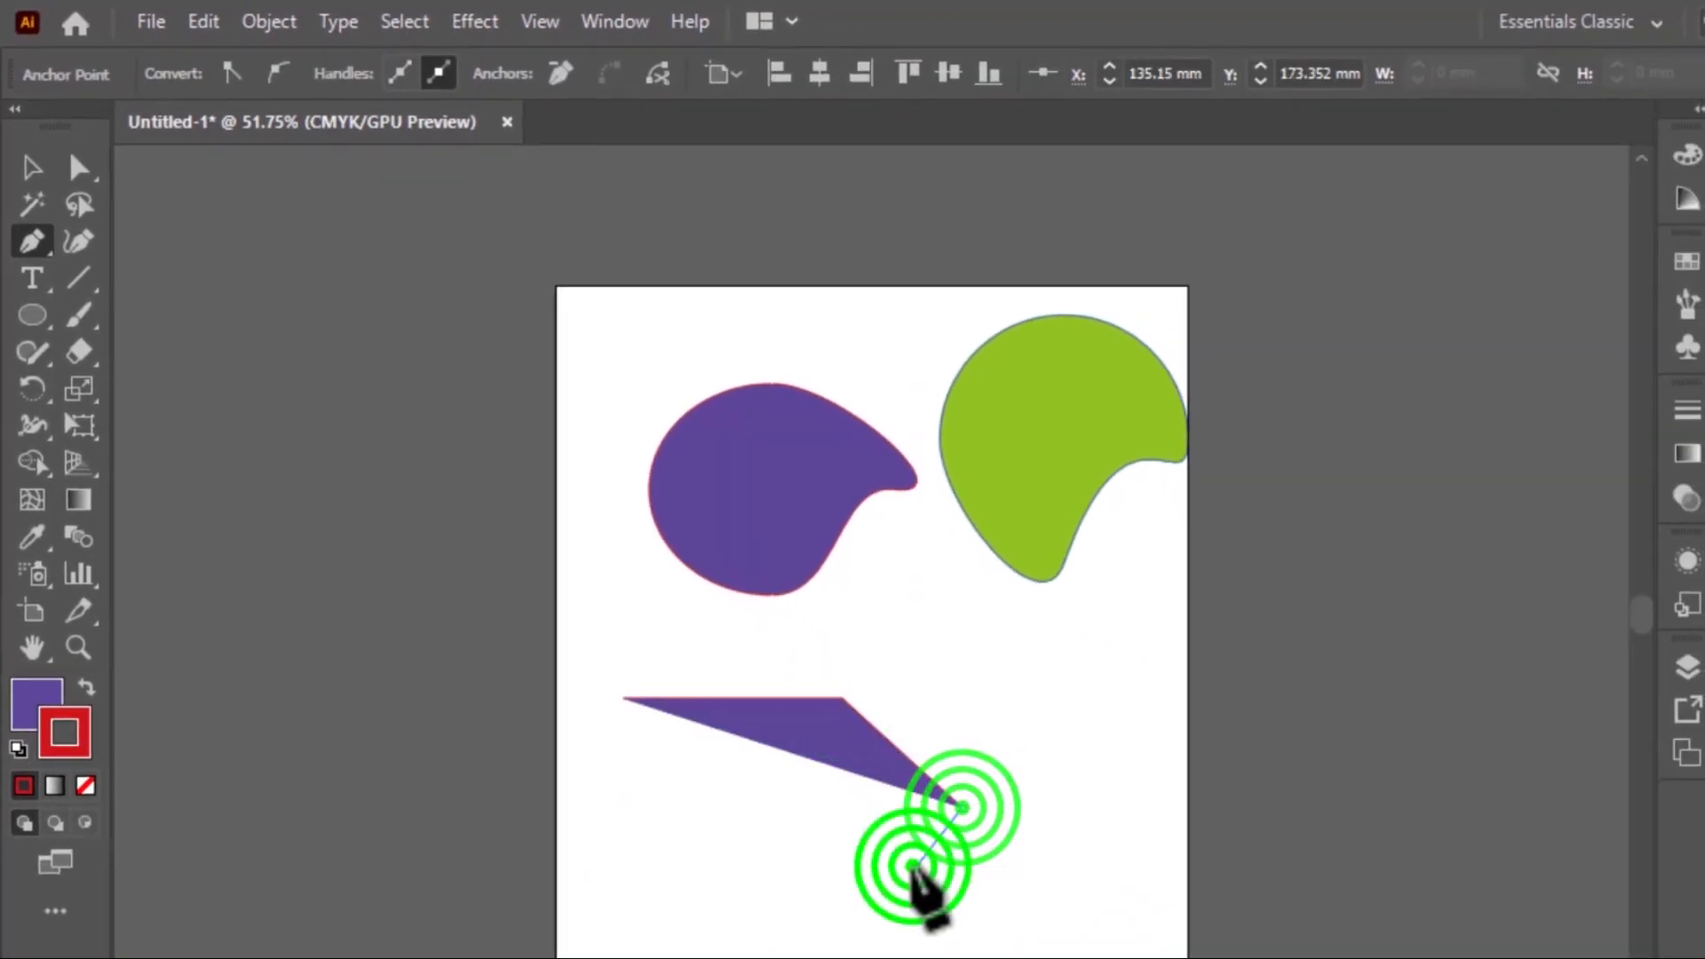
left_click(751, 908)
left_click(647, 831)
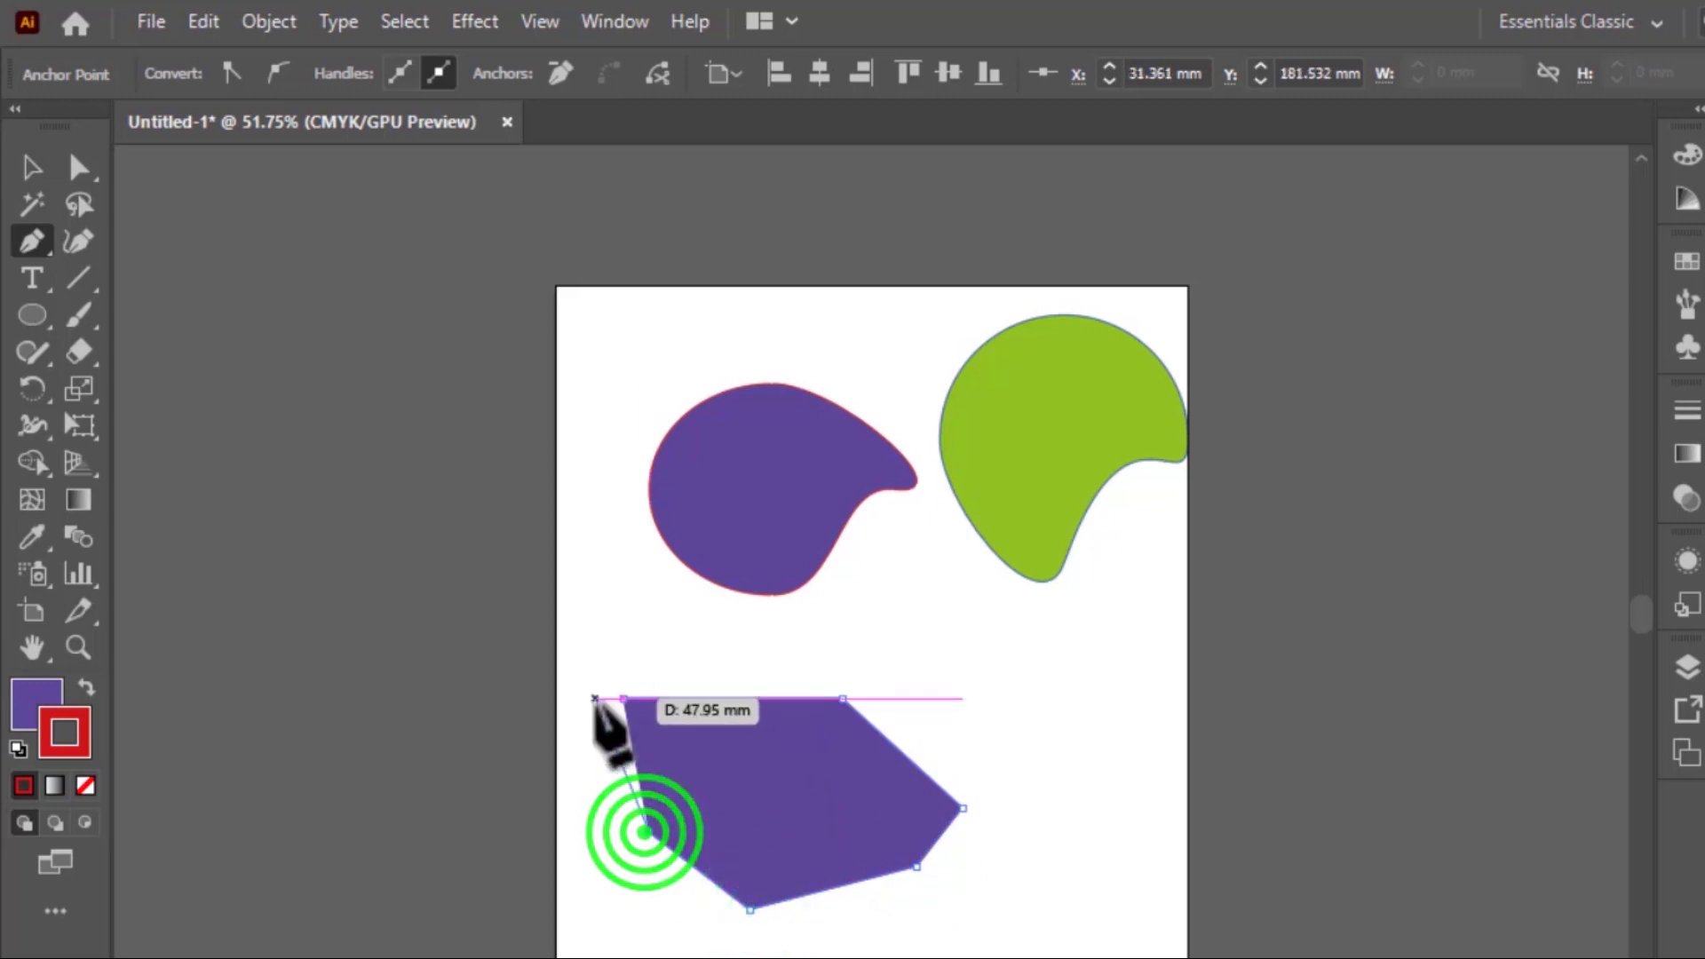
left_click(622, 699)
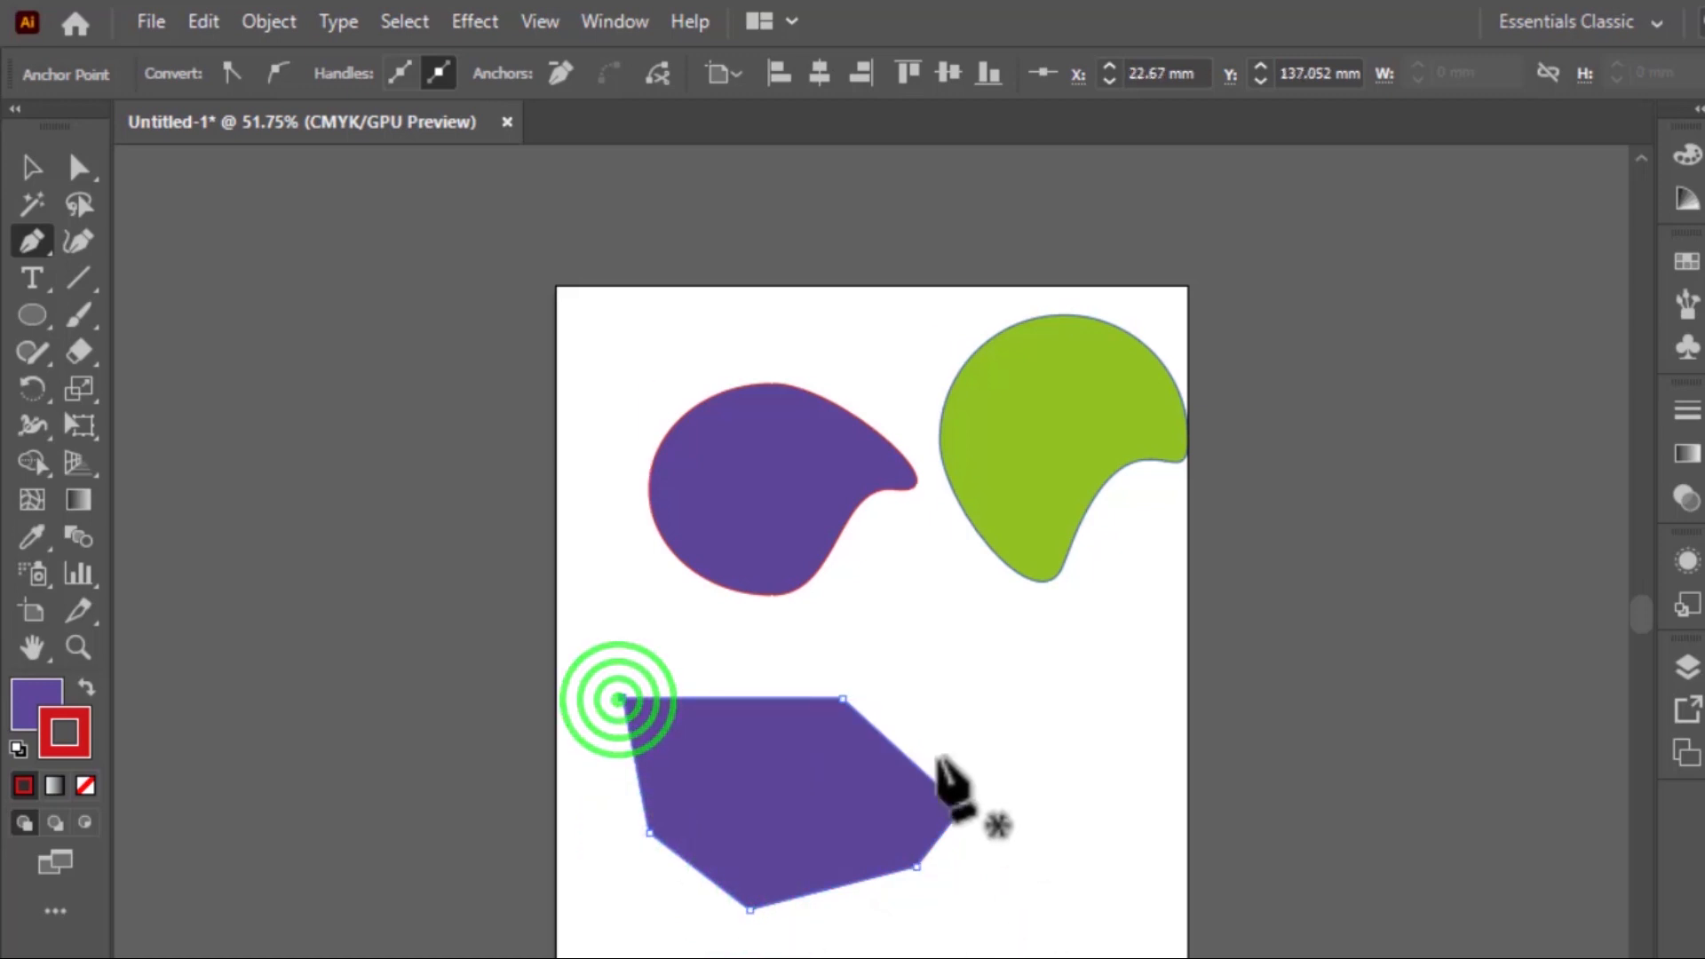
left_click(32, 168)
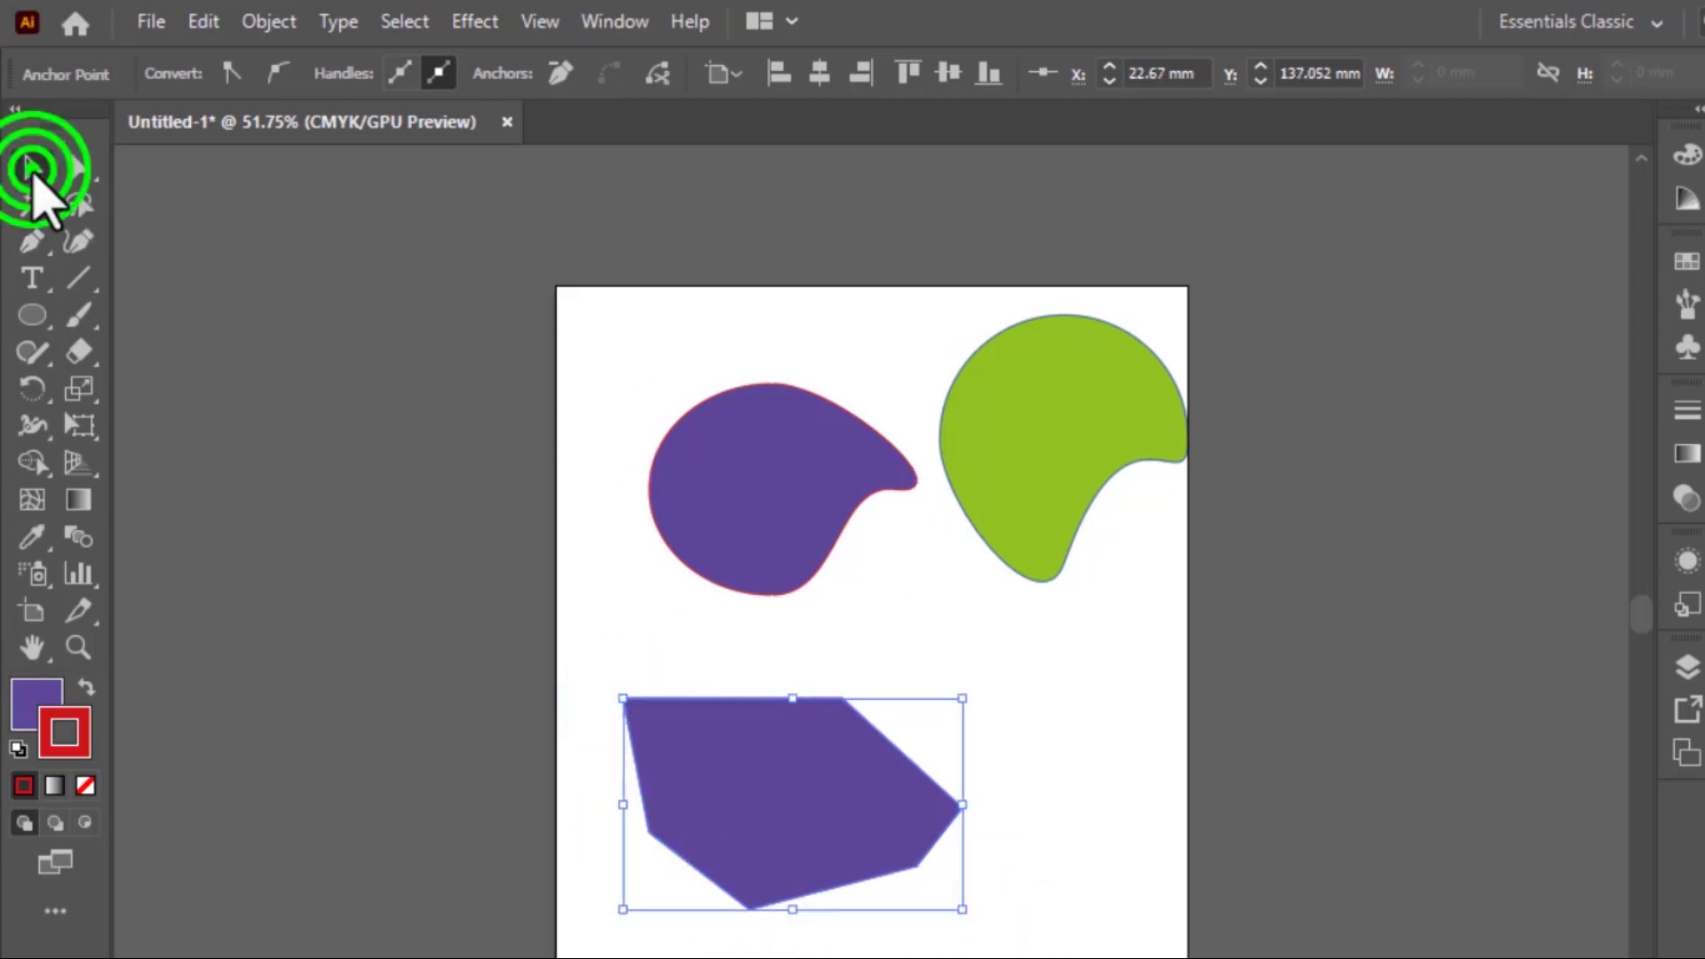
left_click_drag(863, 809, 958, 622)
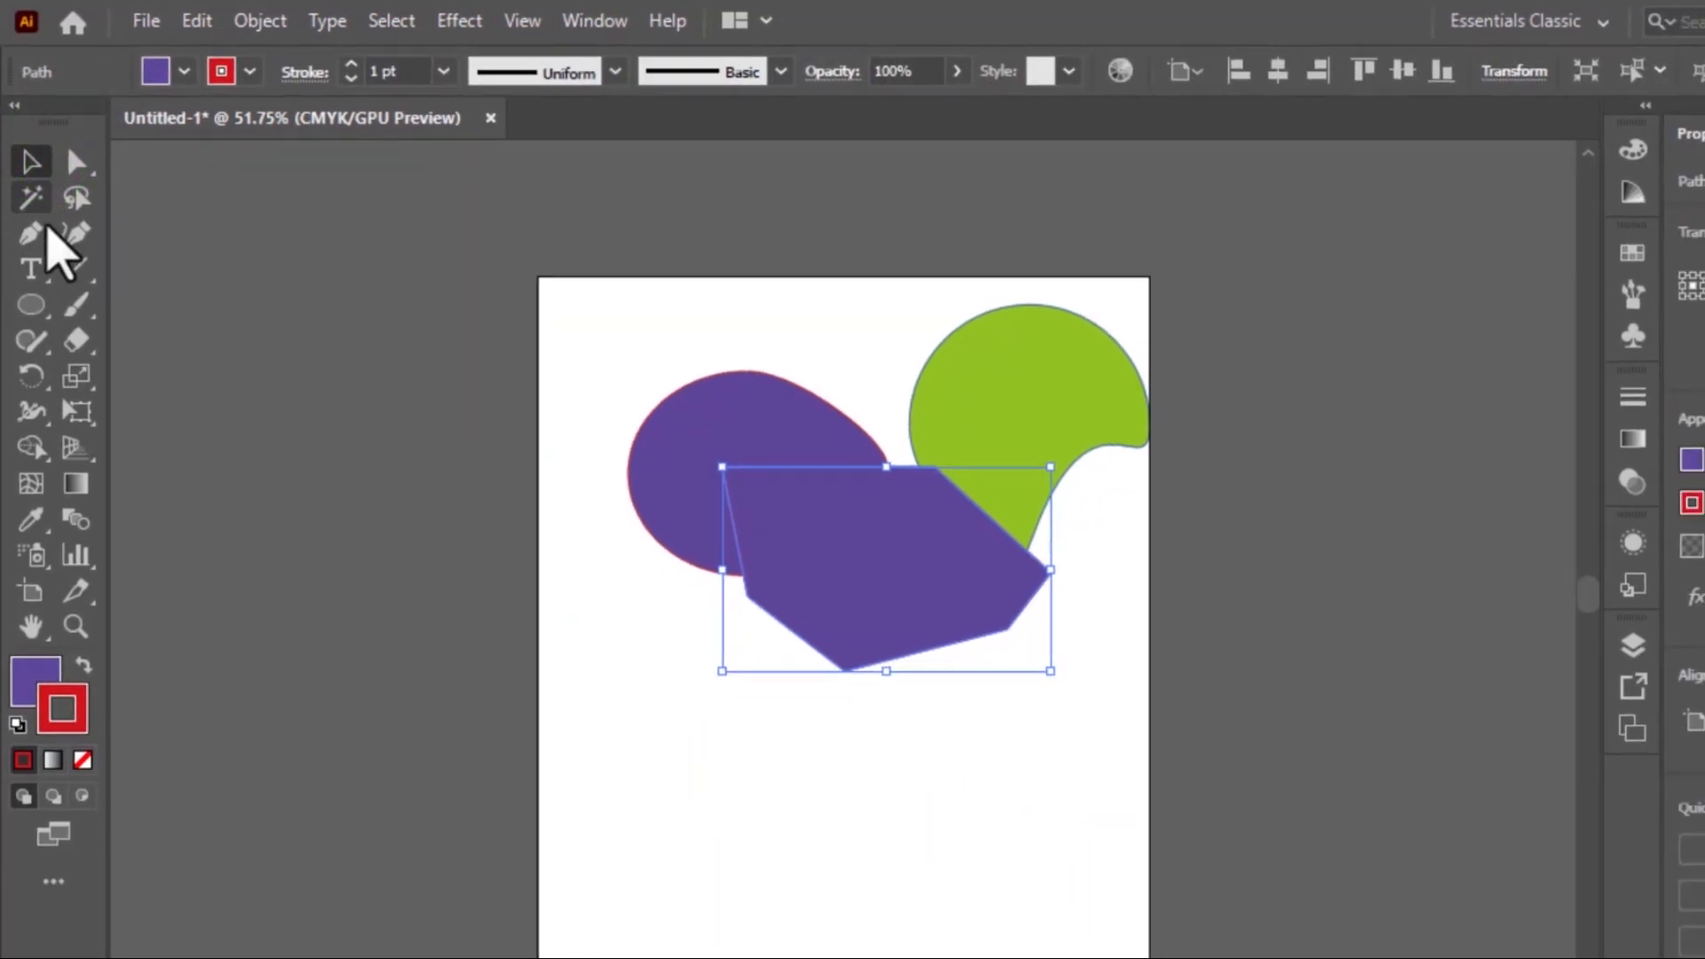
Draw an open horizontal wavy path of three arcs with the Pen tool below the polygon and finish the path.
left_click(32, 233)
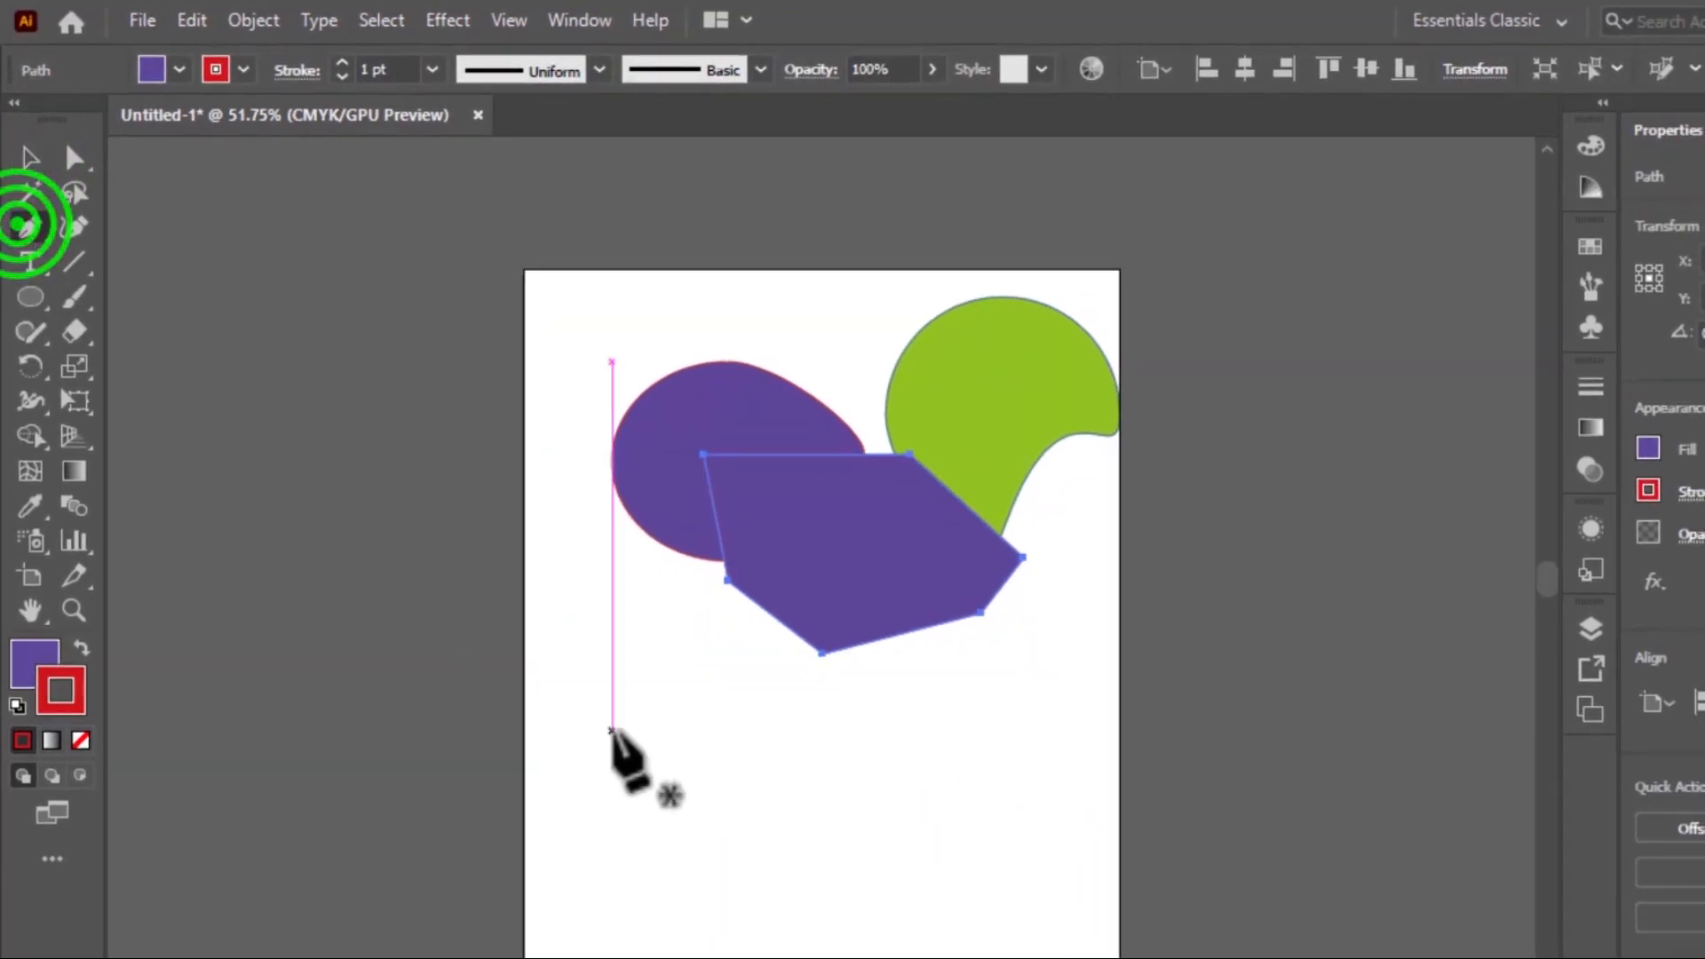
left_click_drag(616, 753, 654, 748)
left_click_drag(783, 734, 860, 808)
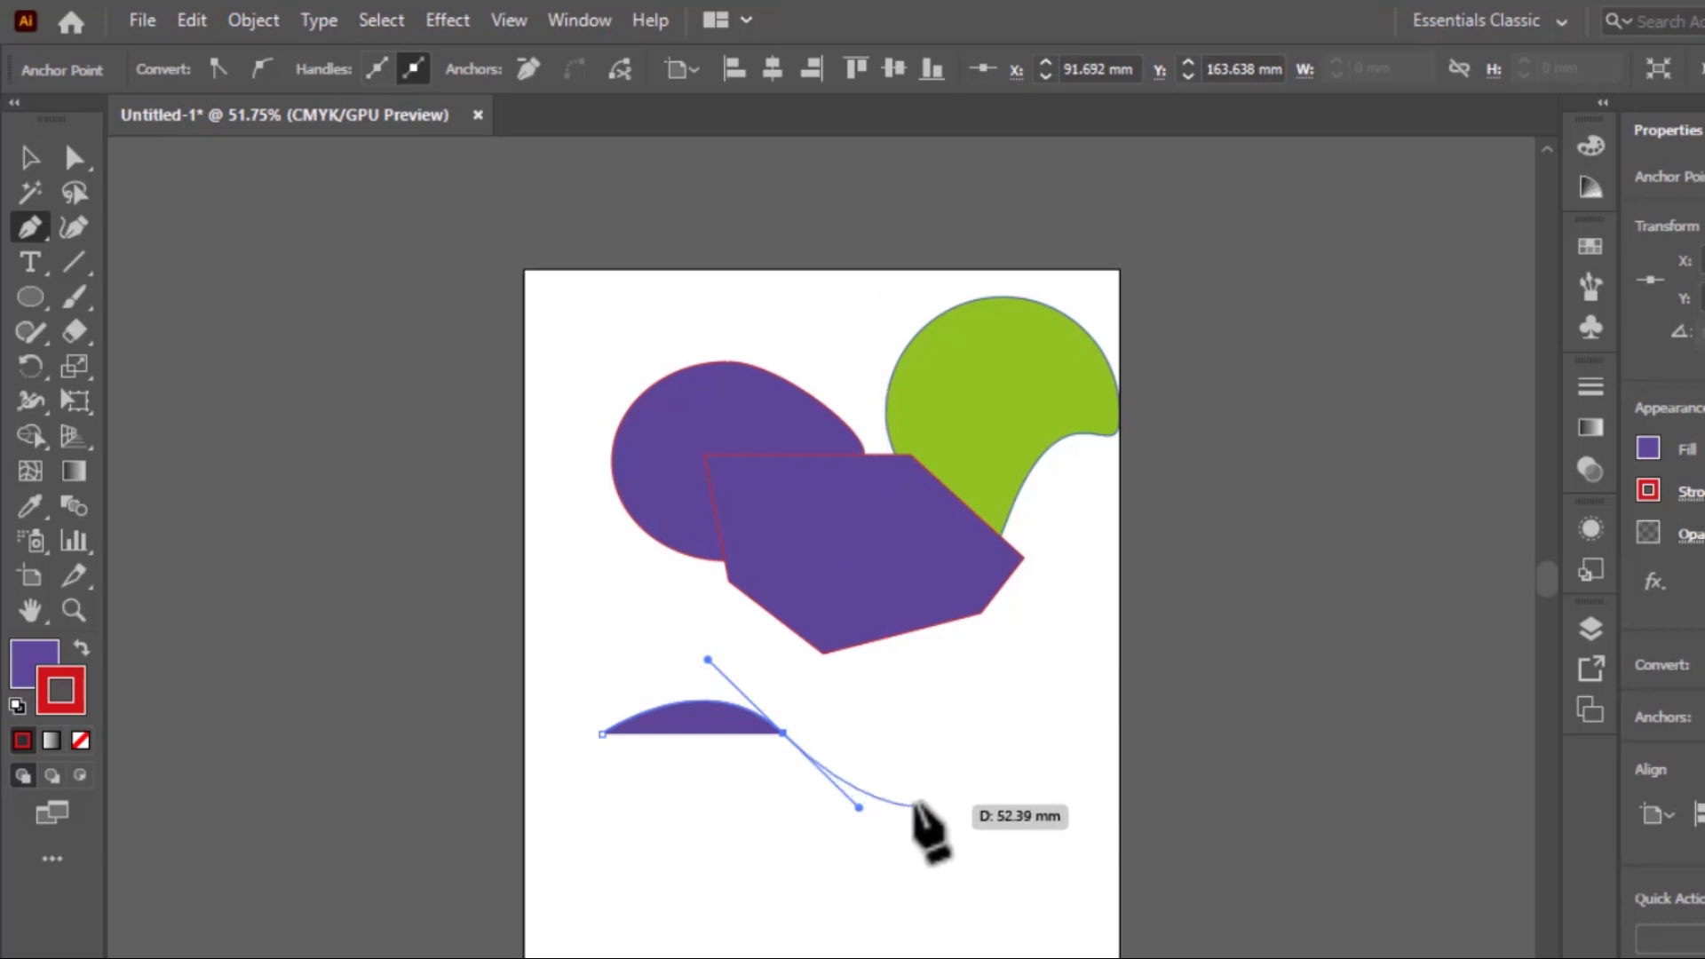
left_click(943, 733)
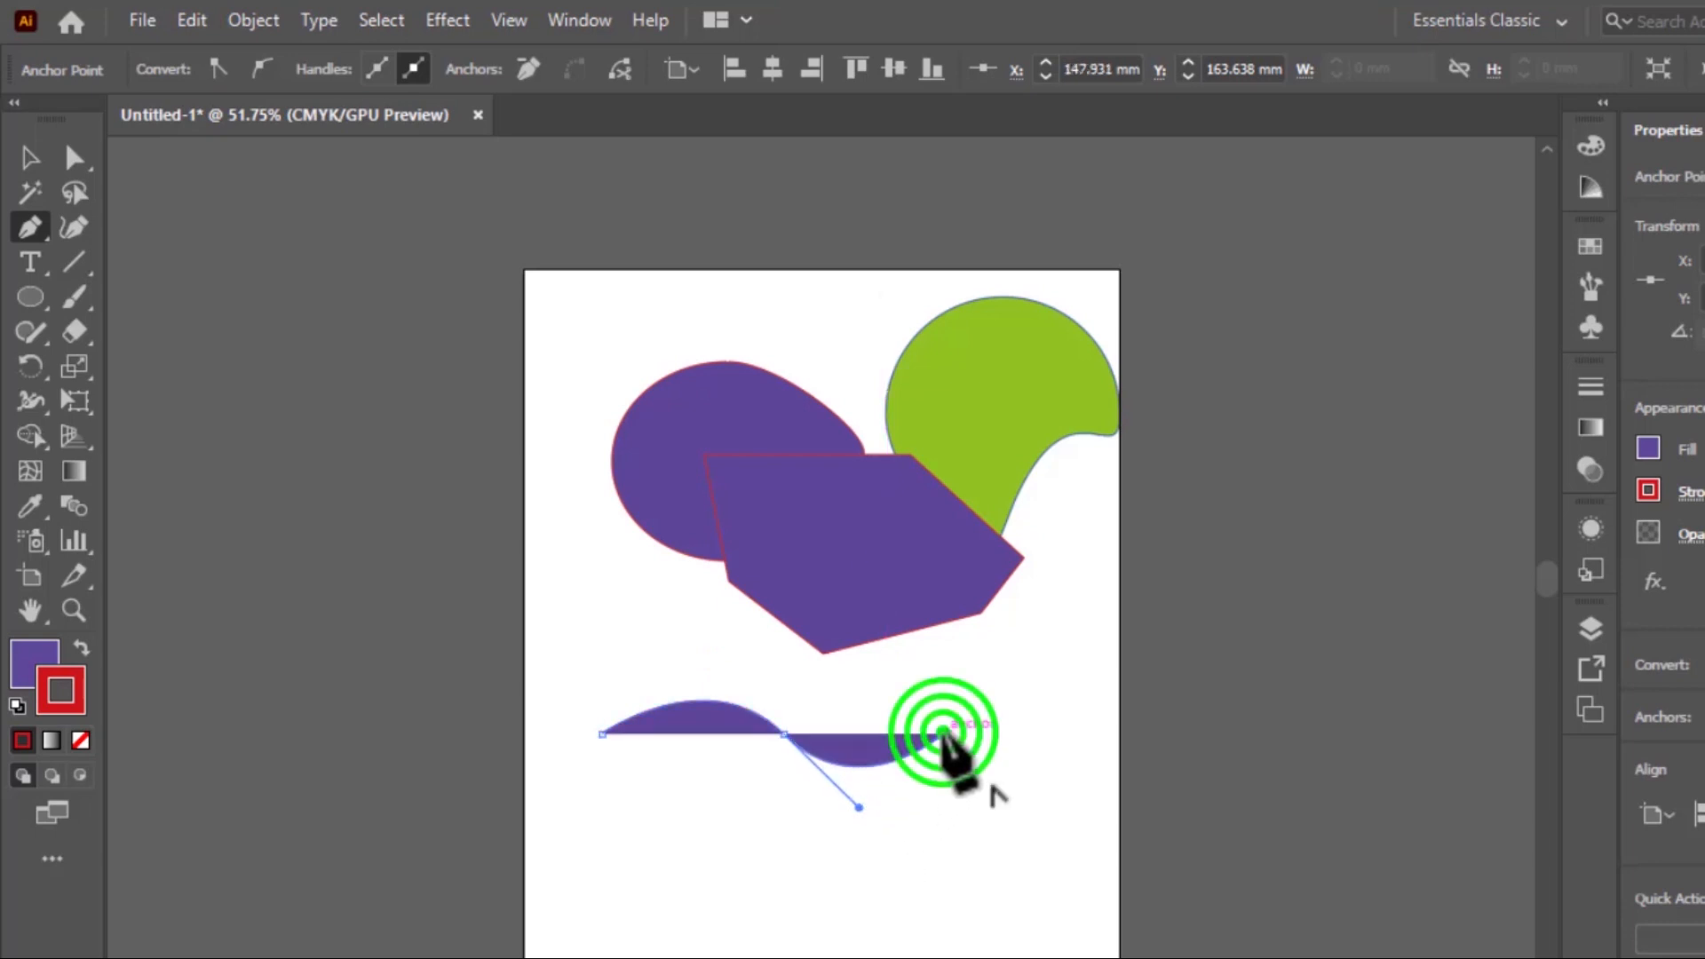
left_click_drag(1068, 733, 1163, 802)
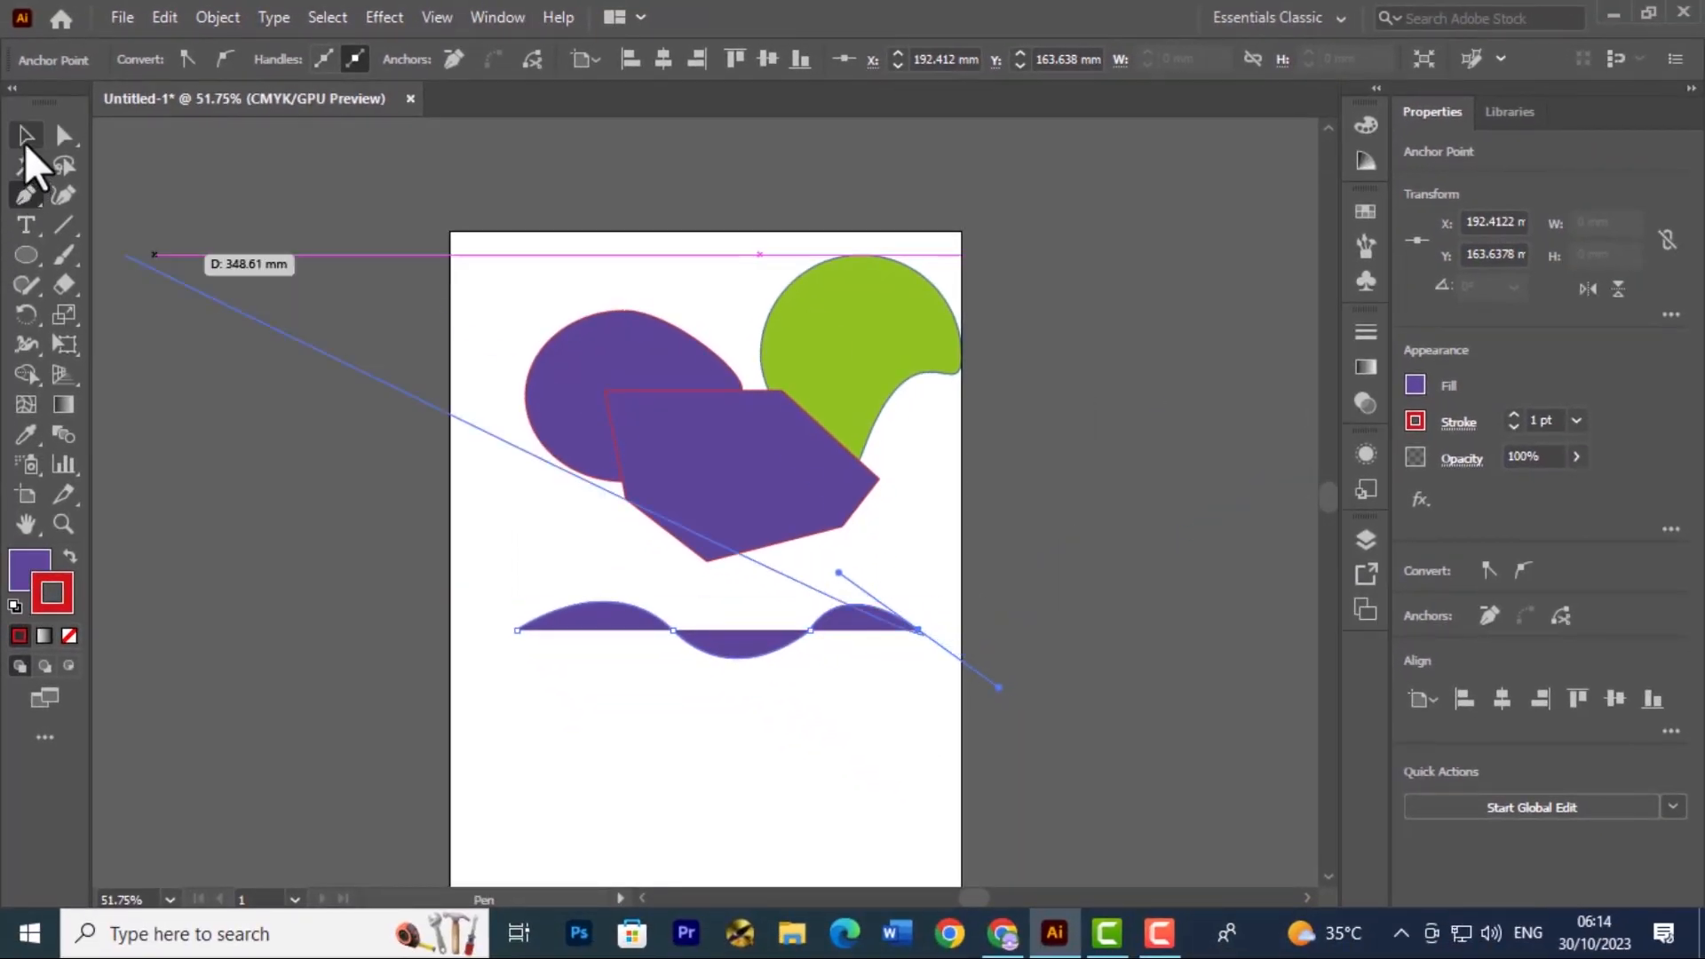
left_click(25, 137)
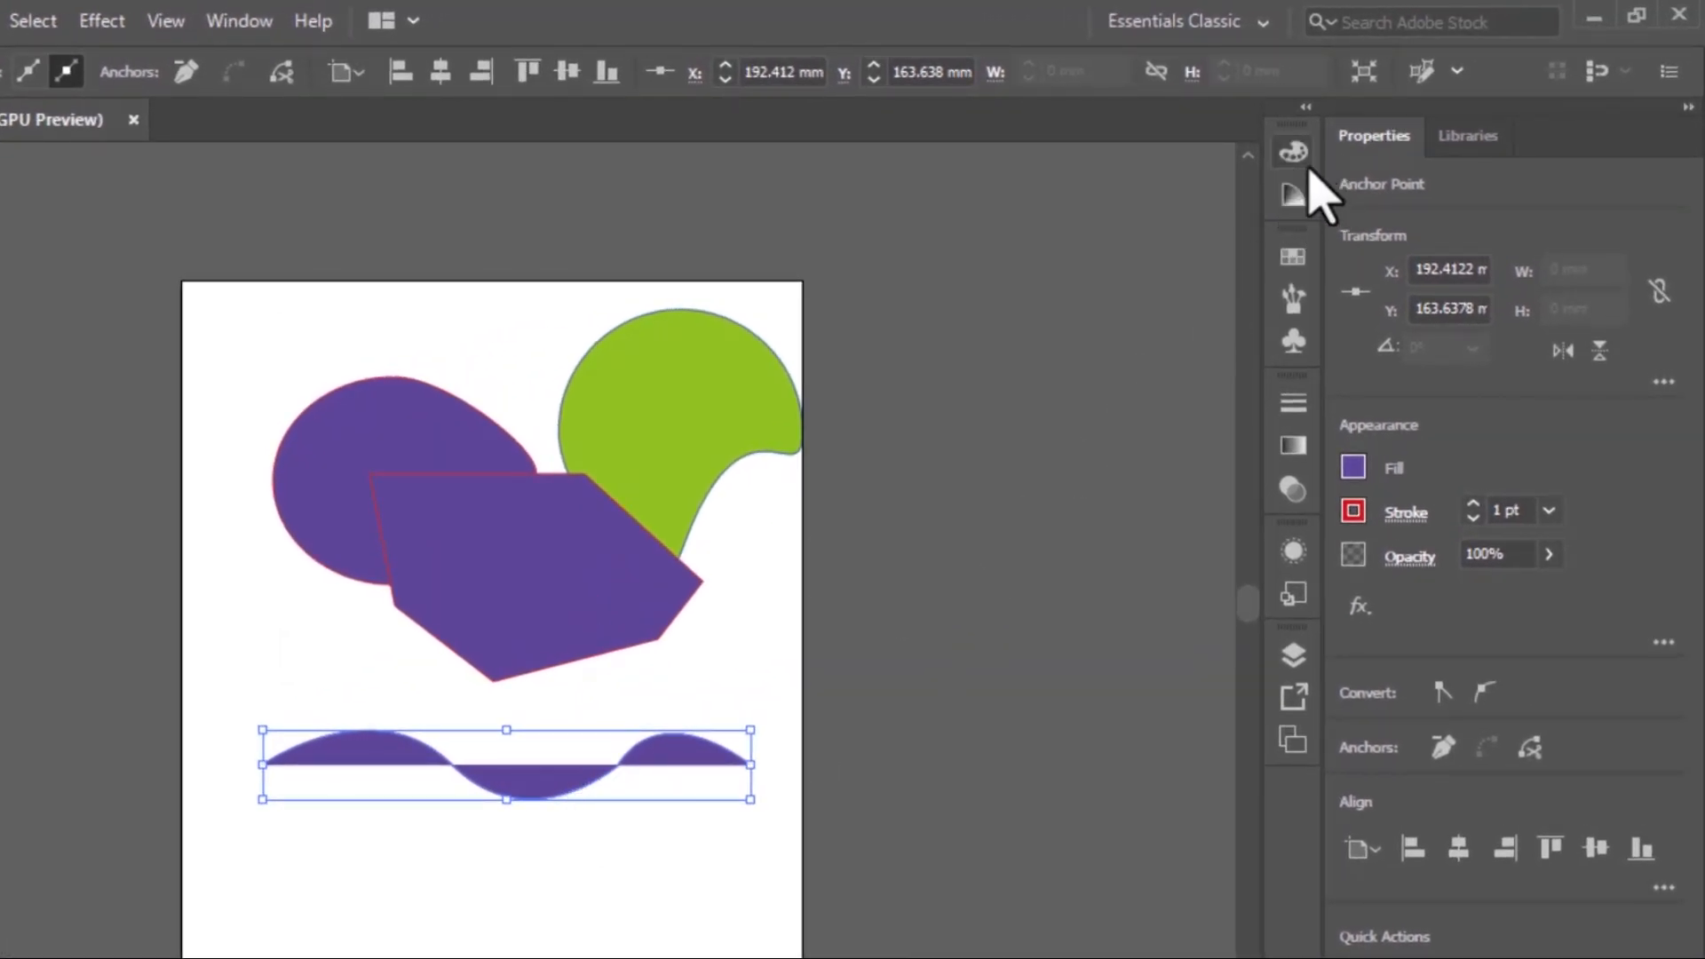
Reset the wavy path to the default white fill and black stroke, collapse the Color panel and deselect the path.
left_click(1292, 151)
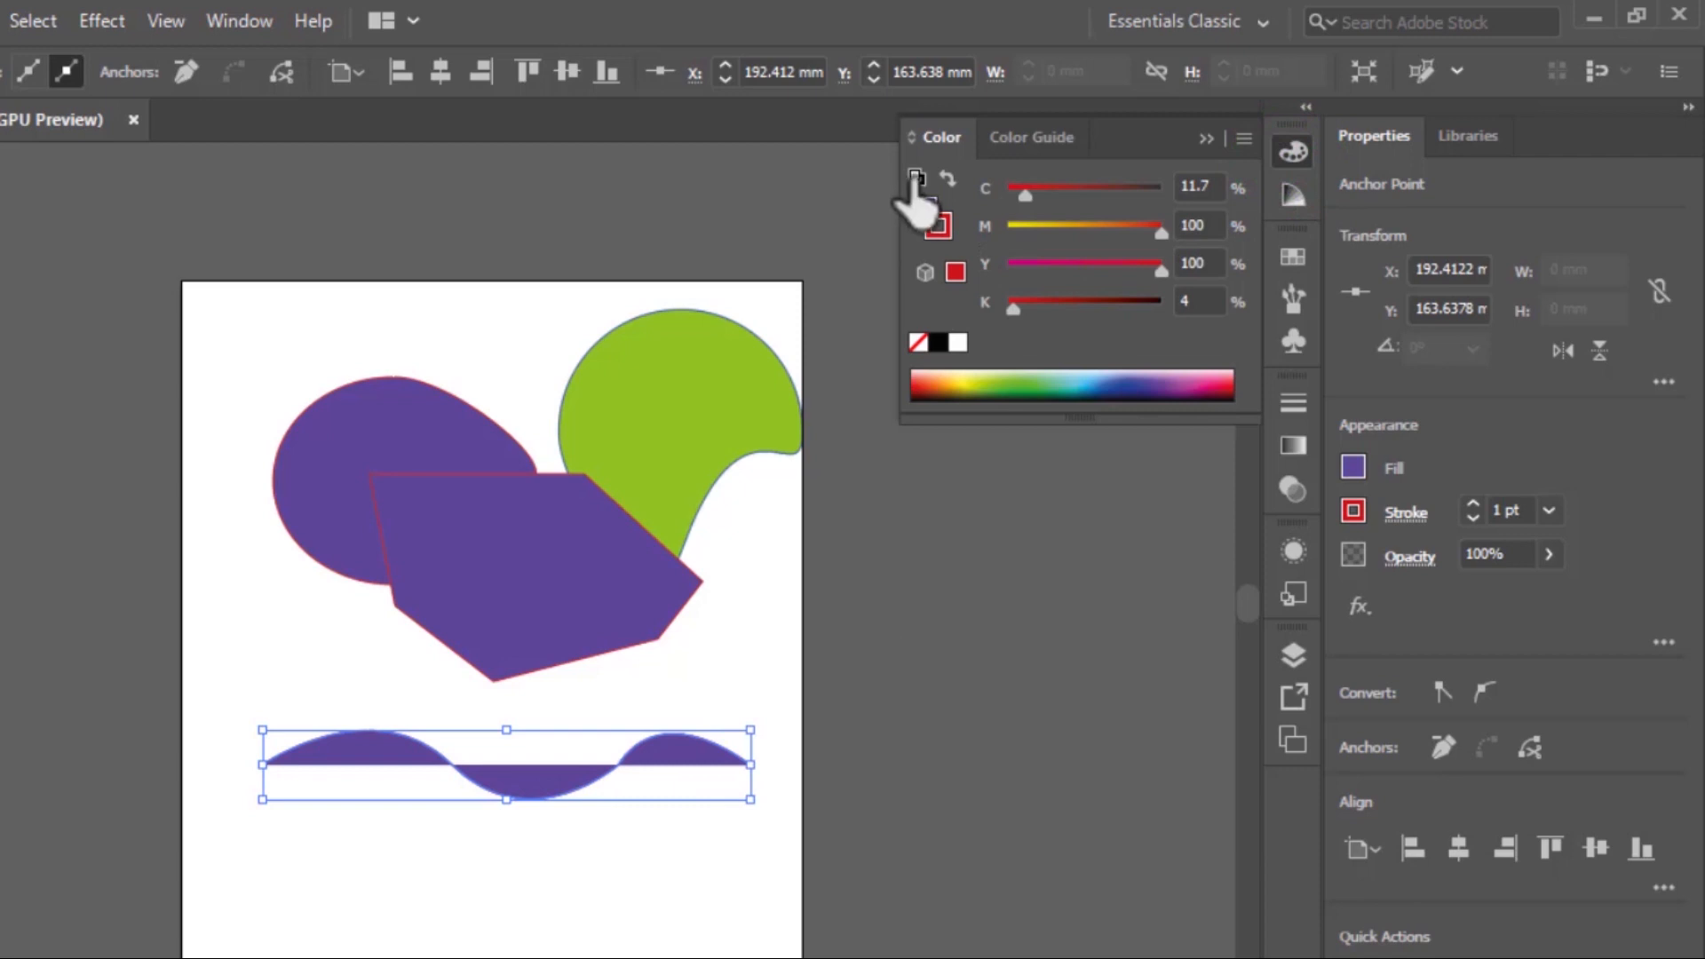
left_click(915, 177)
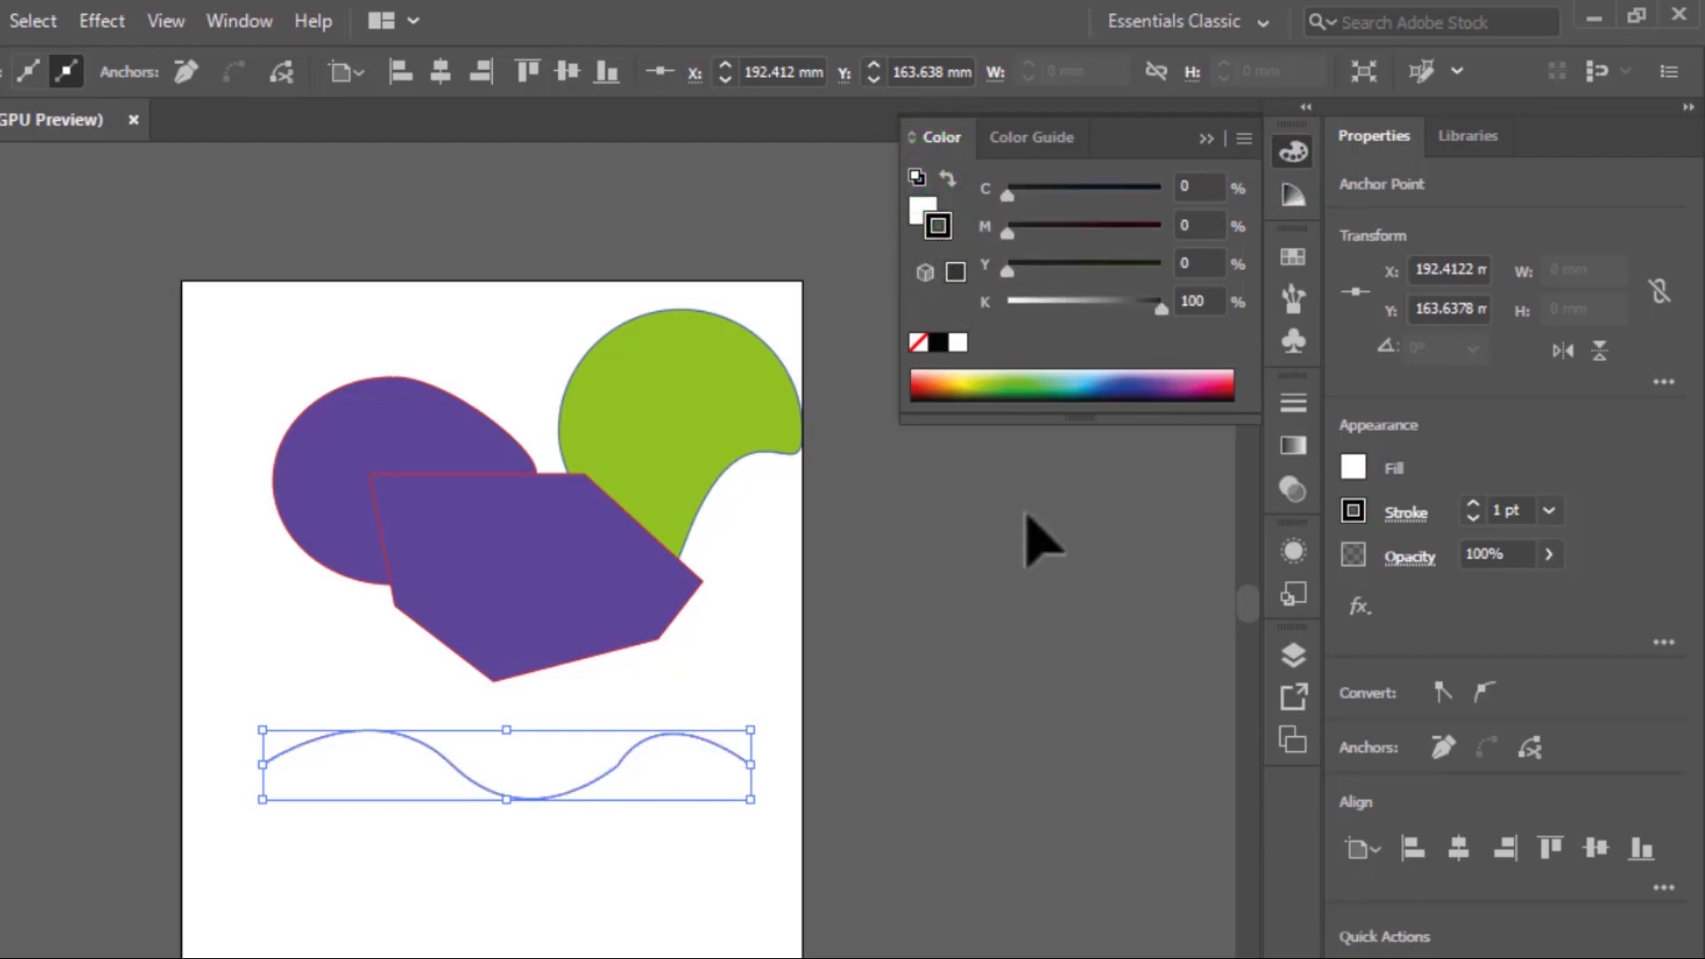
left_click(1204, 139)
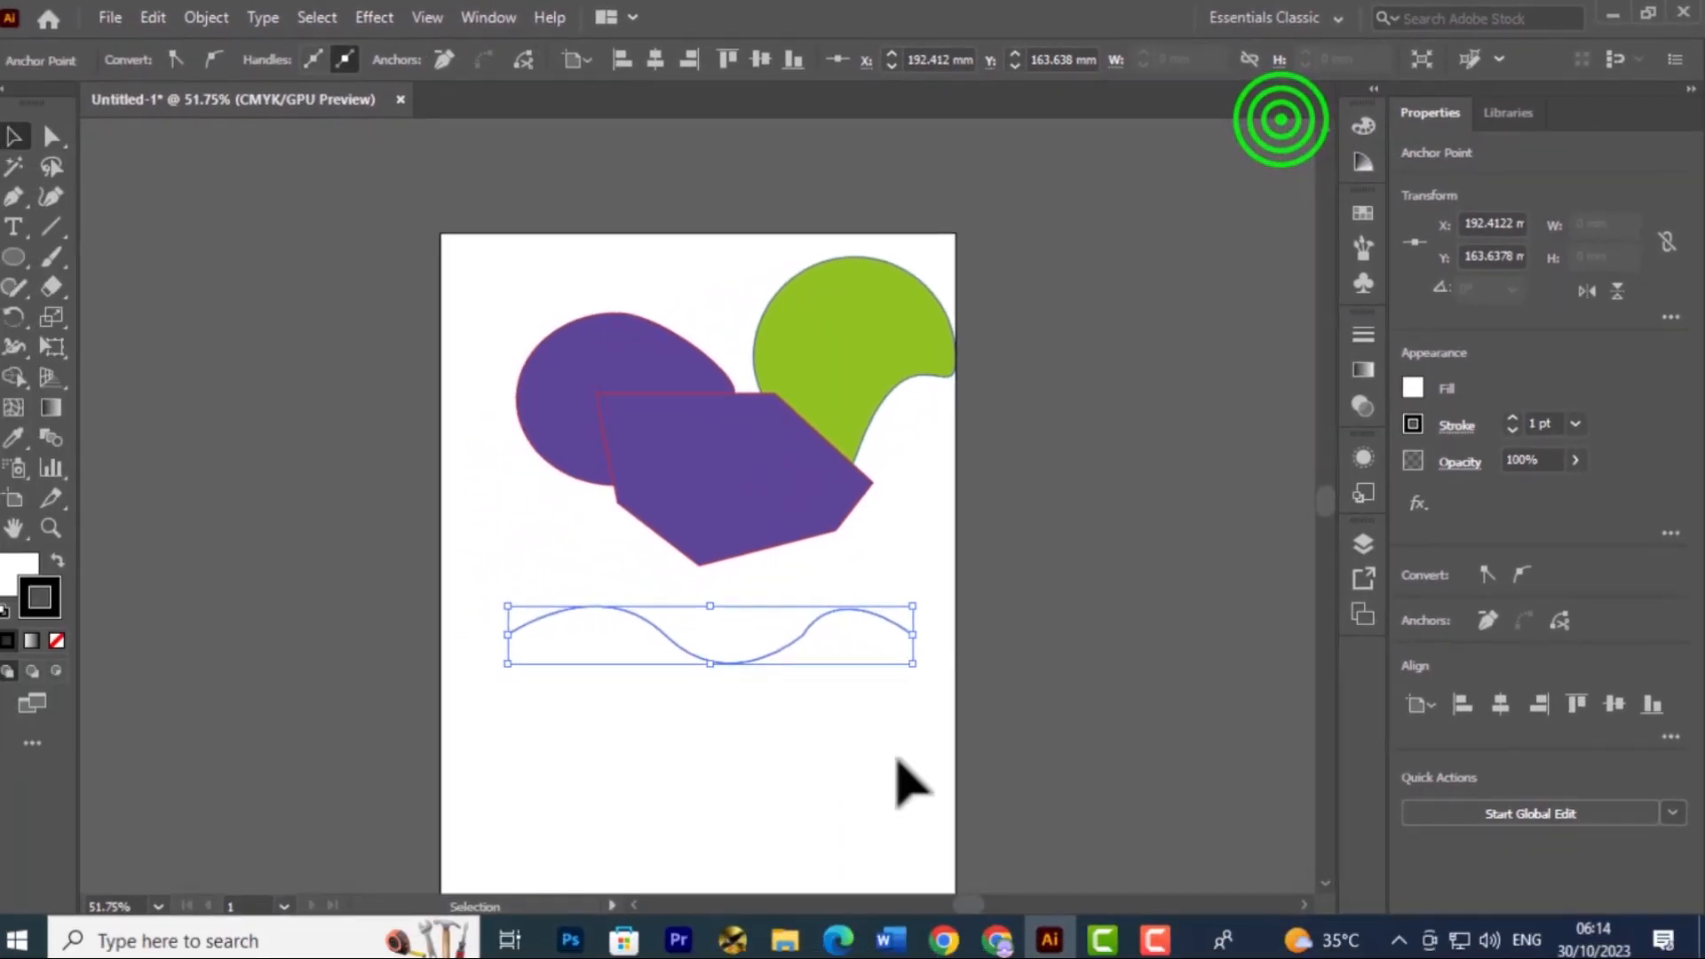
left_click(810, 781)
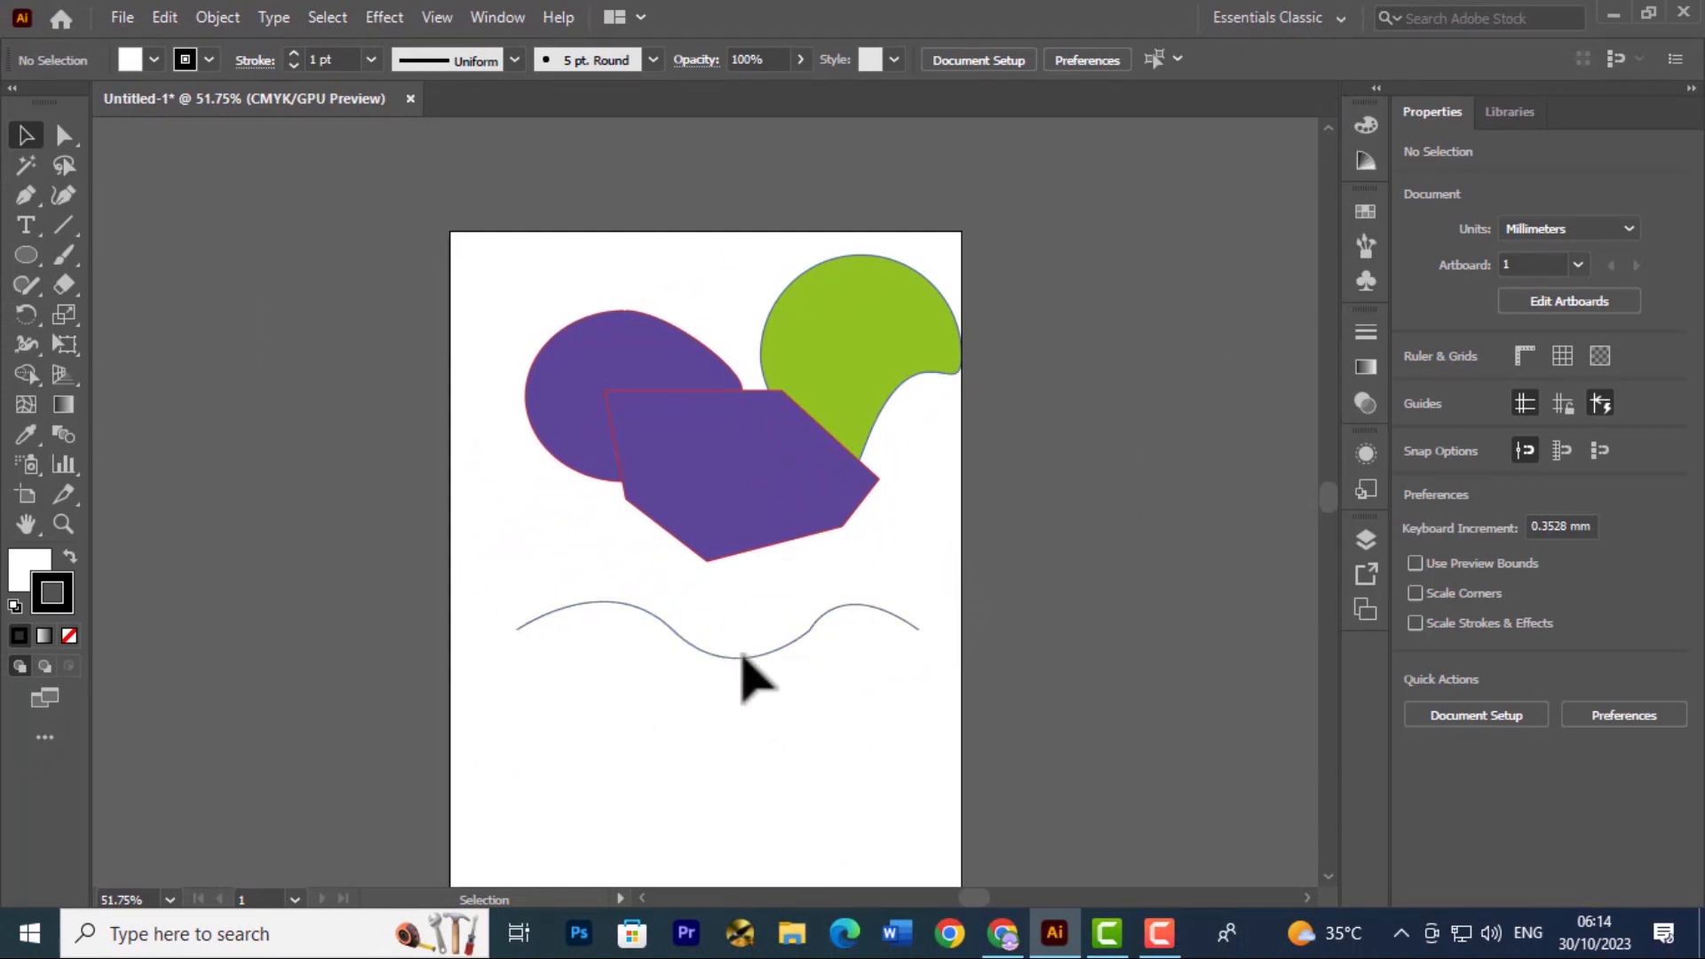
Move the polygon to the artboard's top edge, nudge the green shape toward the purple one, and move the wavy path up beneath them.
left_click_drag(730, 515, 622, 337)
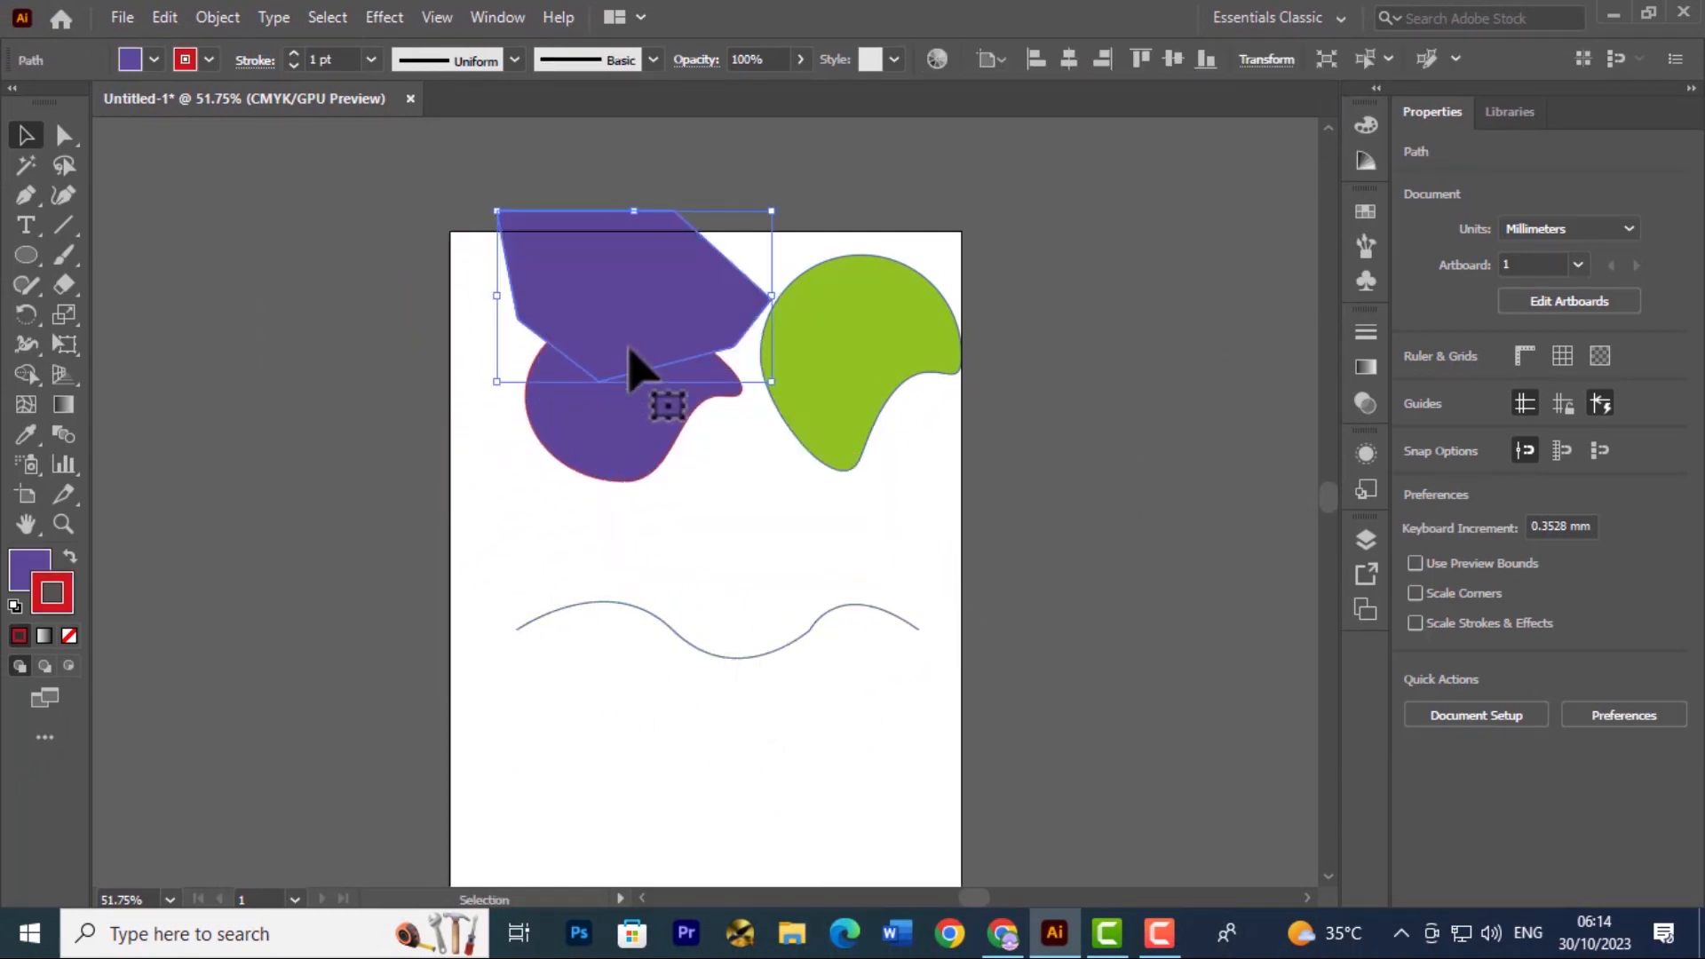
left_click_drag(846, 406, 816, 407)
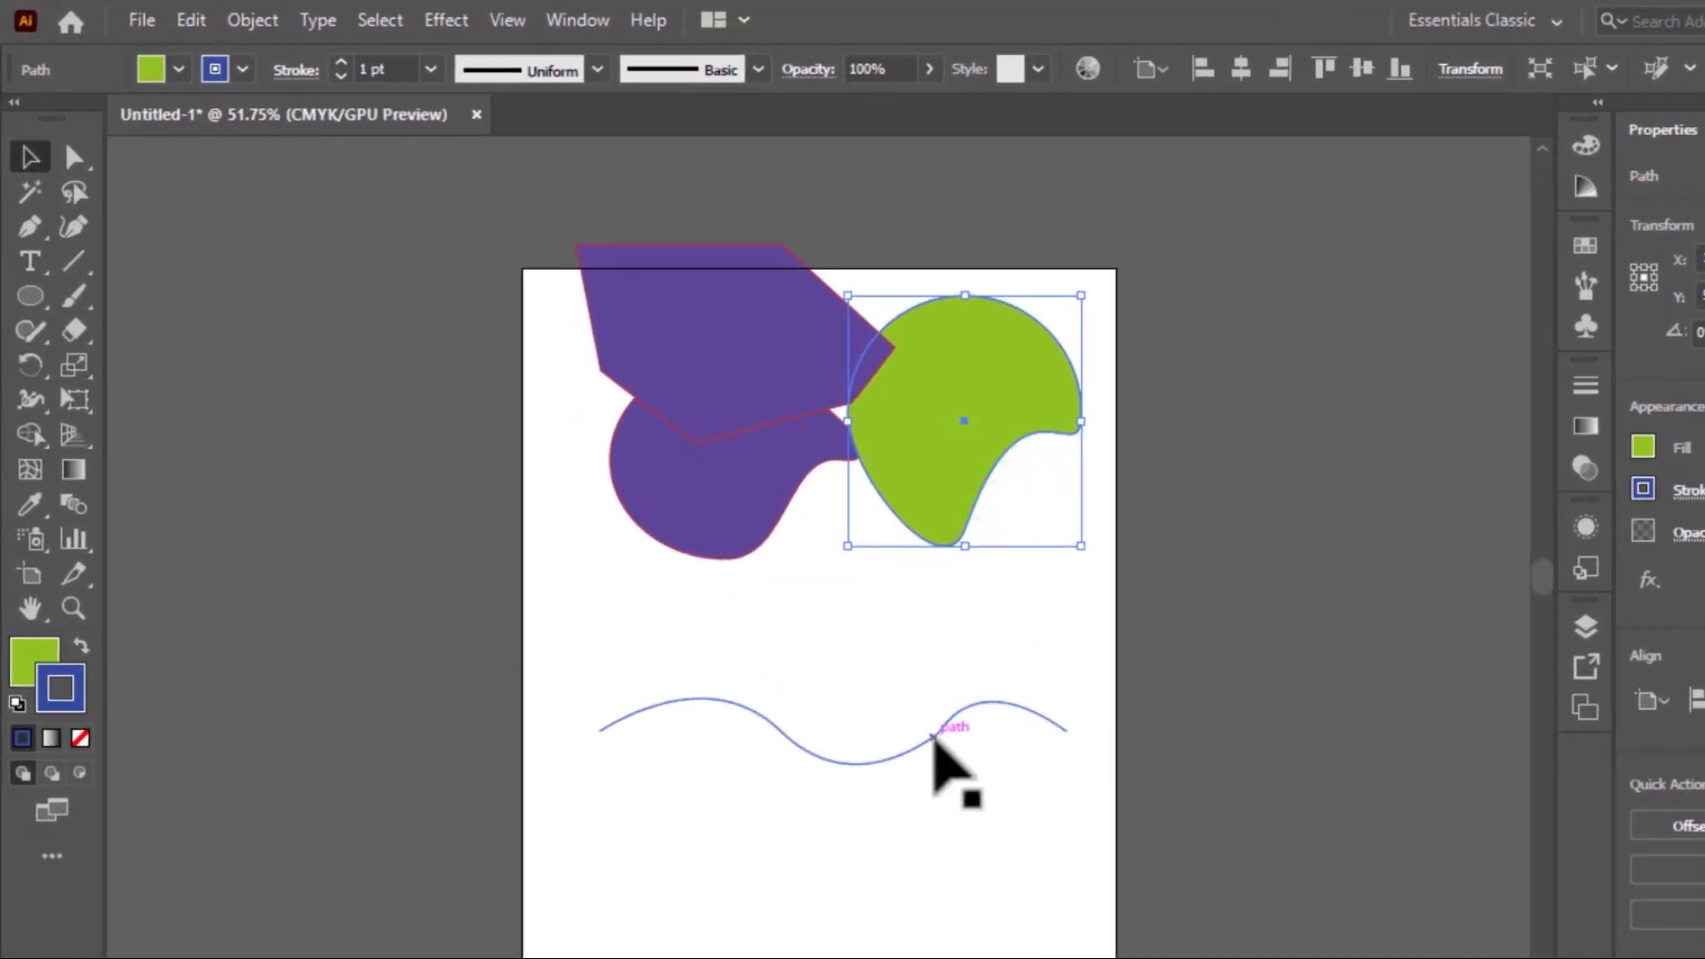
left_click(796, 634)
left_click_drag(924, 735, 972, 609)
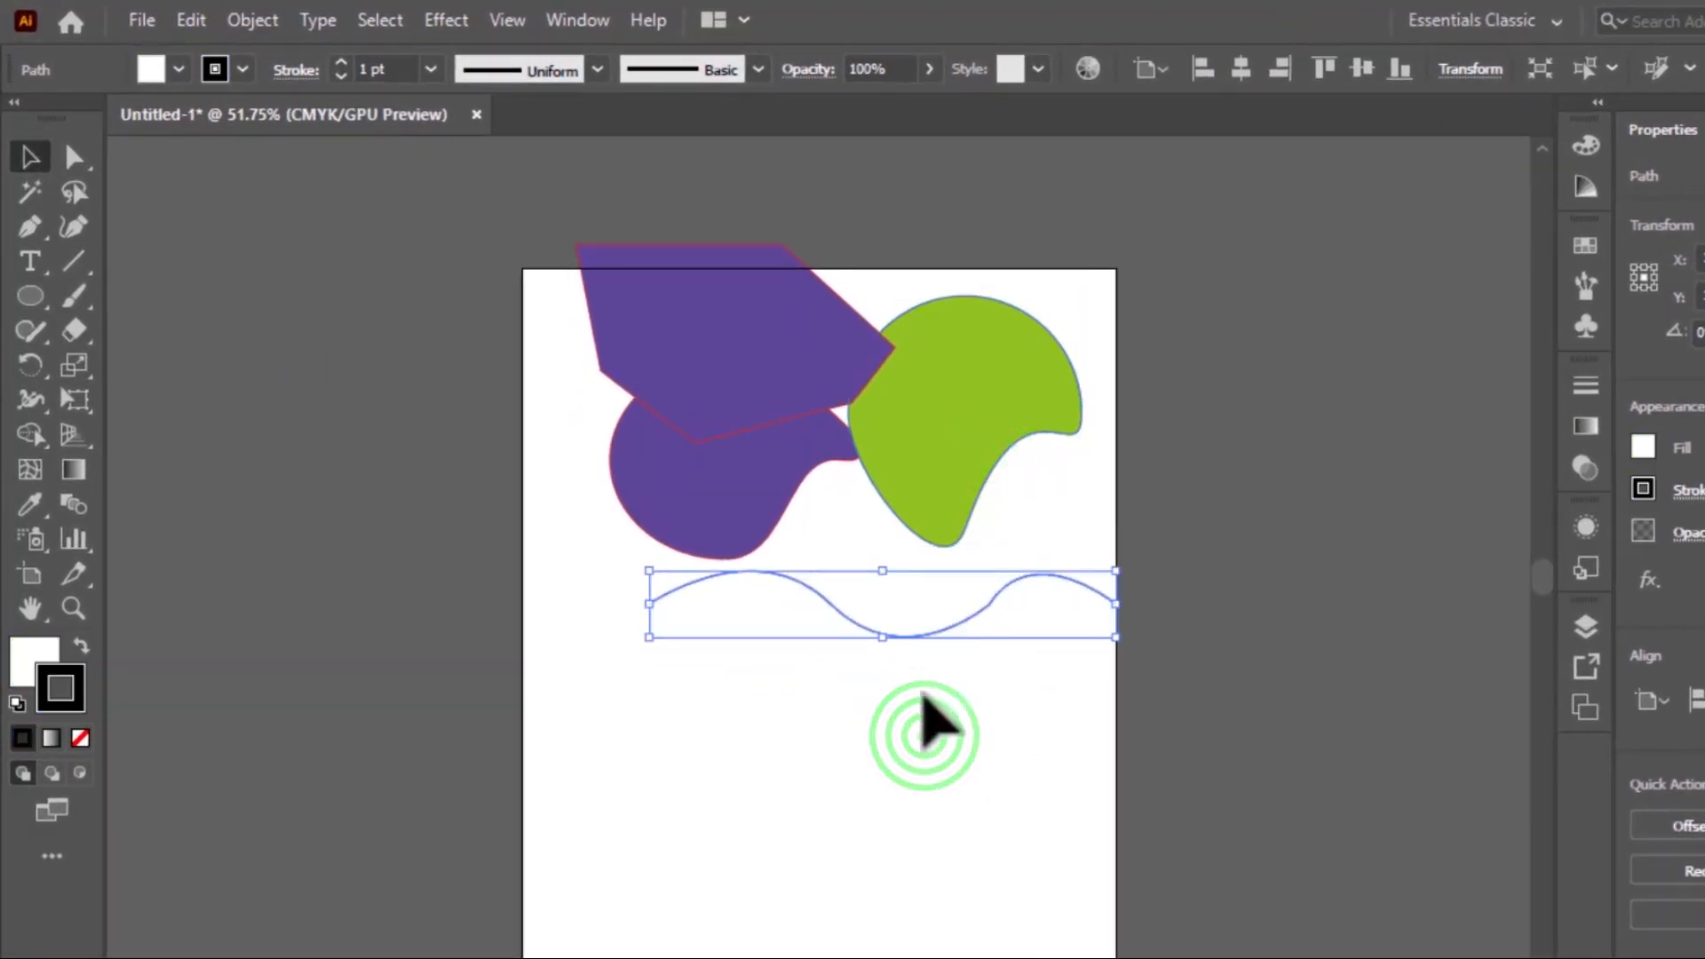
Draw a closed leaf-like shape with the Pen tool below the wavy path, combining curved edges with one straight edge.
left_click(29, 222)
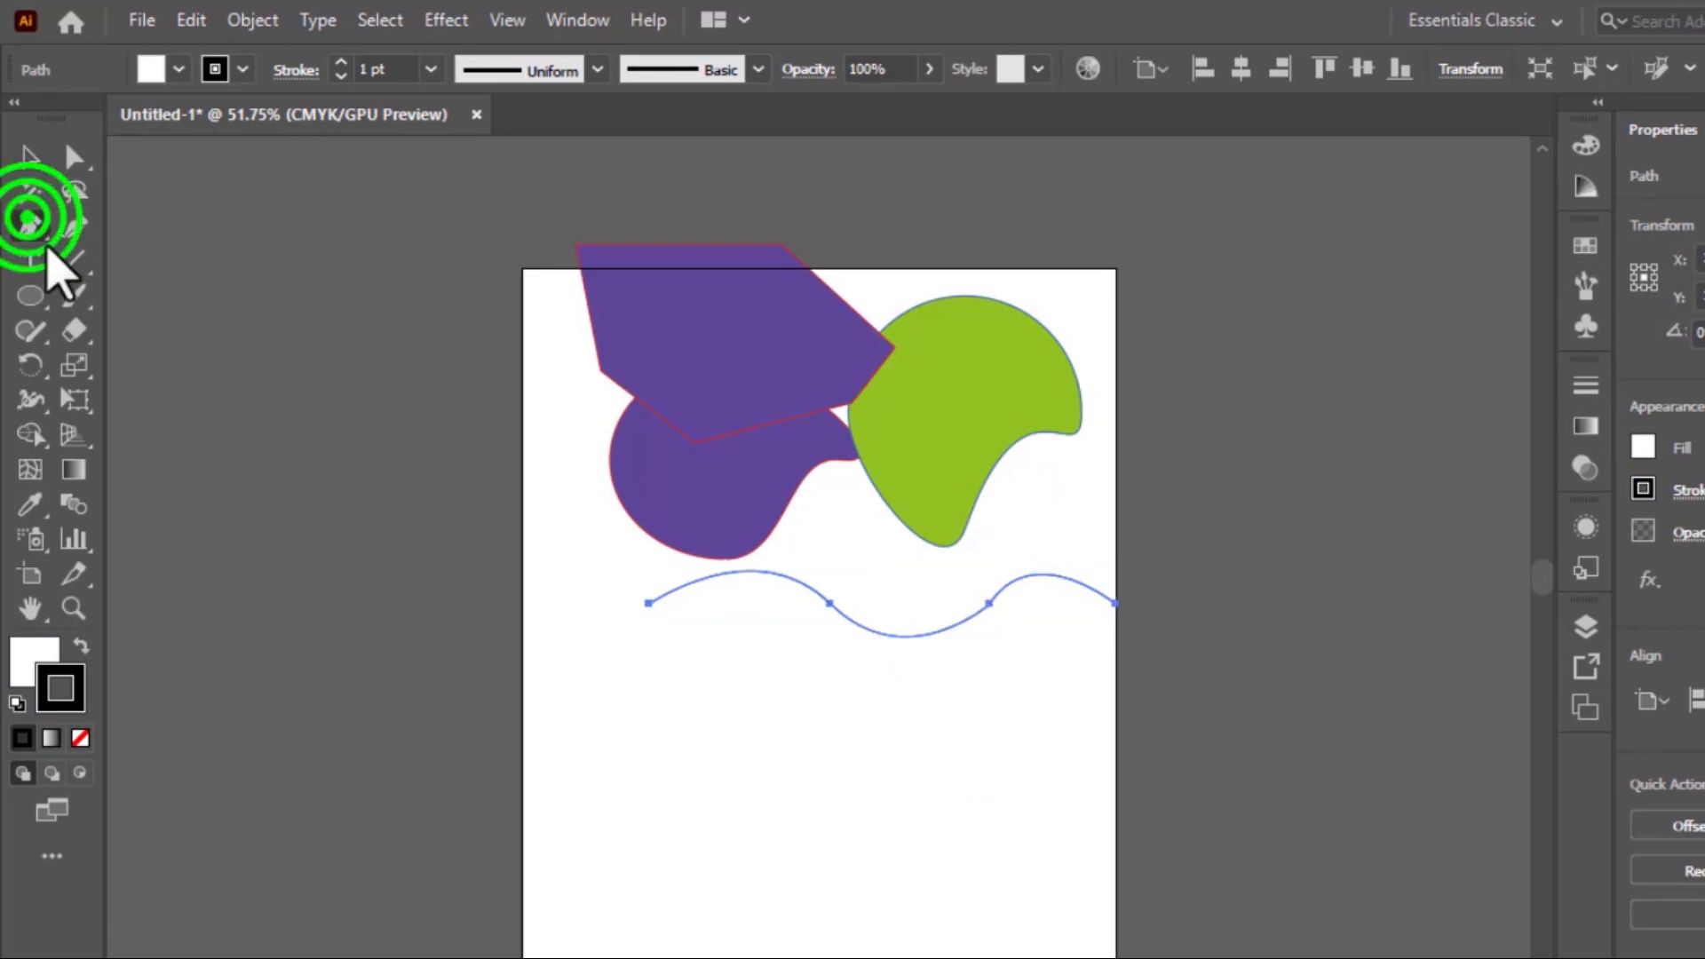
left_click(594, 696)
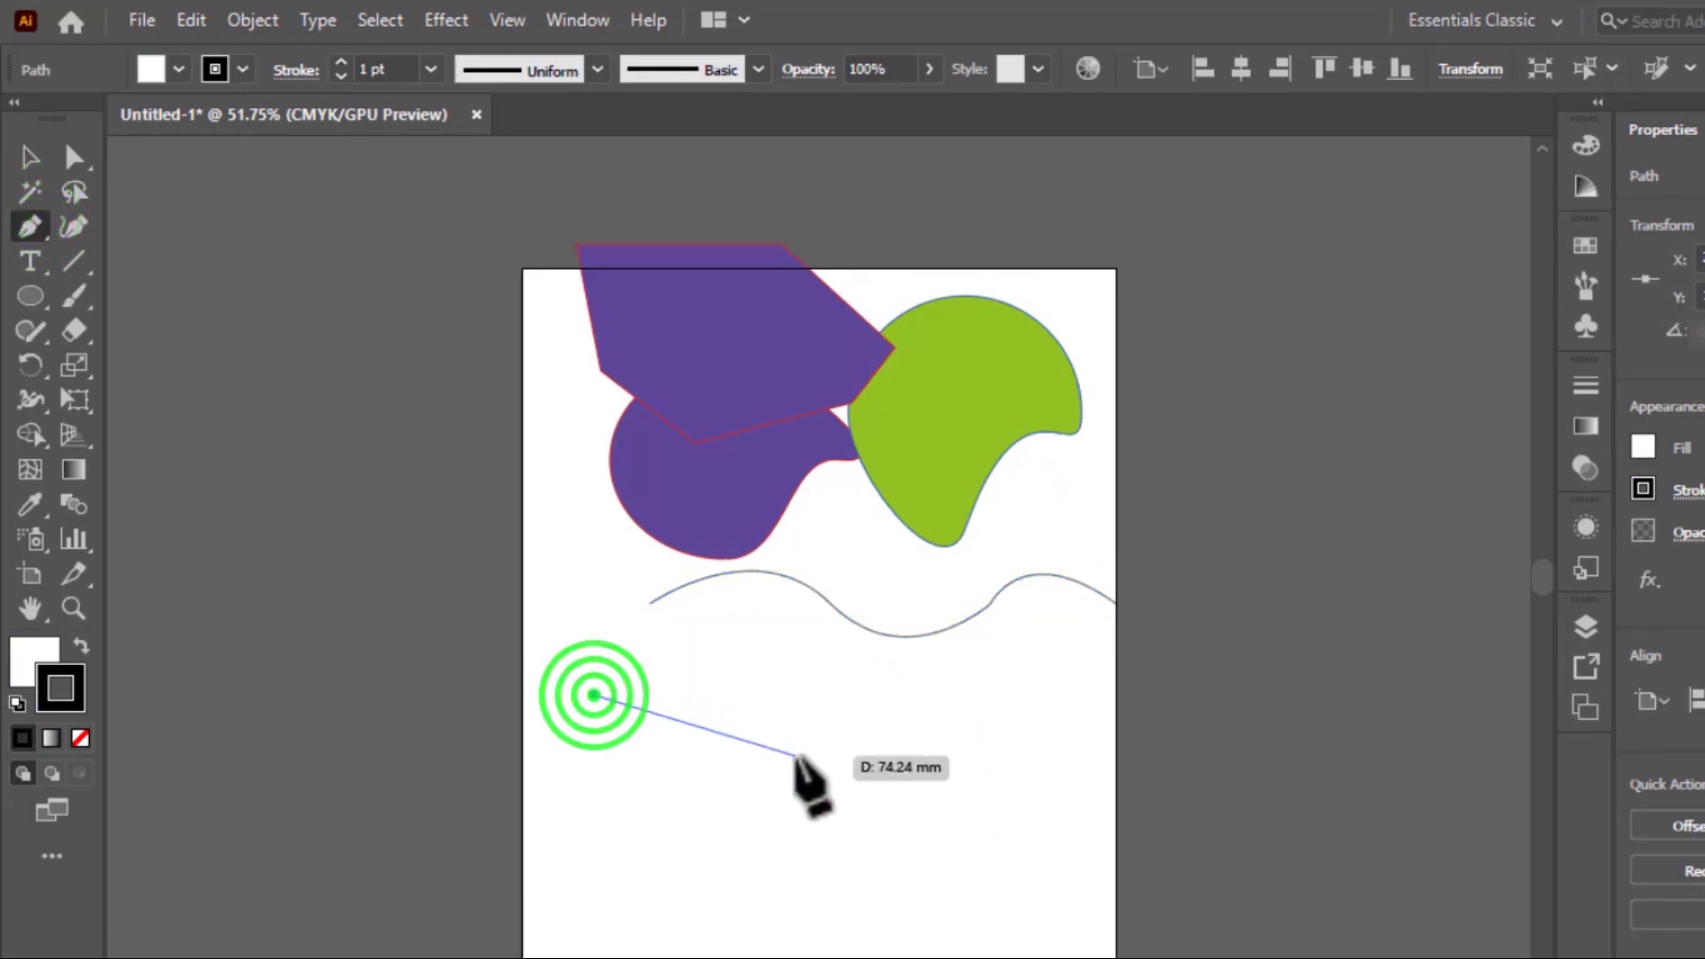
left_click_drag(796, 756, 895, 667)
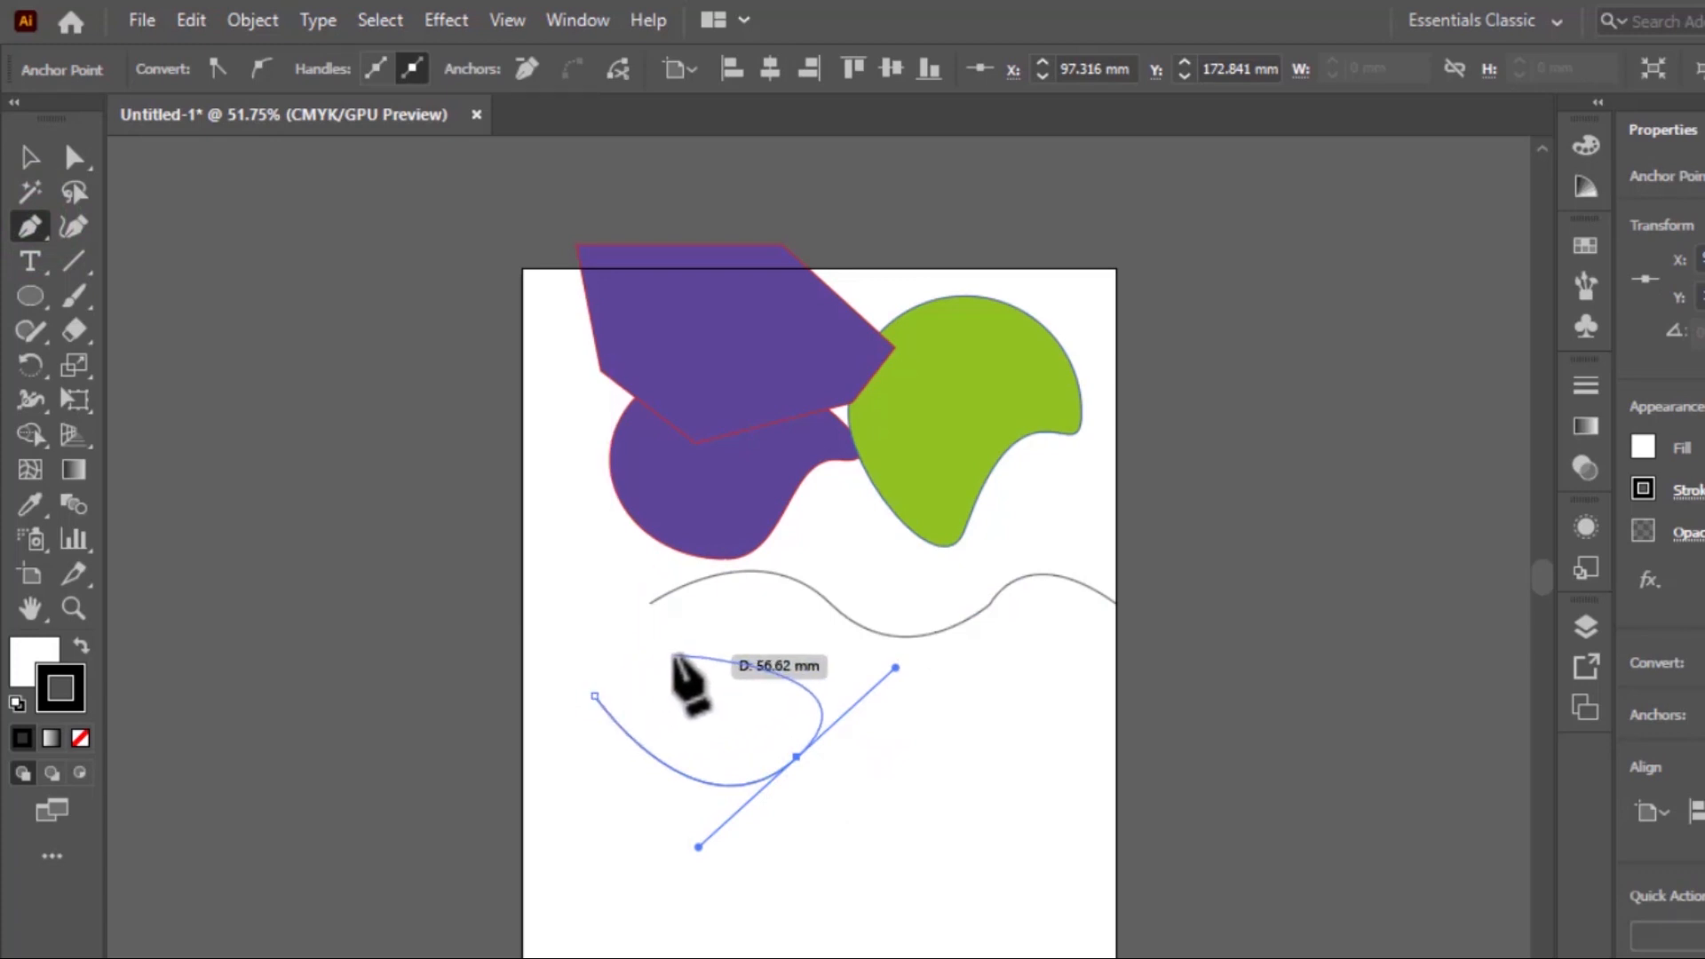
left_click(673, 654)
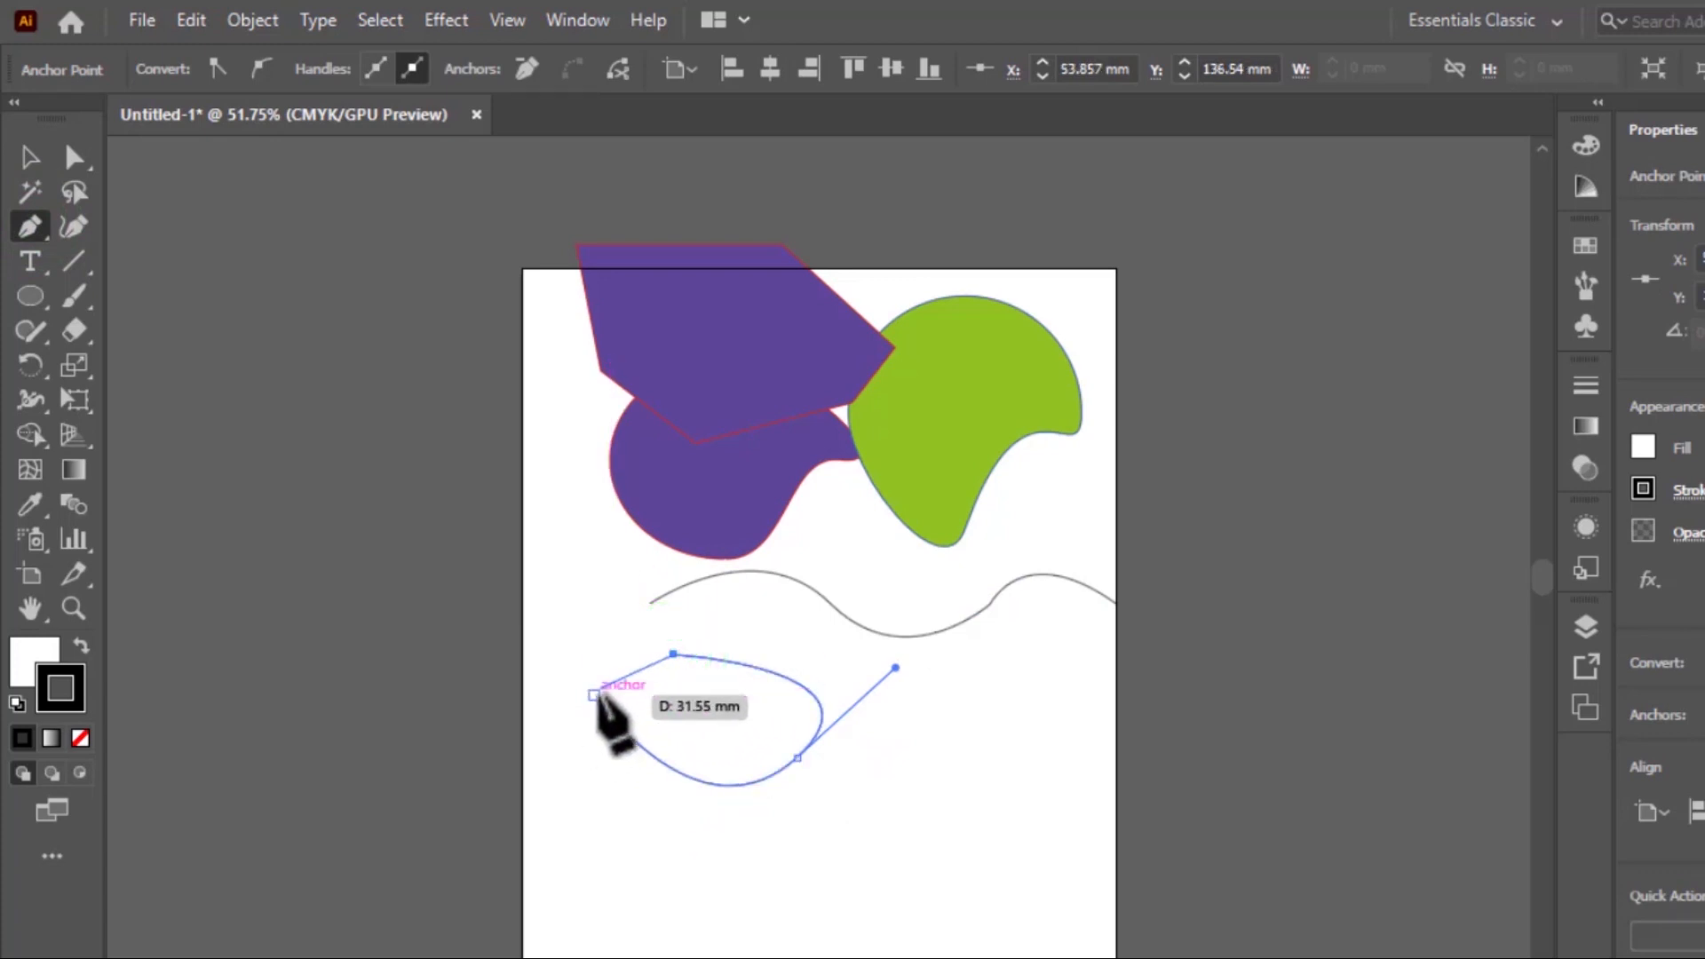
left_click(594, 695)
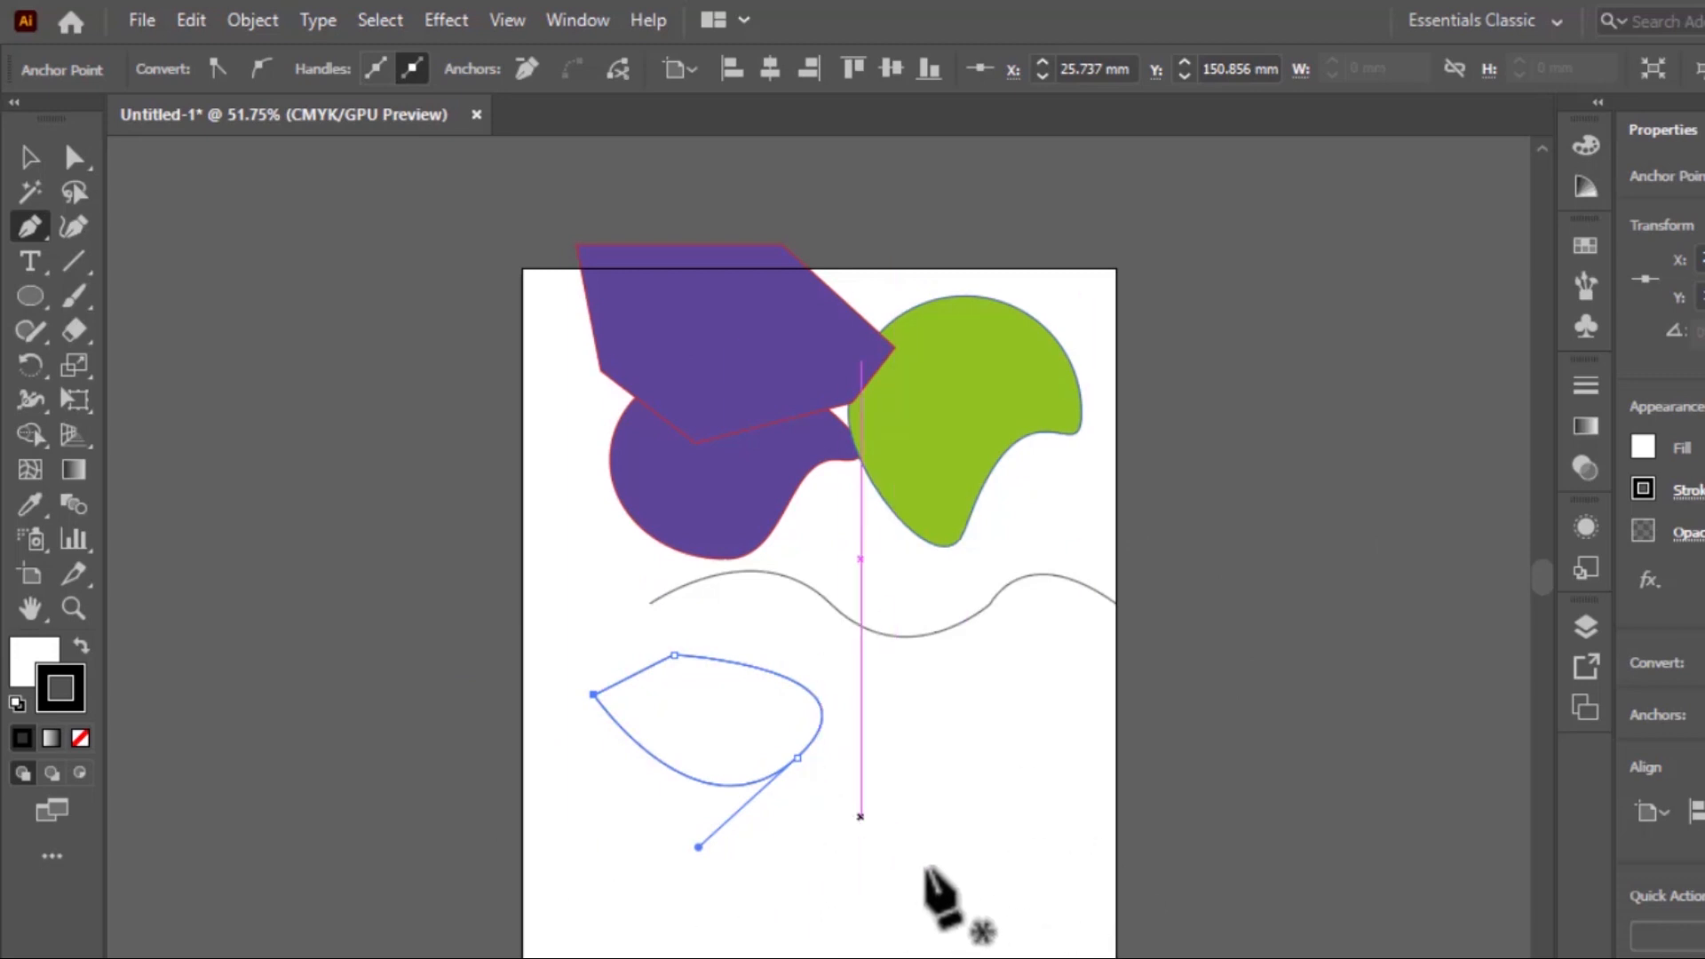
Delete the purple polygon, the wavy path and the leaf-like shape, keeping the reshaped purple and green objects.
key("v")
left_click_drag(707, 344, 793, 584)
key("Delete")
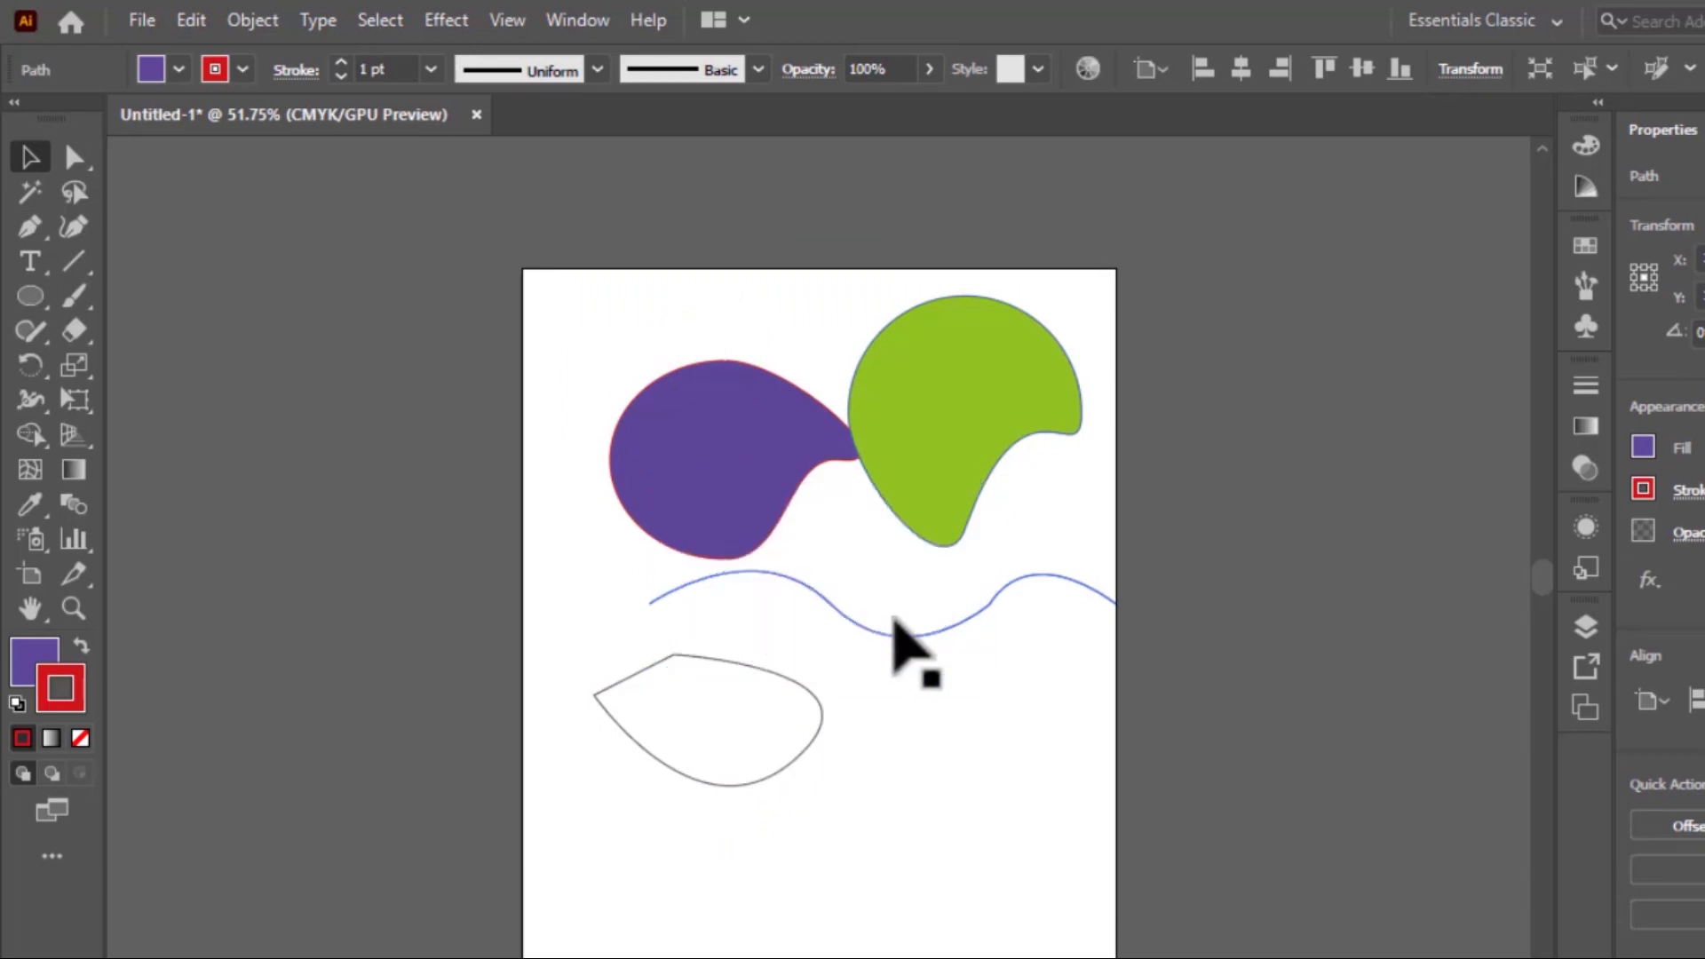
left_click(929, 629)
key("Delete")
left_click(781, 691)
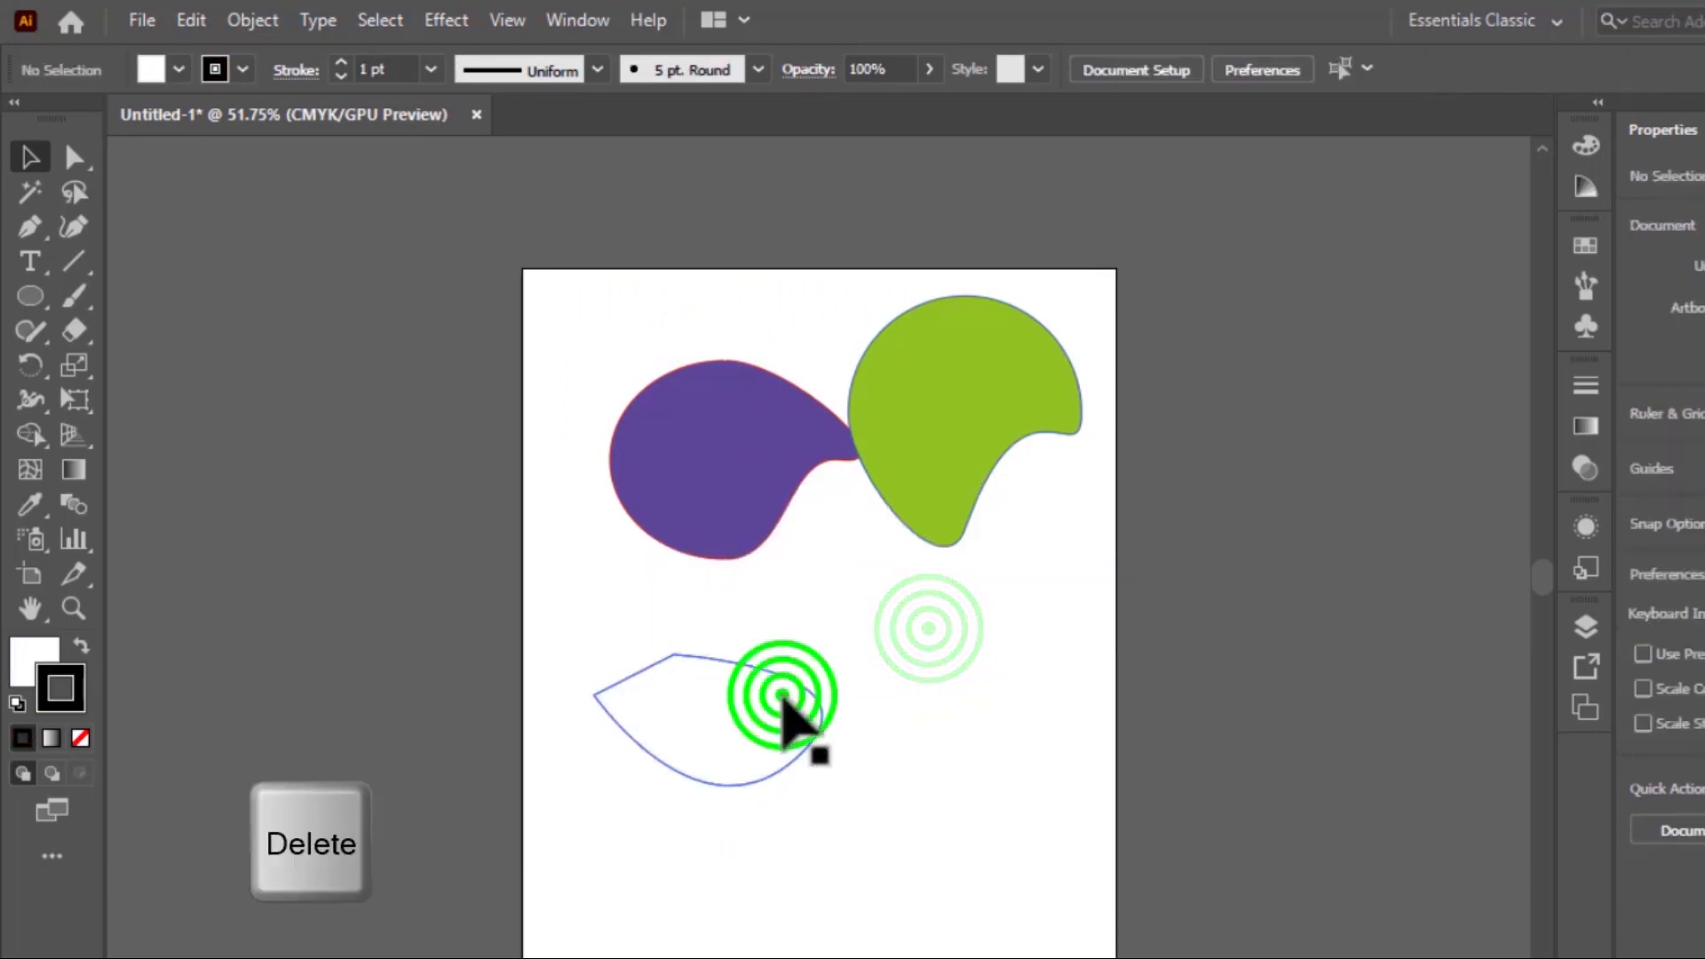
key("Delete")
Move the green shape down and align it to the artboard's left edge, horizontal center and right edge in turn.
left_click_drag(922, 440, 915, 677)
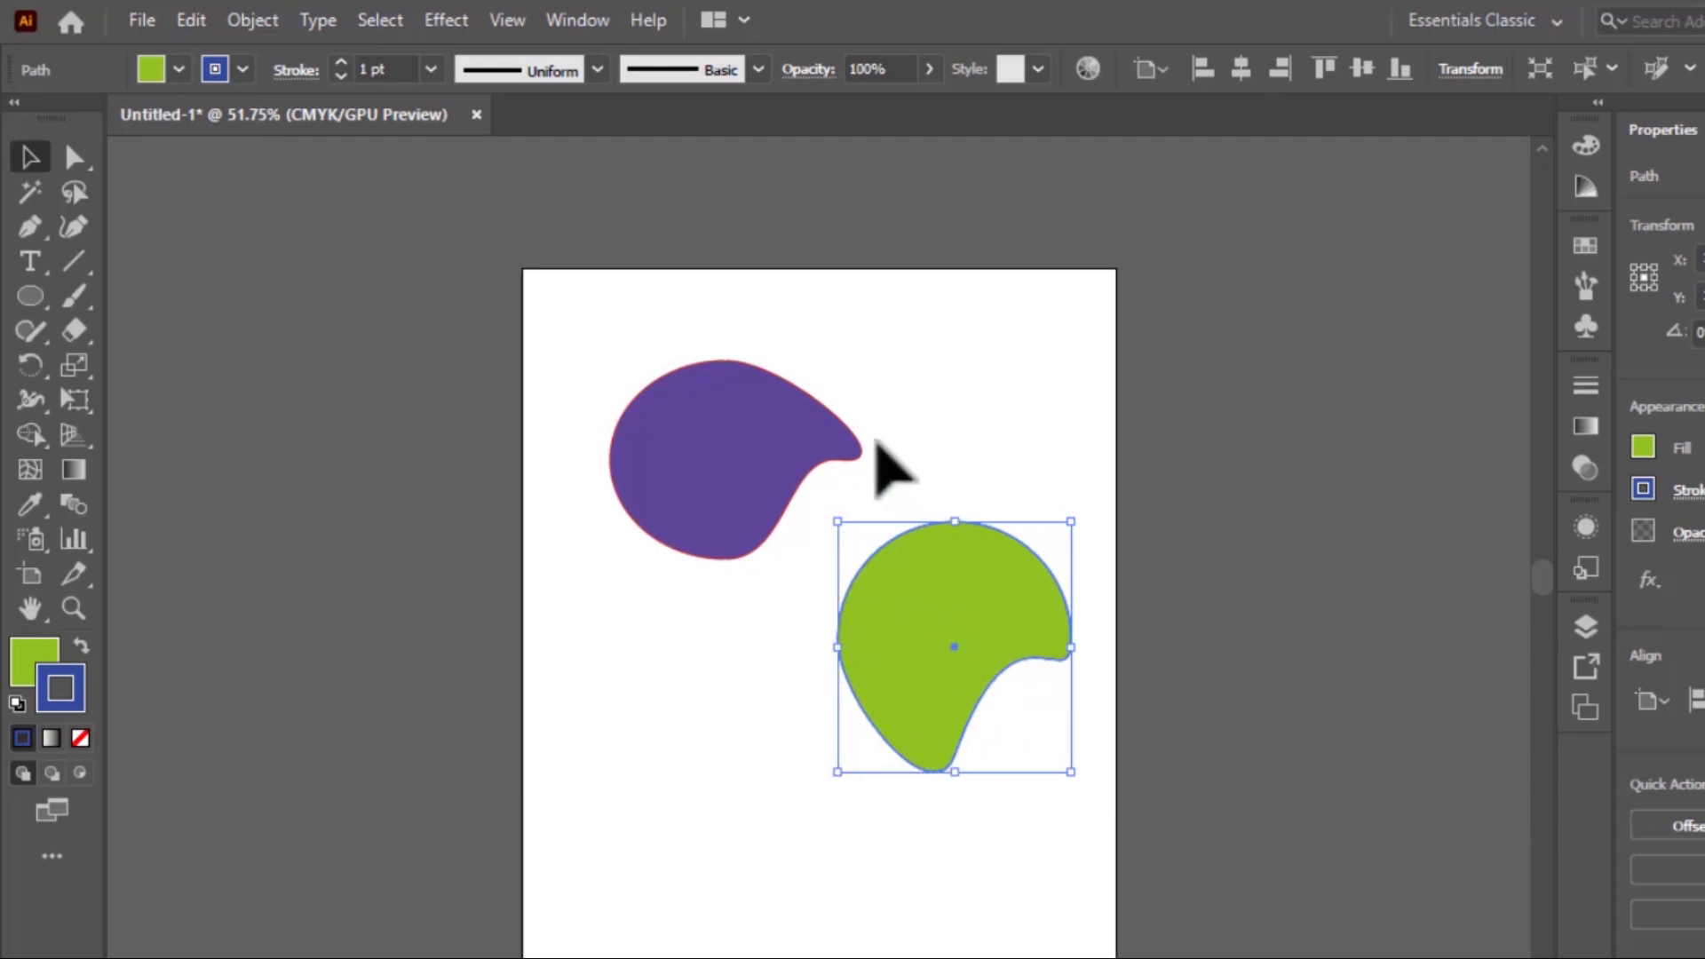
left_click(581, 20)
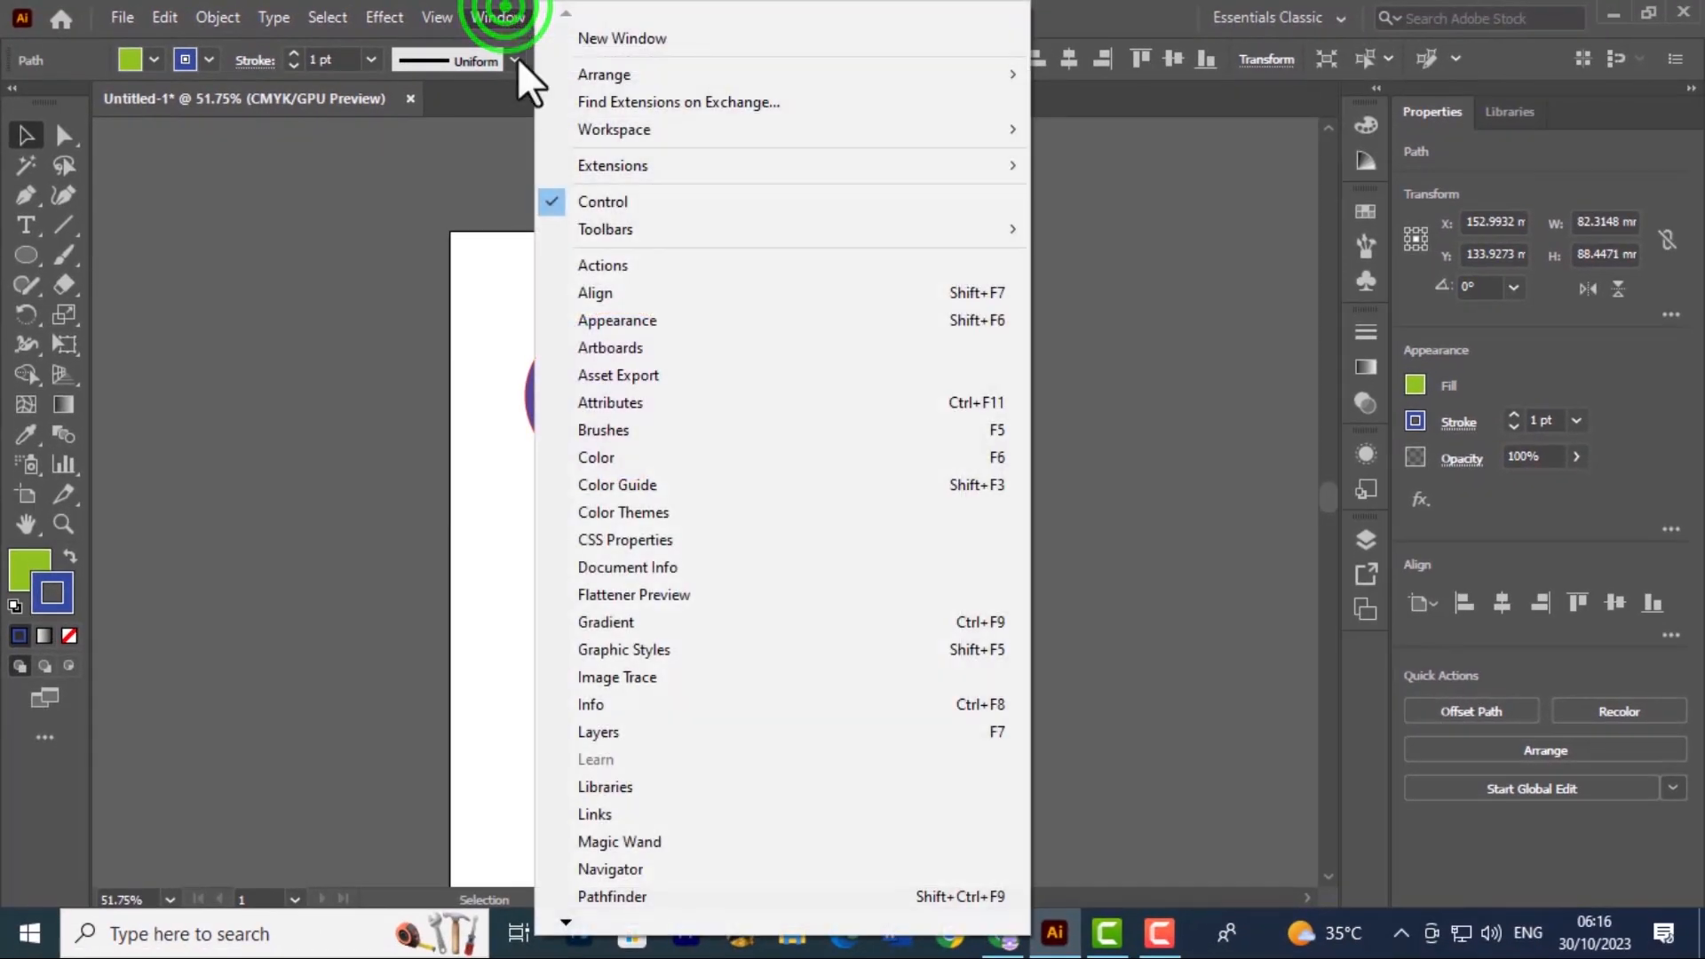
left_click(615, 291)
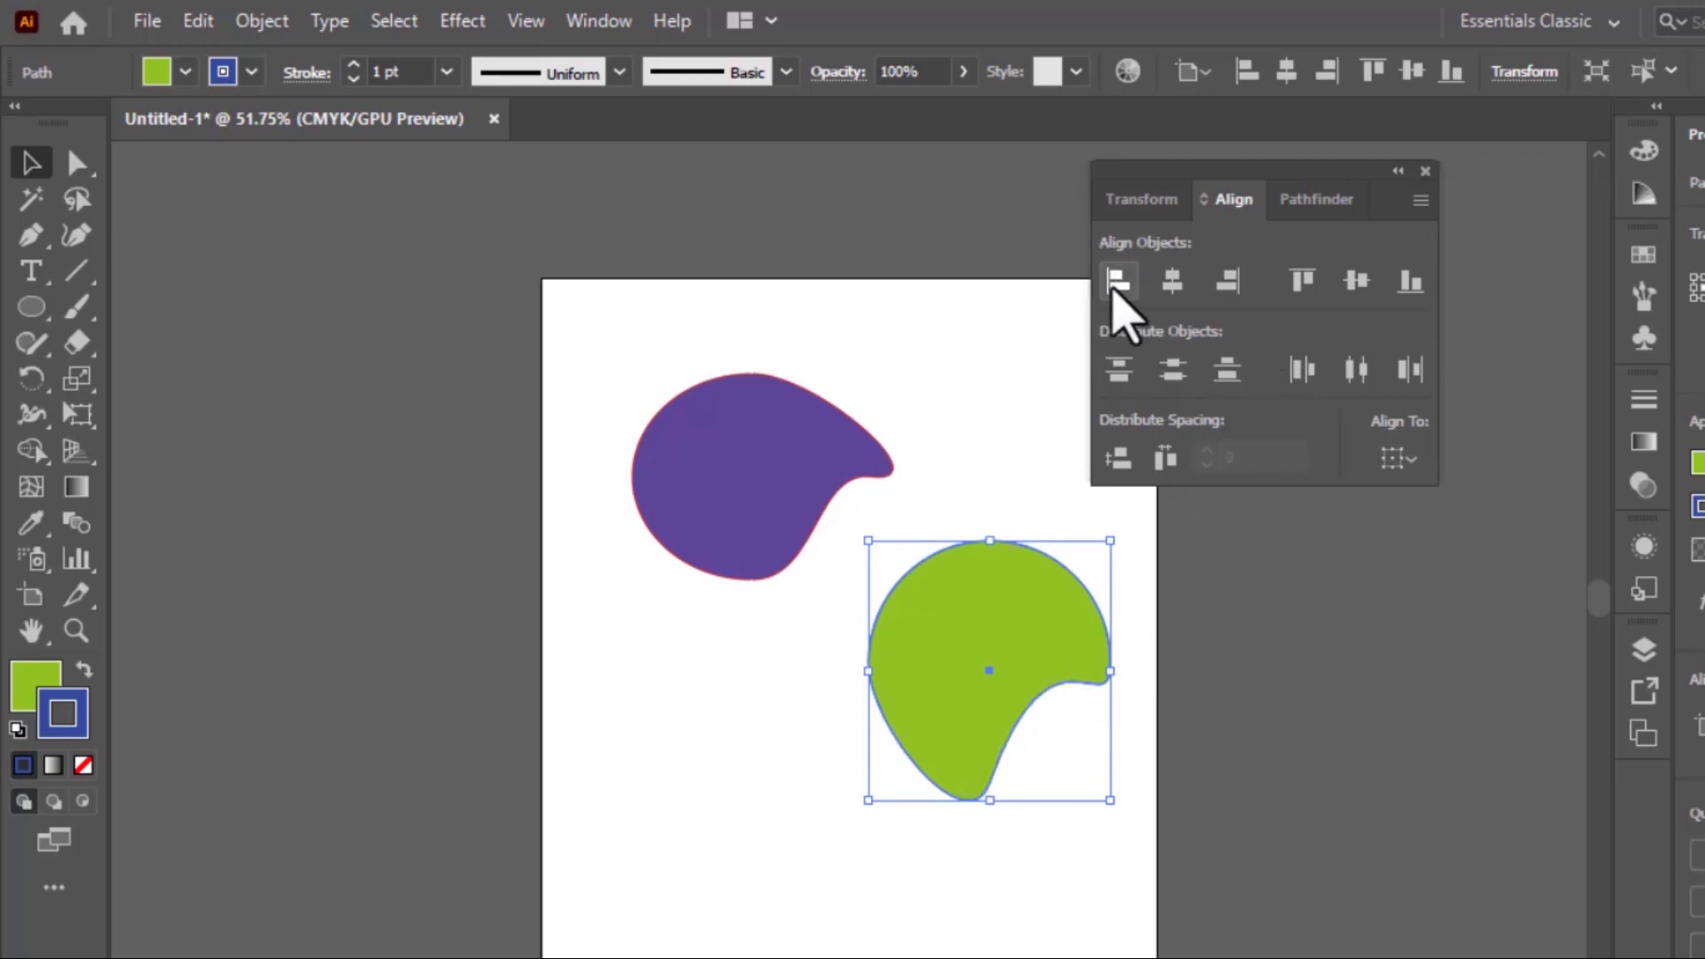
left_click(1115, 286)
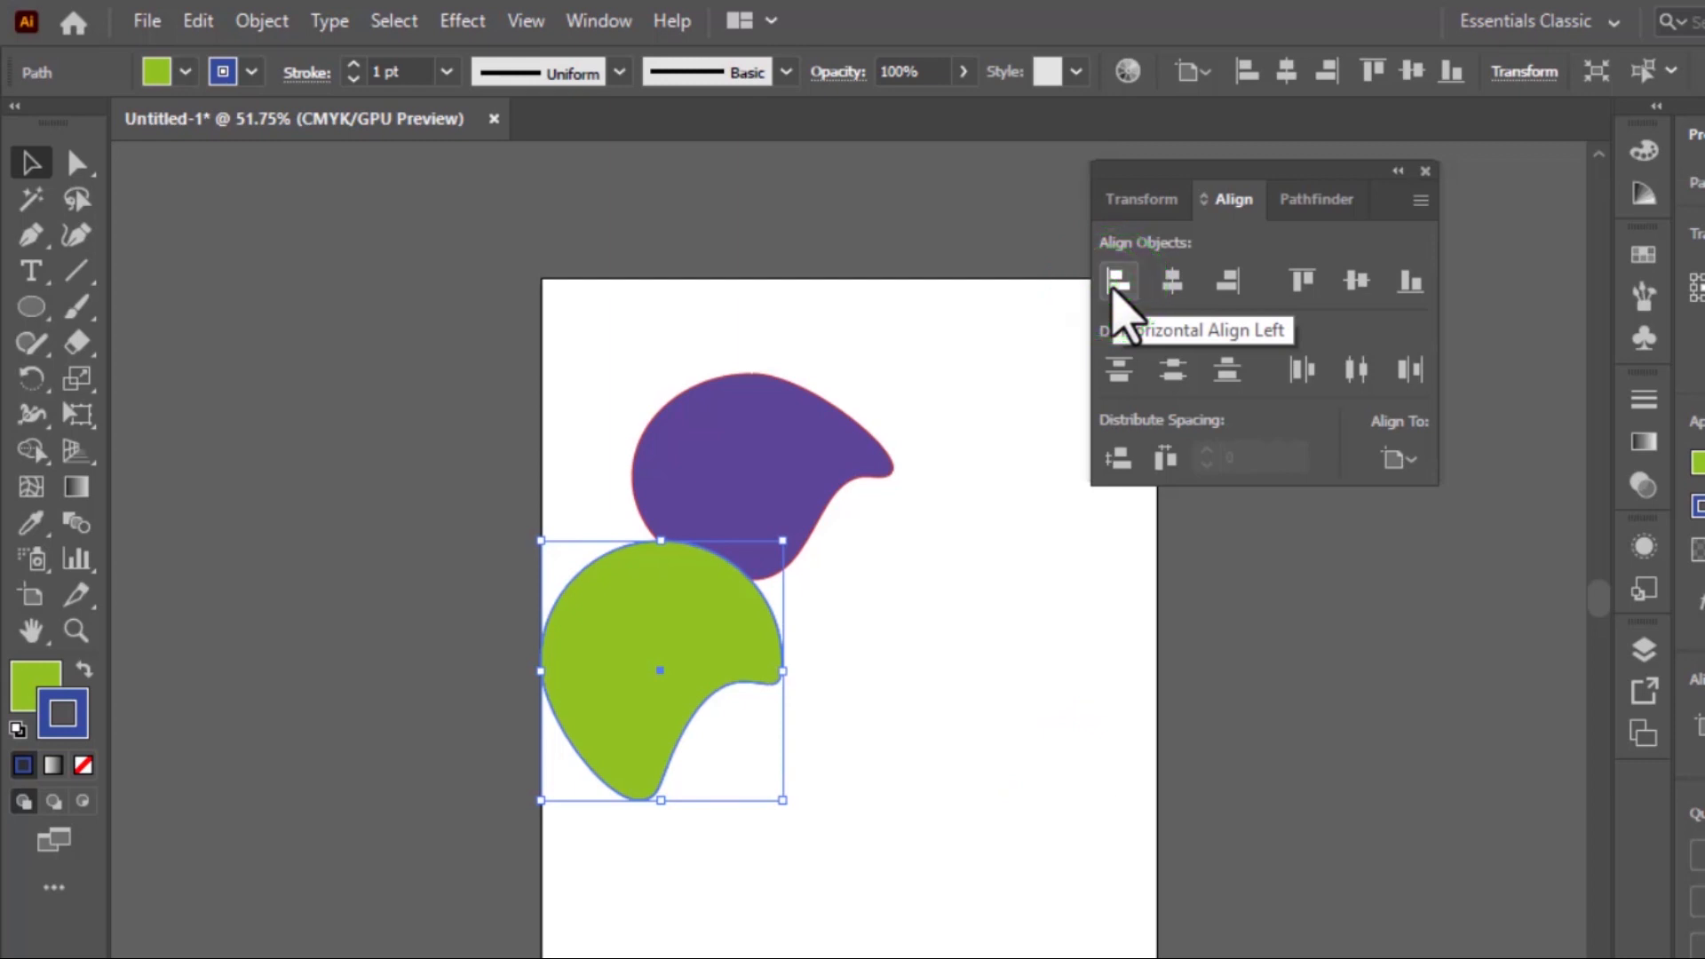
left_click(1169, 295)
left_click(1220, 296)
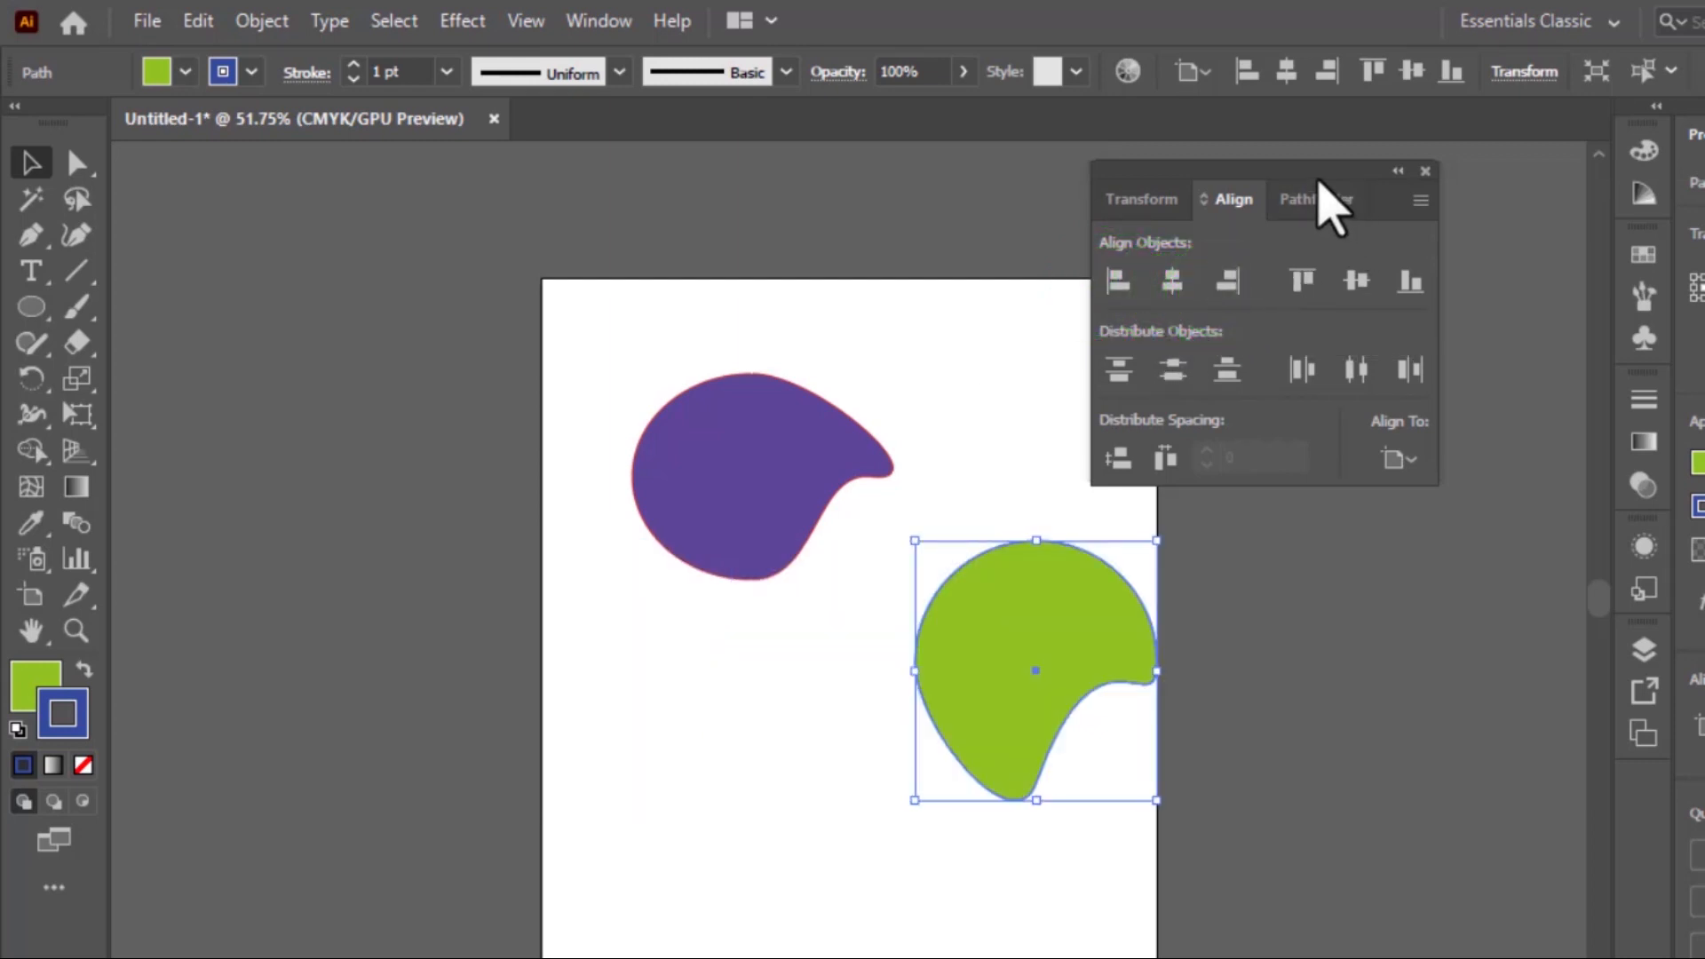
Move the Align panel clear of the artboard, select both the purple and green shapes and align their left edges.
left_click_drag(1309, 168, 1480, 258)
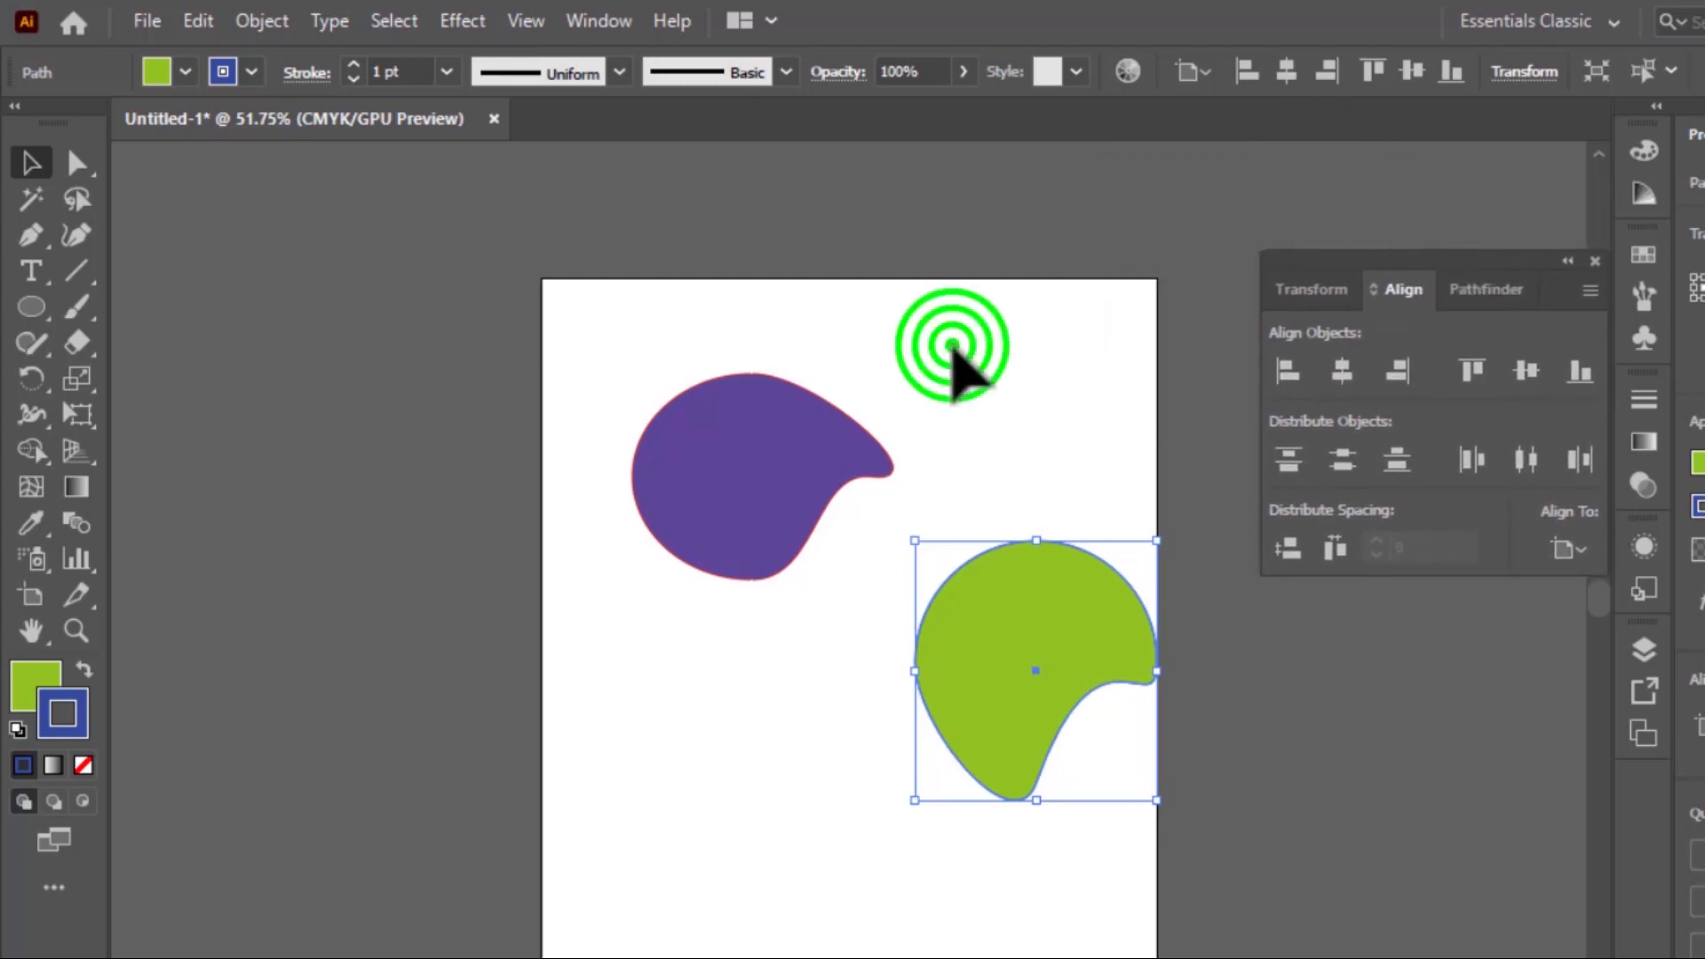
left_click(952, 348)
left_click_drag(662, 342, 1141, 830)
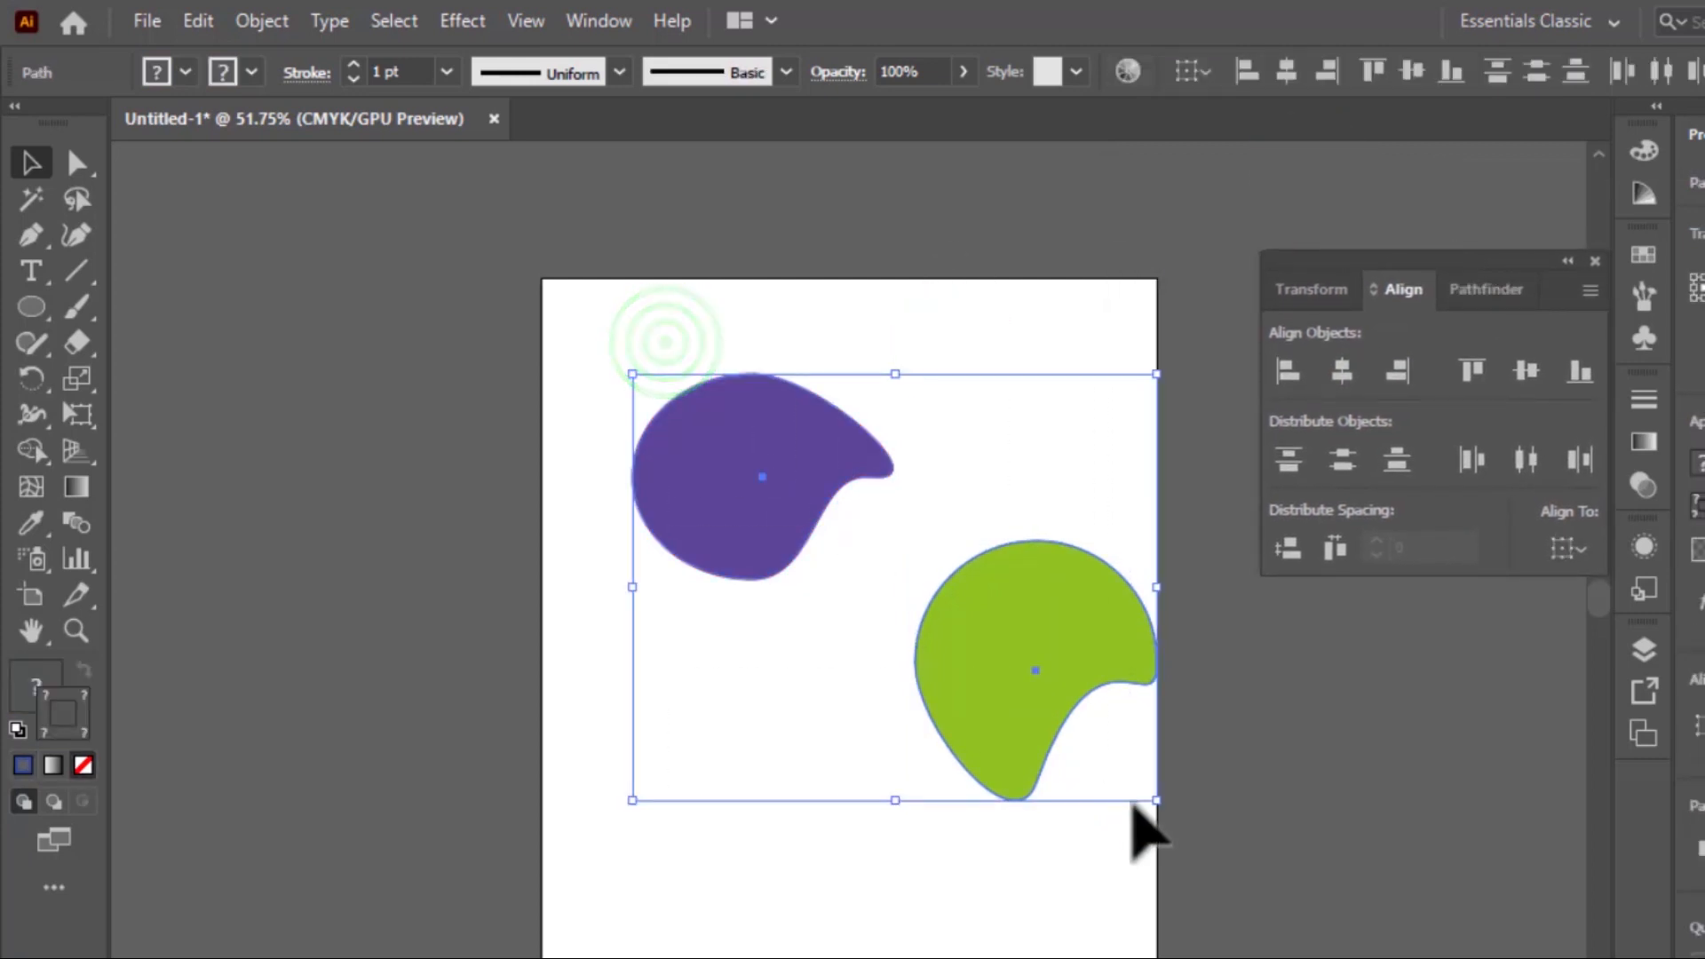
left_click(1287, 376)
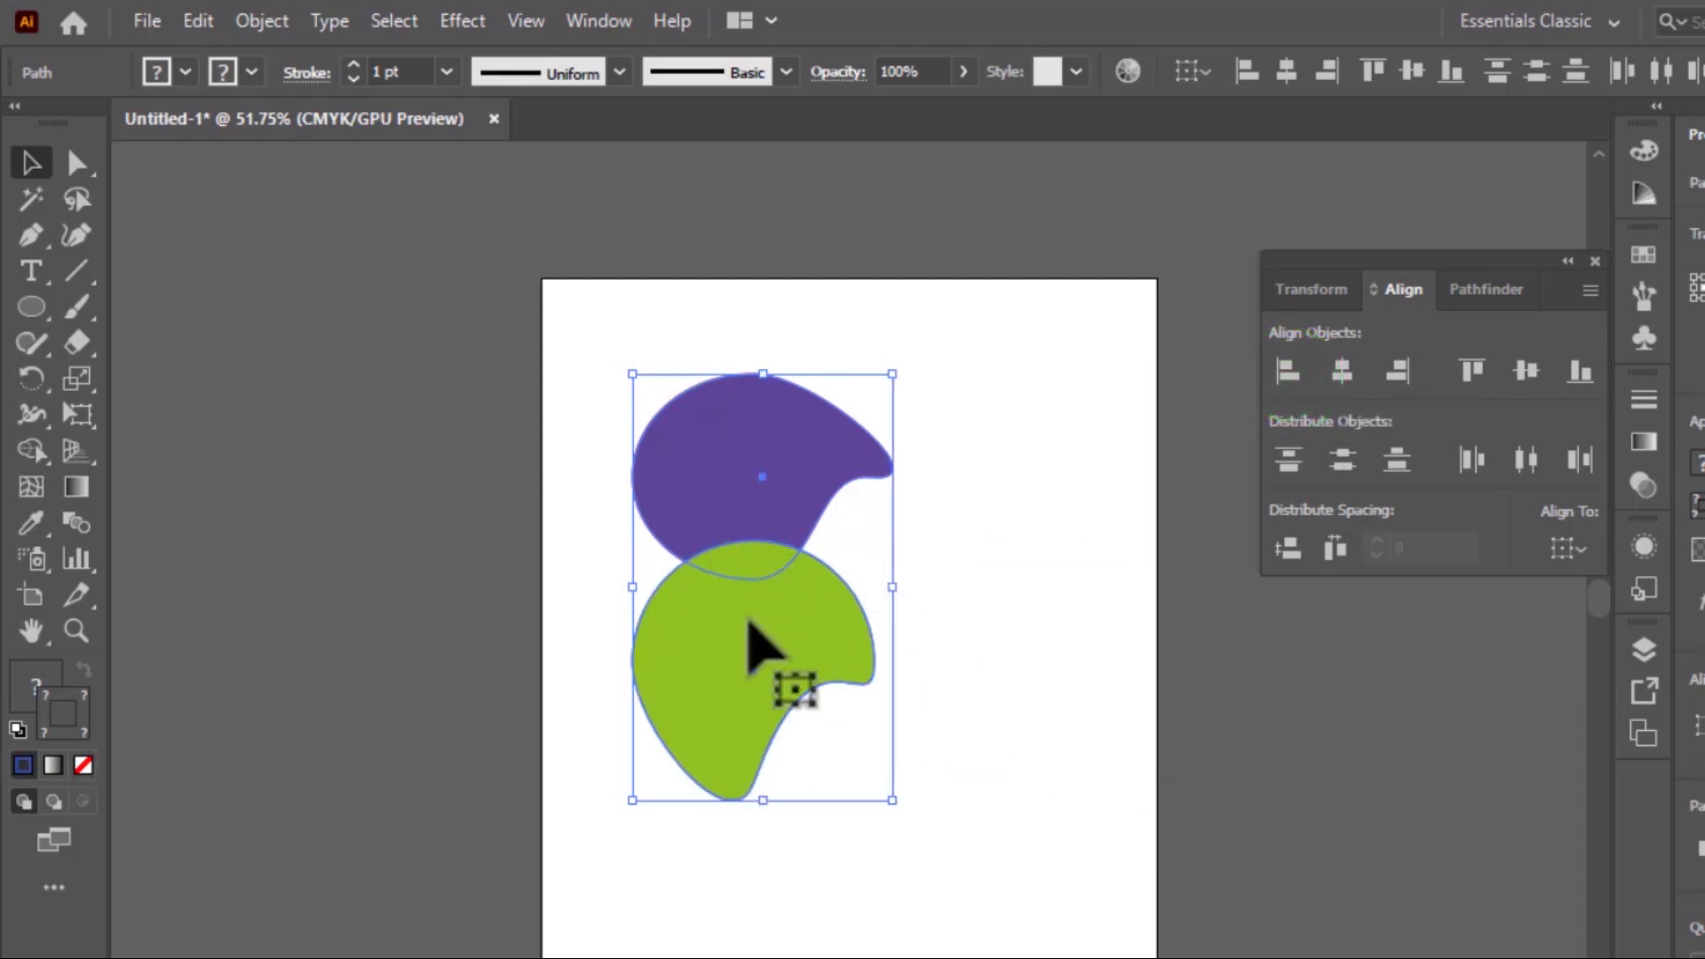
Align both selected shapes by their horizontal centers, right edges, top edges, vertical centers, bottom edges and left edges in turn.
left_click(1340, 377)
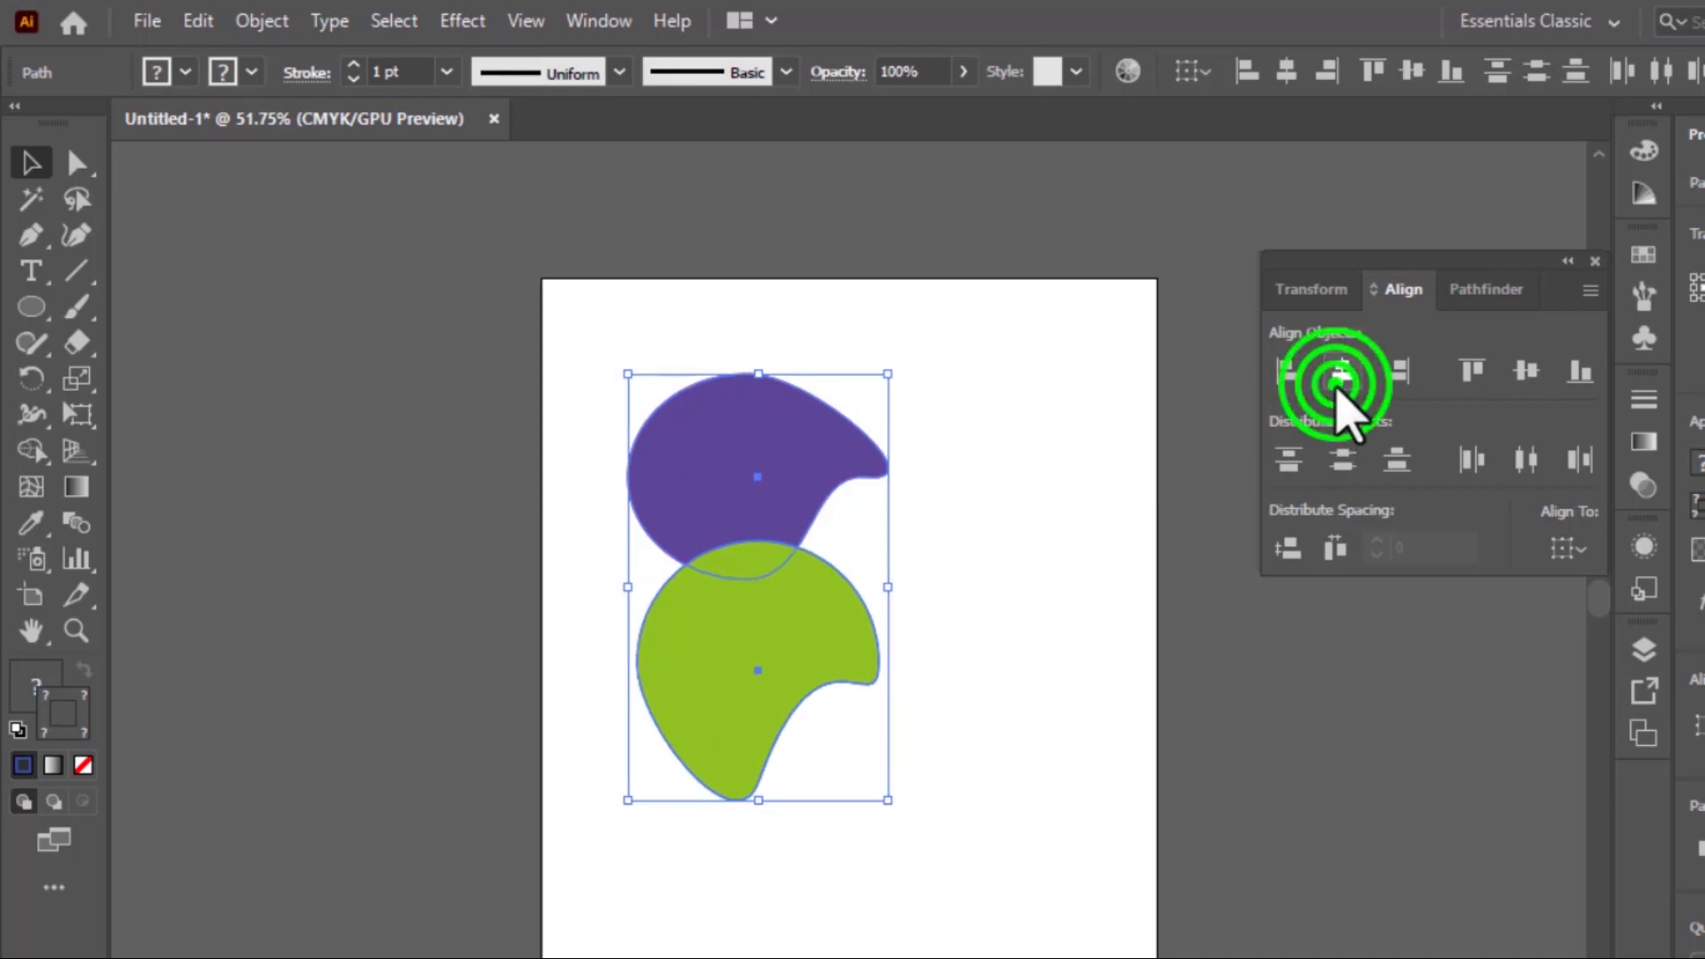
left_click(1399, 375)
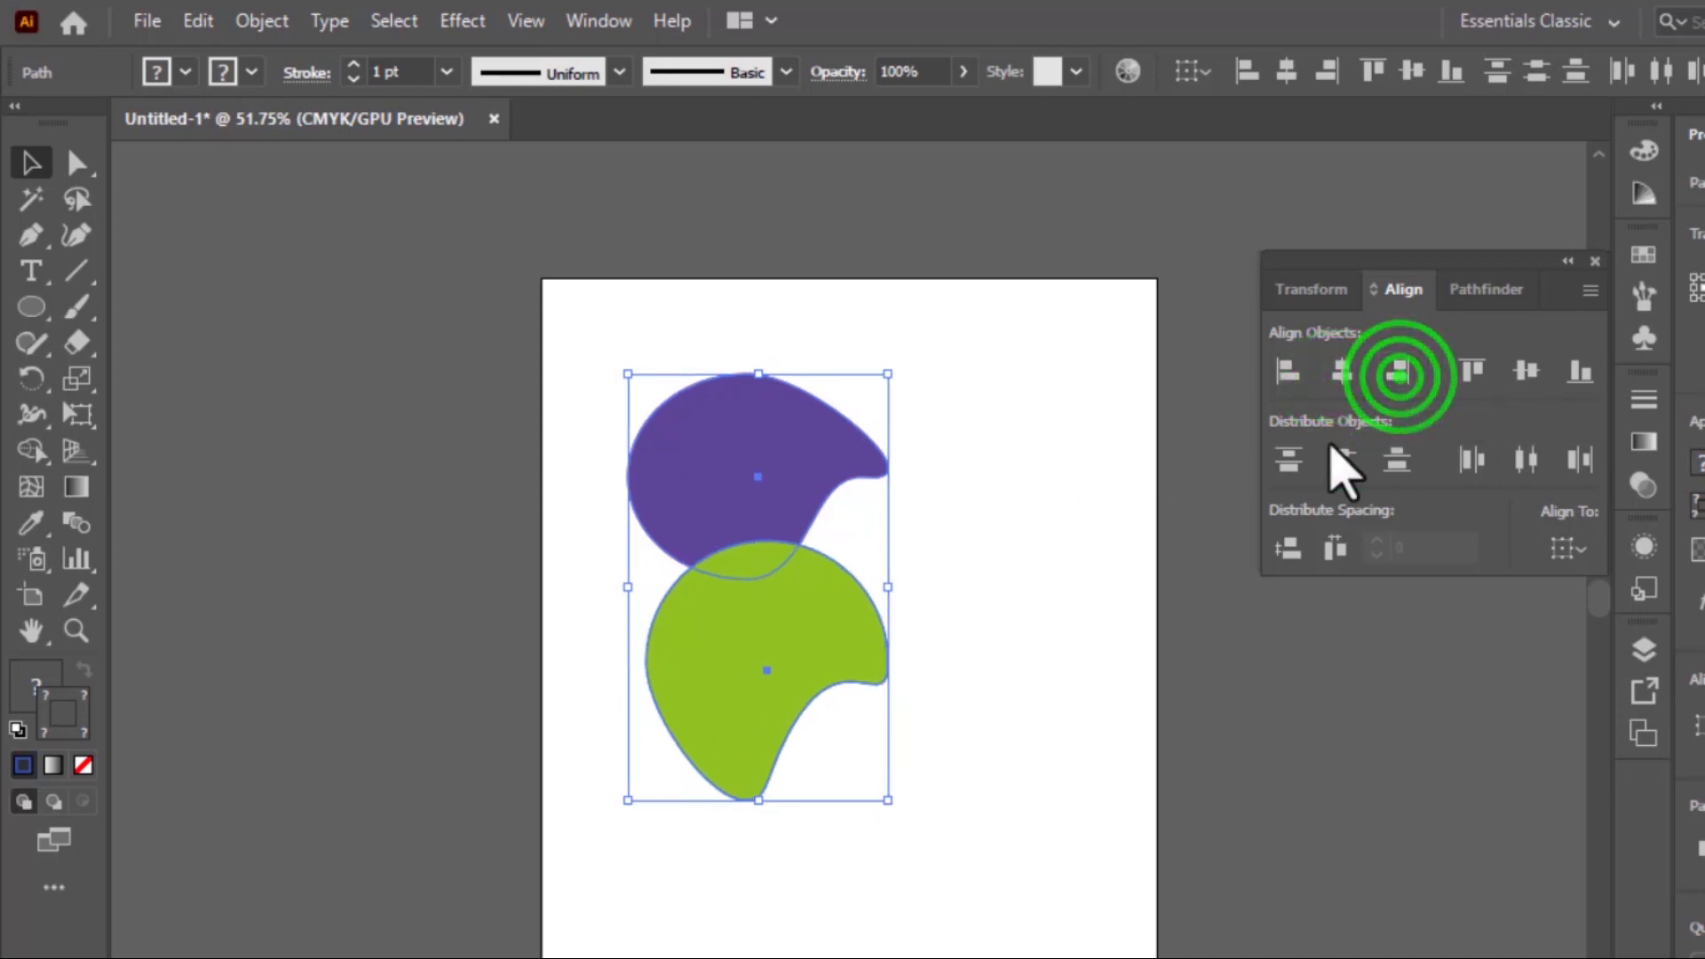
left_click(1473, 372)
left_click(1527, 372)
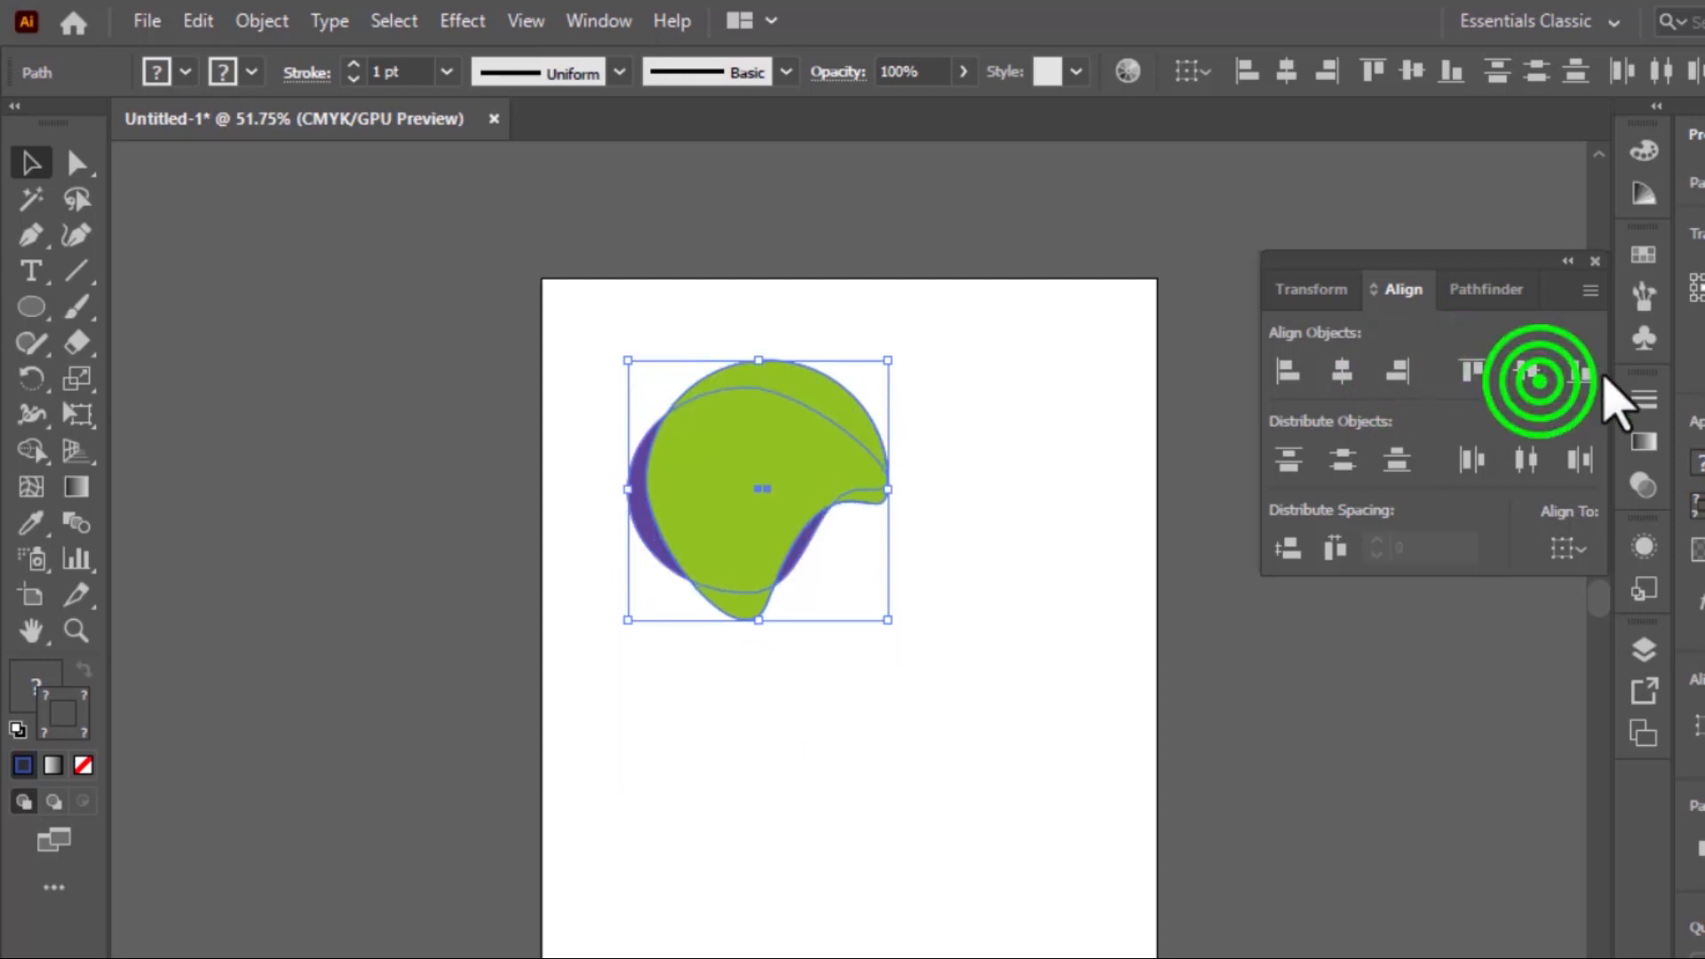
left_click(1579, 372)
left_click(1279, 367)
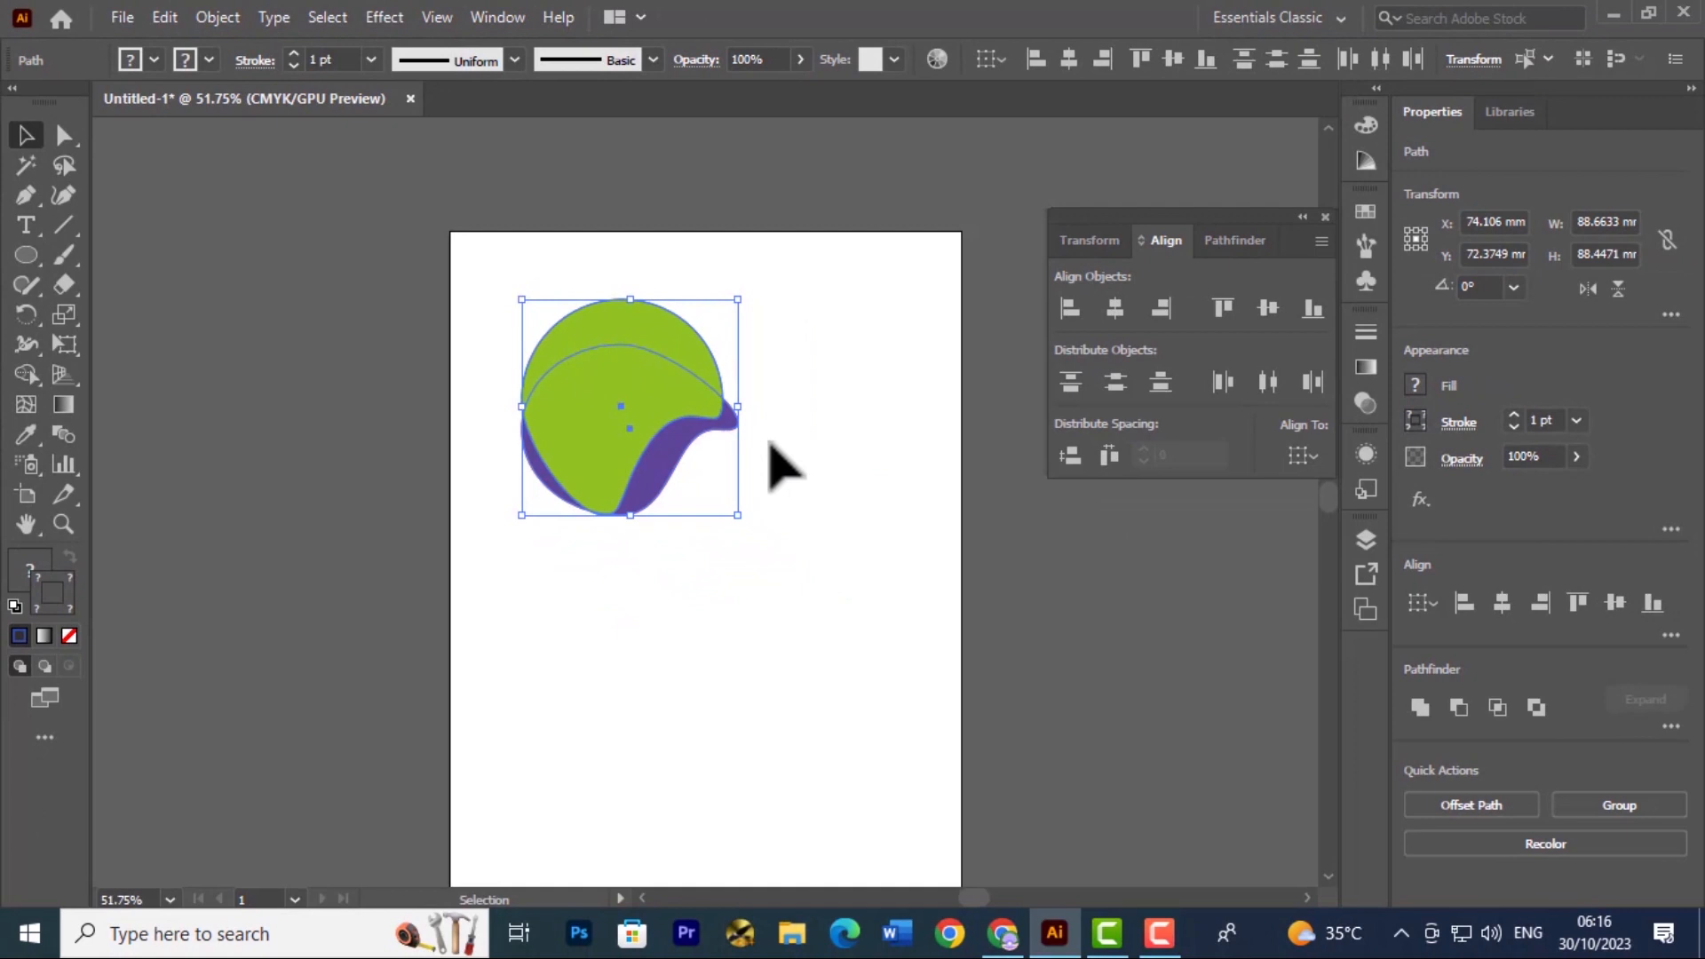
Separate the overlapping shapes by moving only the green one below and to the right of the purple one.
left_click(785, 438)
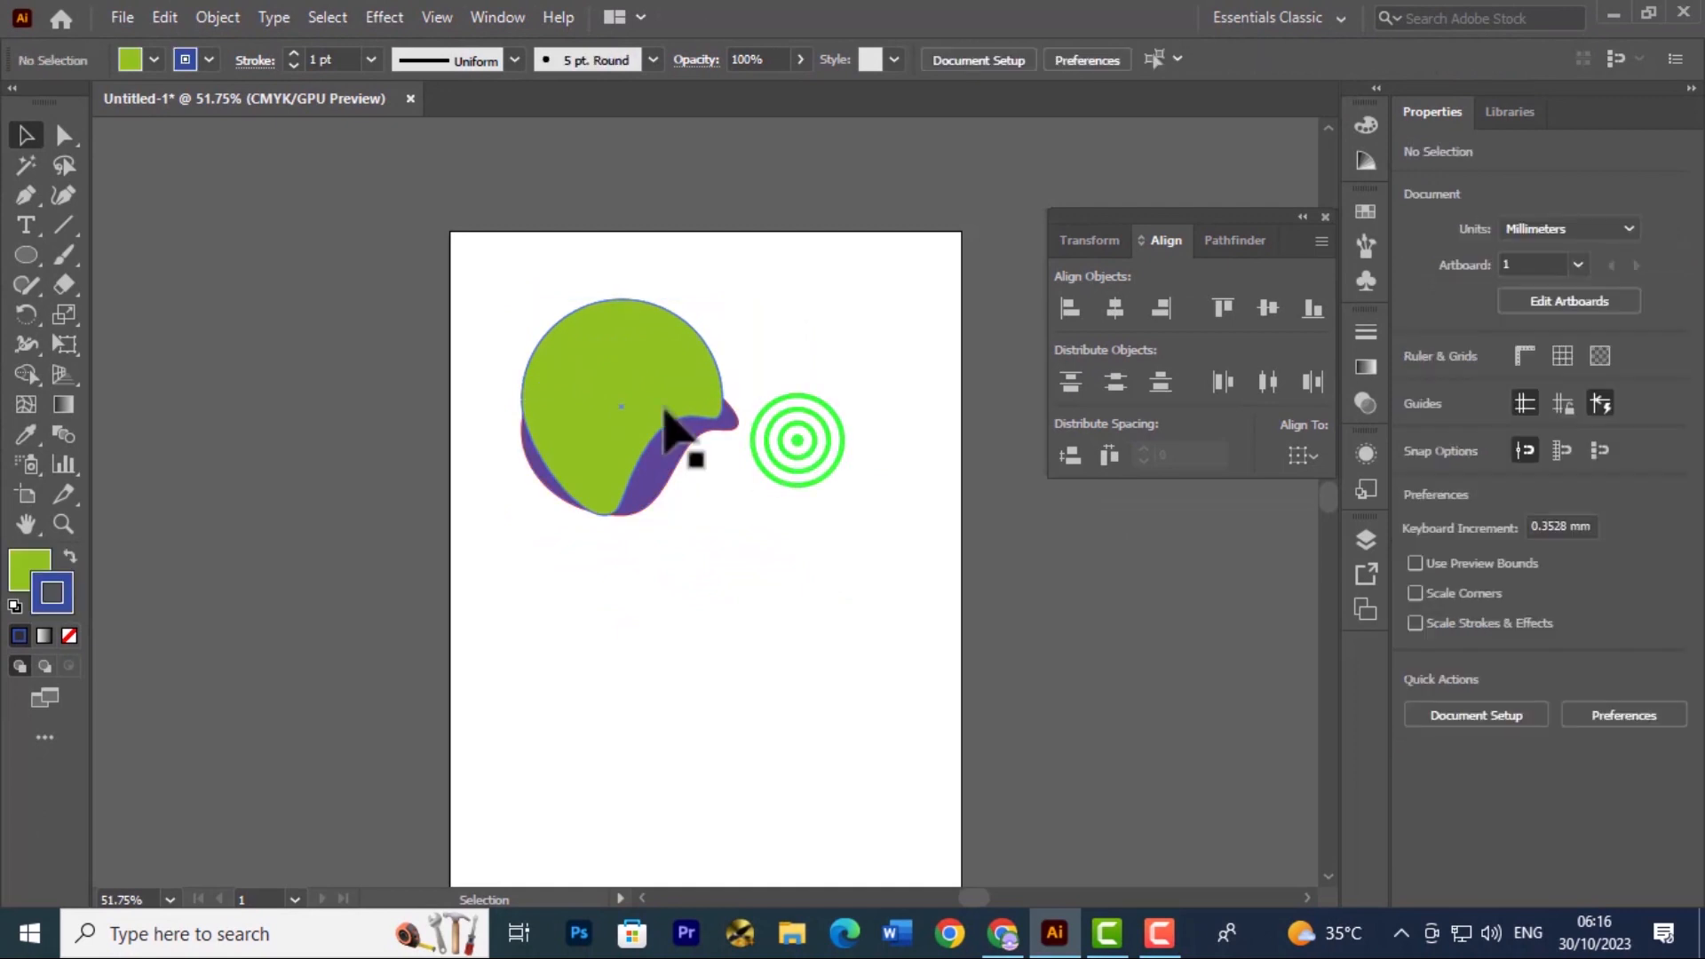
left_click_drag(655, 385, 850, 617)
left_click_drag(797, 668, 769, 679)
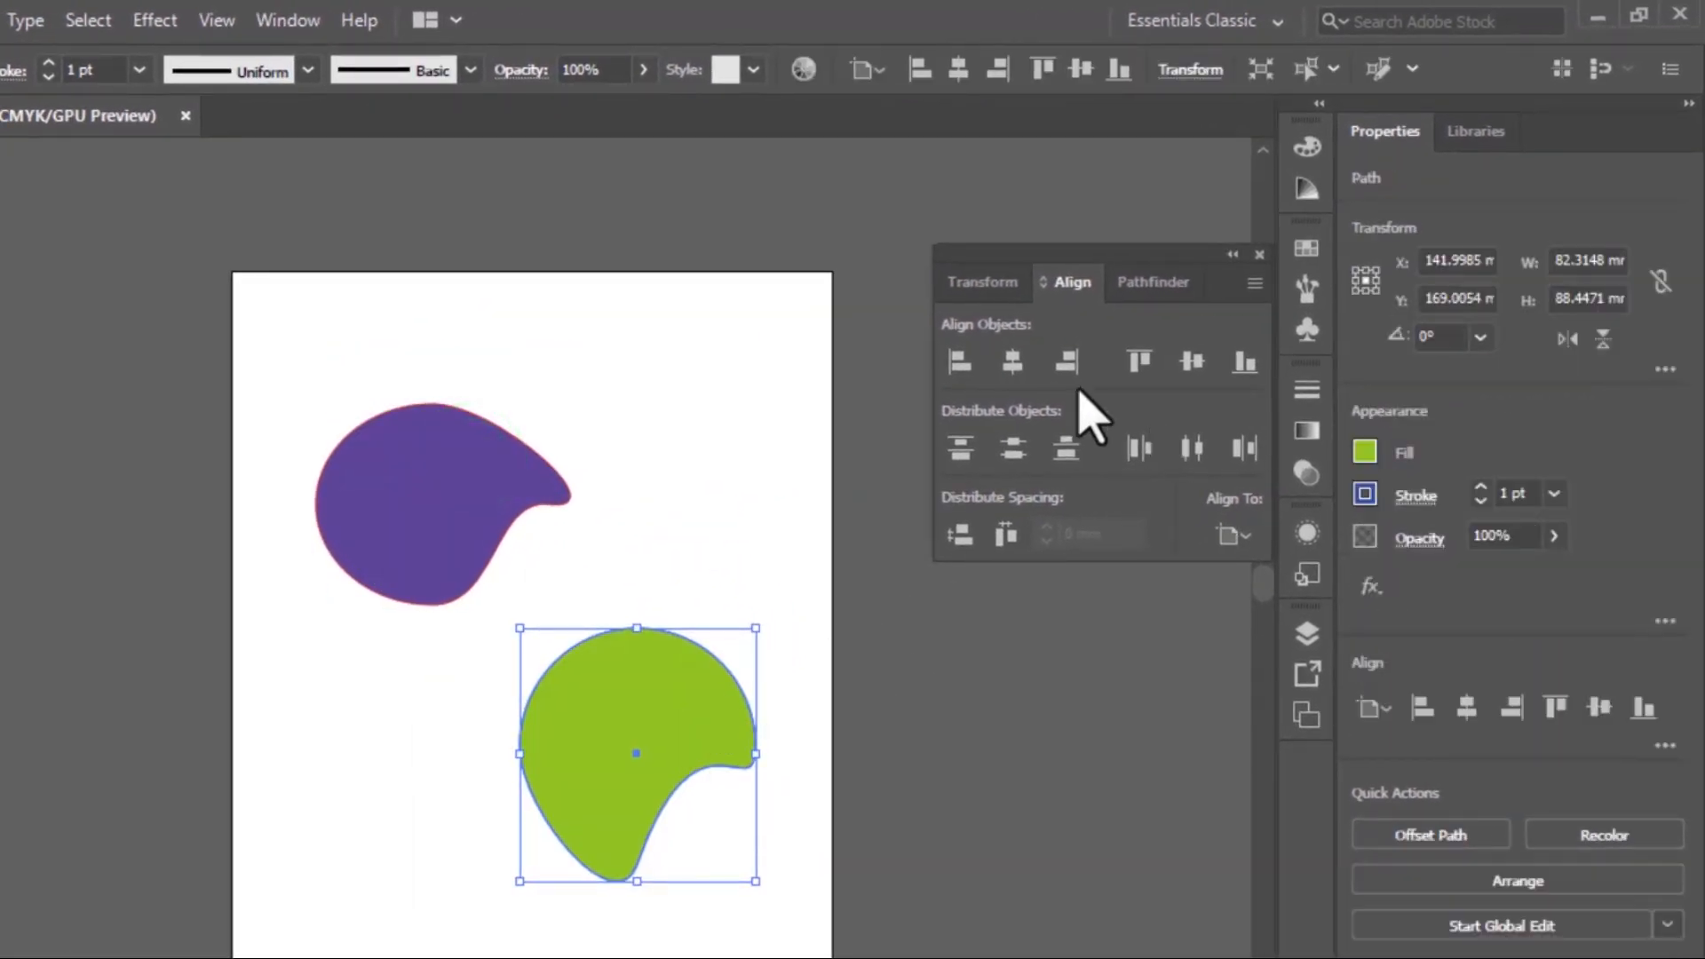
Align the green shape and the purple shape individually to the artboard's left edge.
left_click(959, 361)
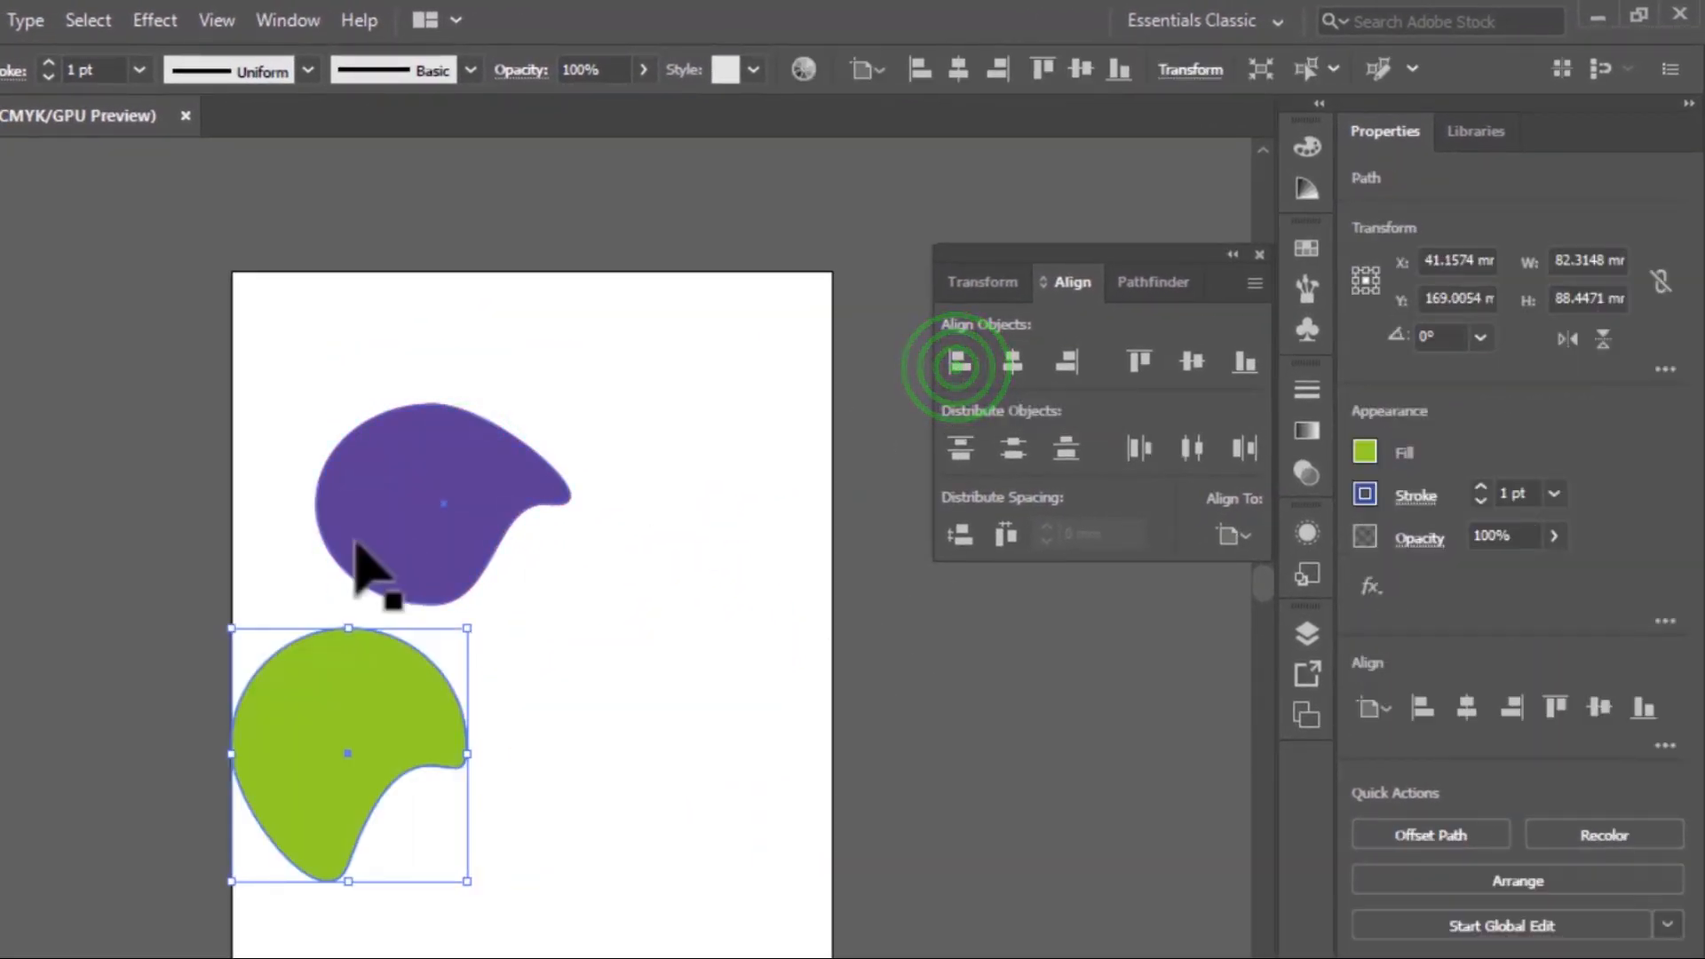
left_click(402, 508)
left_click(959, 361)
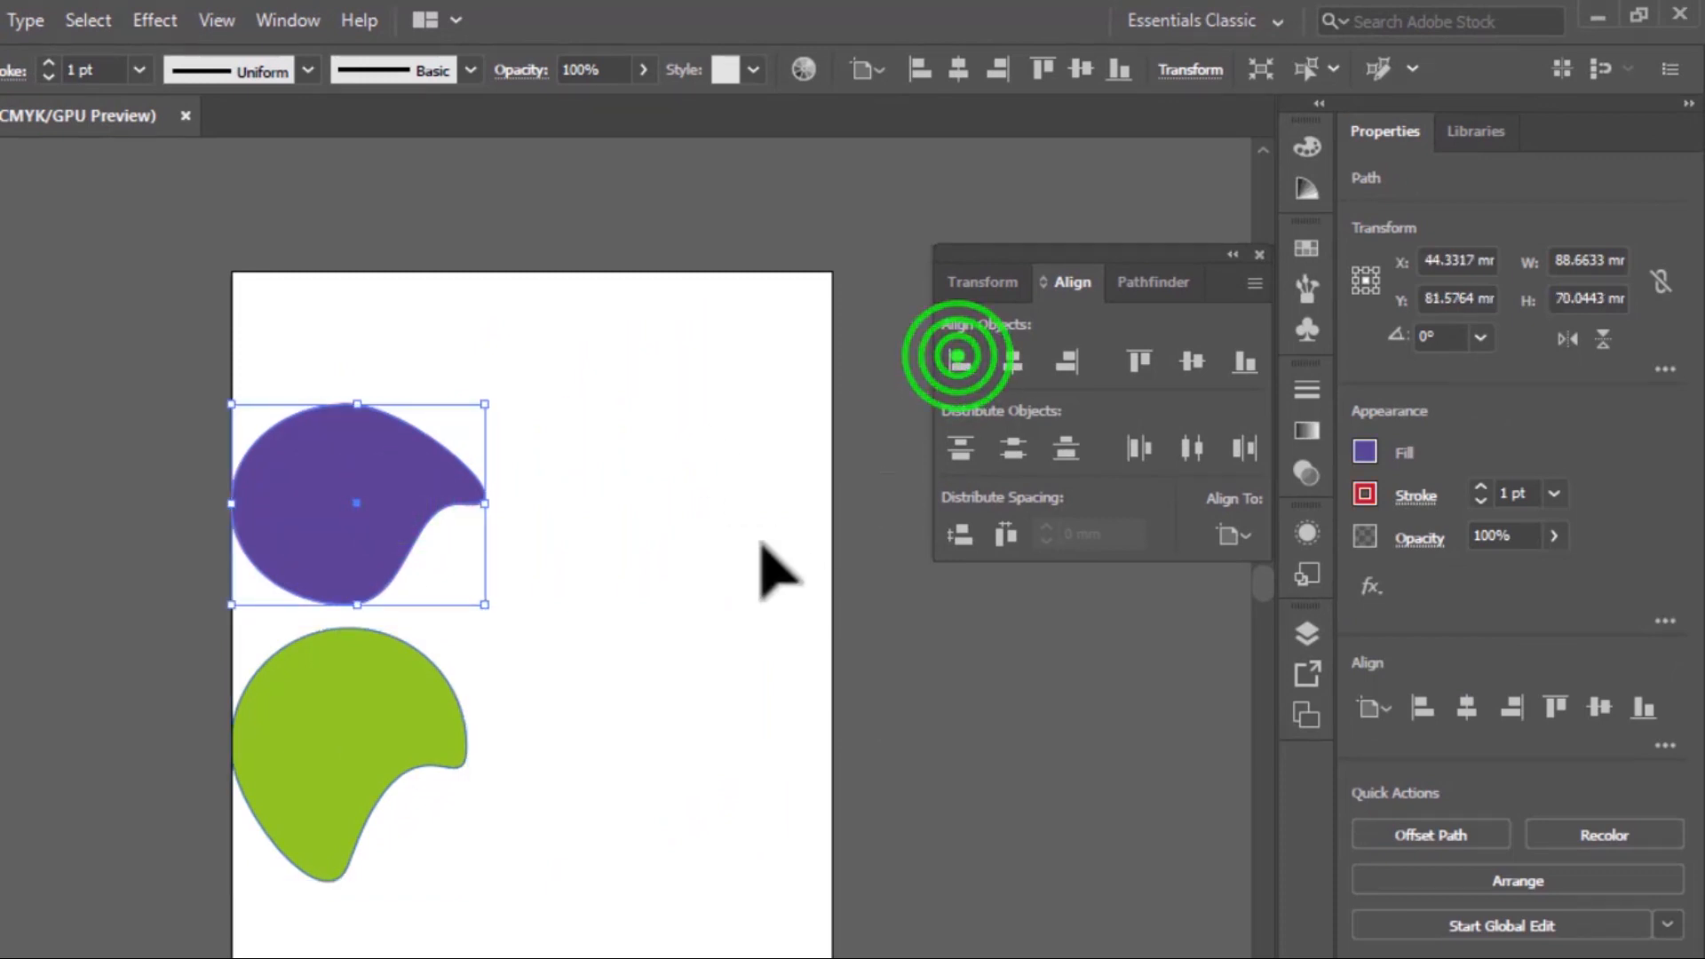